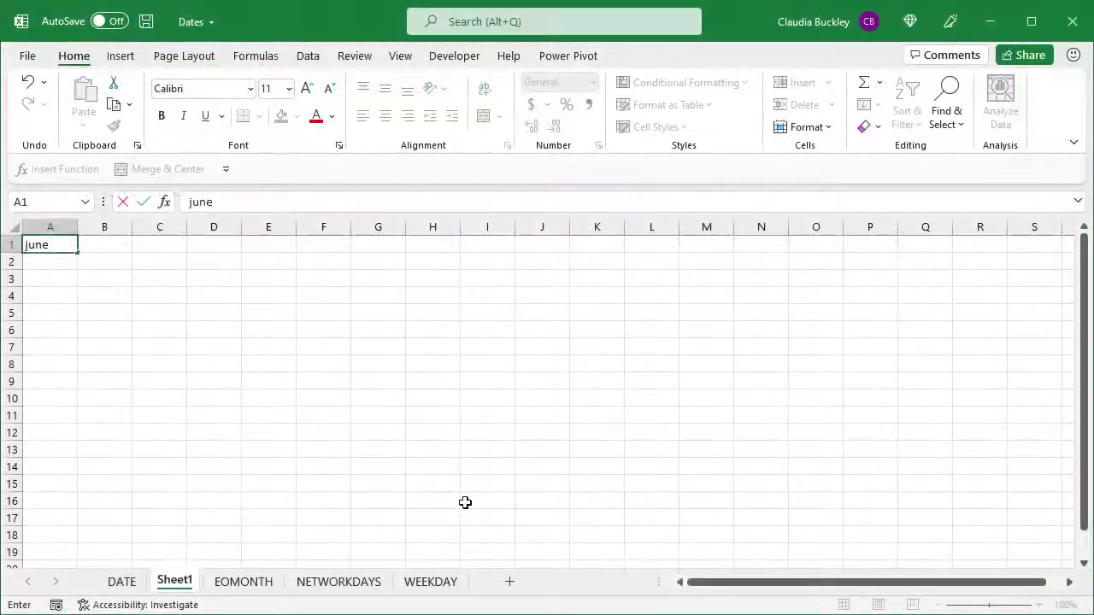
Enter June 1, 1987 in A1 and show it in General format as serial 31929.
{"action": "type", "text": "1, 198"}
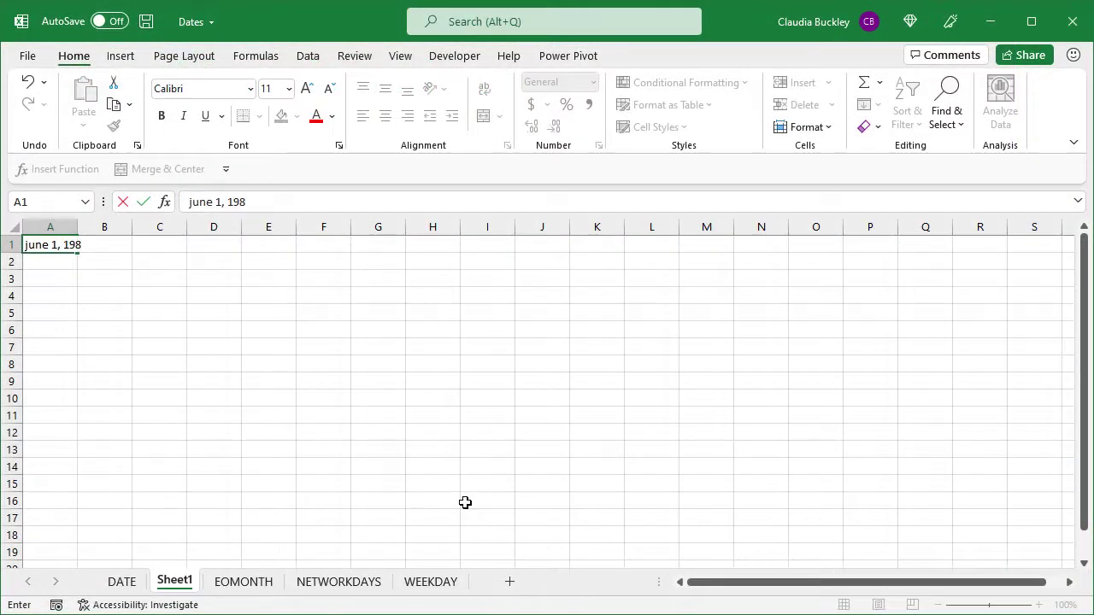
{"action": "type", "text": "7"}
{"action": "key", "text": "Return"}
{"action": "key", "text": "Up"}
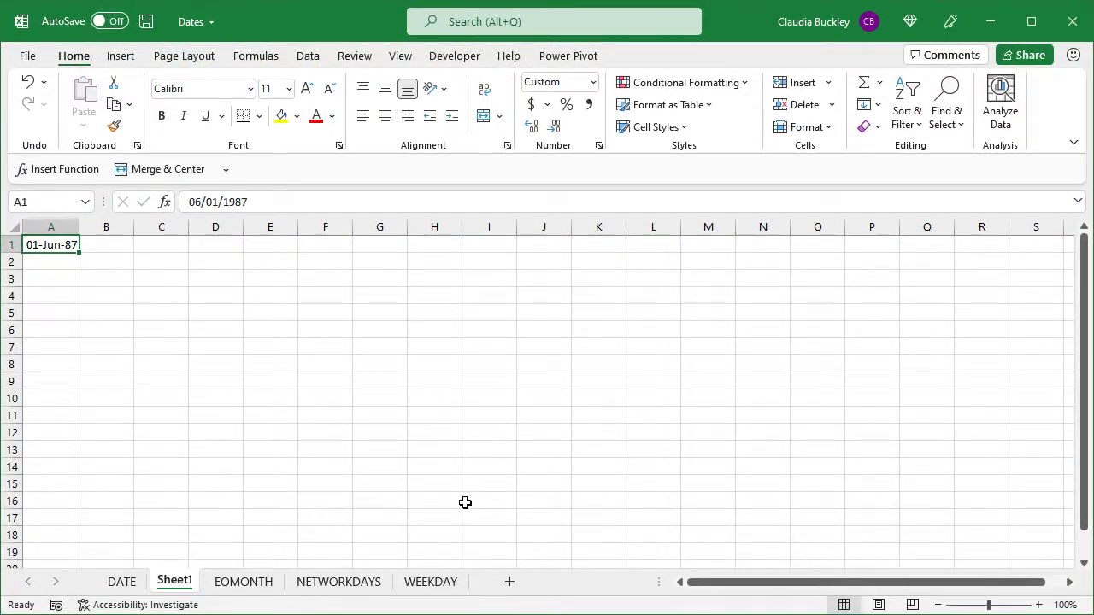
{"action": "left_click", "coordinate": [592, 84]}
{"action": "left_click", "coordinate": [596, 117]}
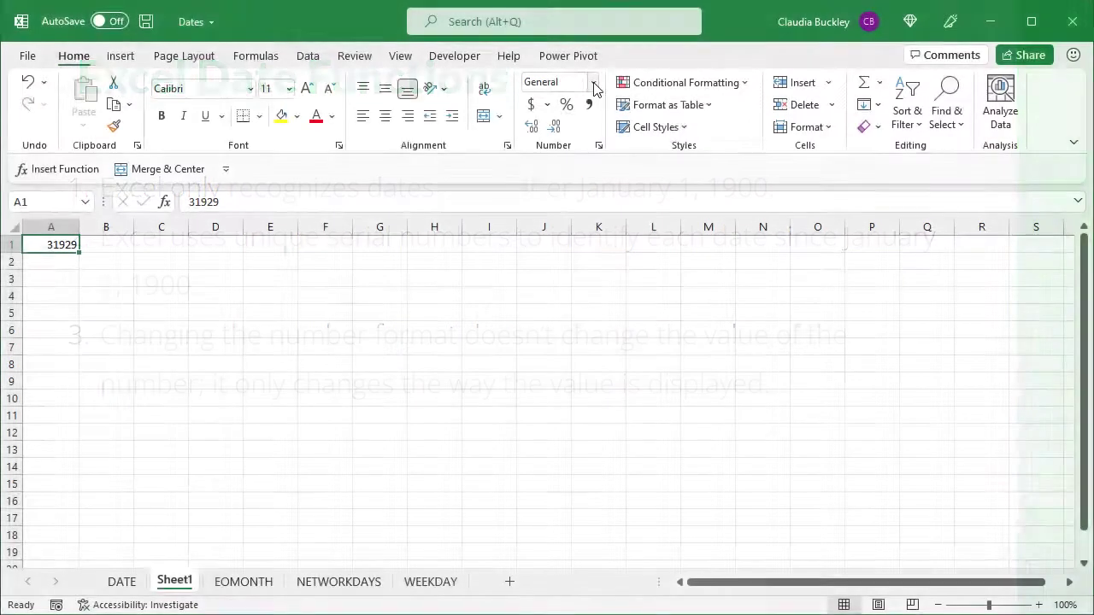
Display A1 as a short date (06/01/1987), then clear the cell.
{"action": "left_click", "coordinate": [593, 83]}
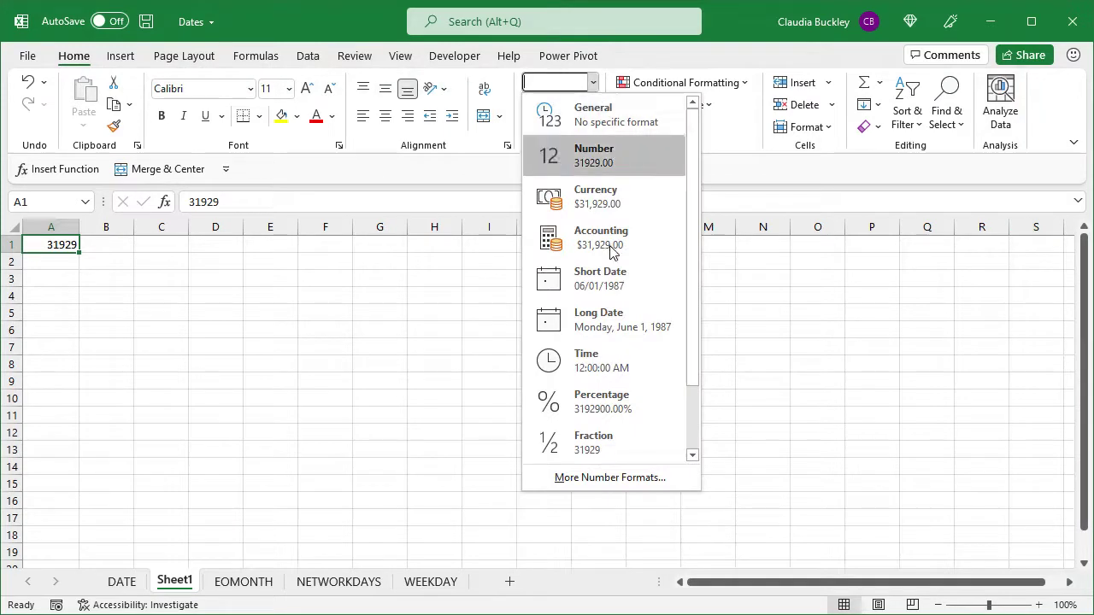
{"action": "left_click", "coordinate": [604, 290]}
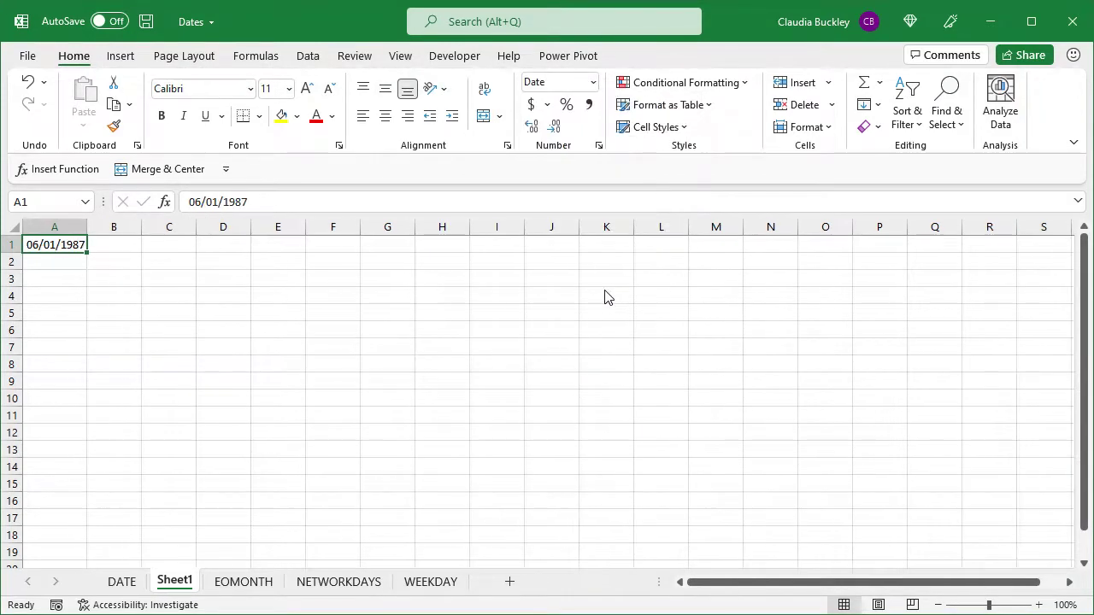
{"action": "key", "text": "Delete"}
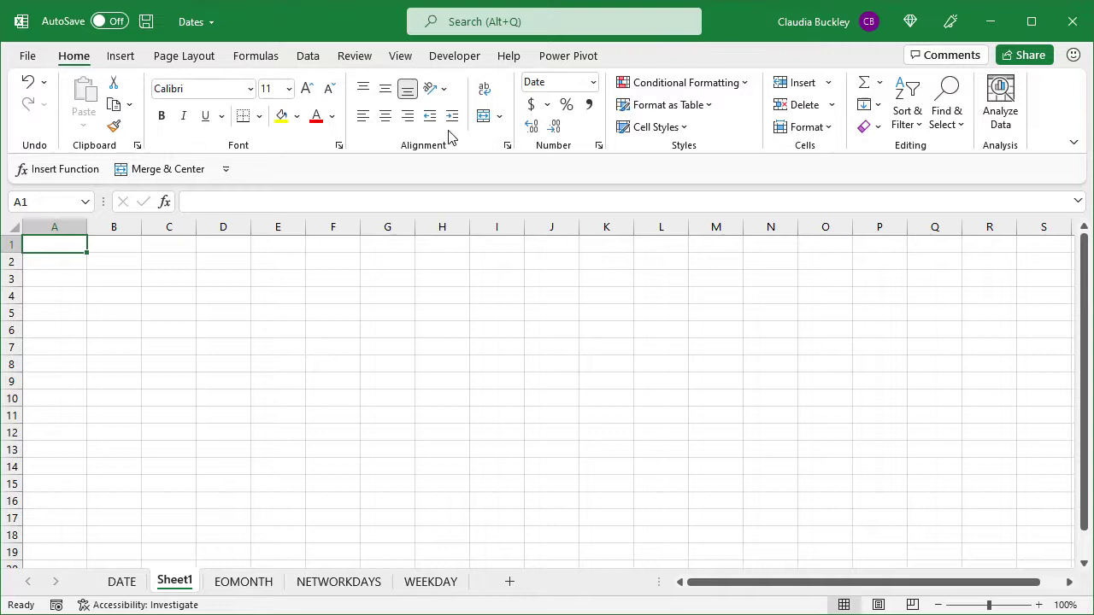
Browse the Formulas Date & Time function list, then dismiss it without inserting anything.
{"action": "left_click", "coordinate": [258, 56]}
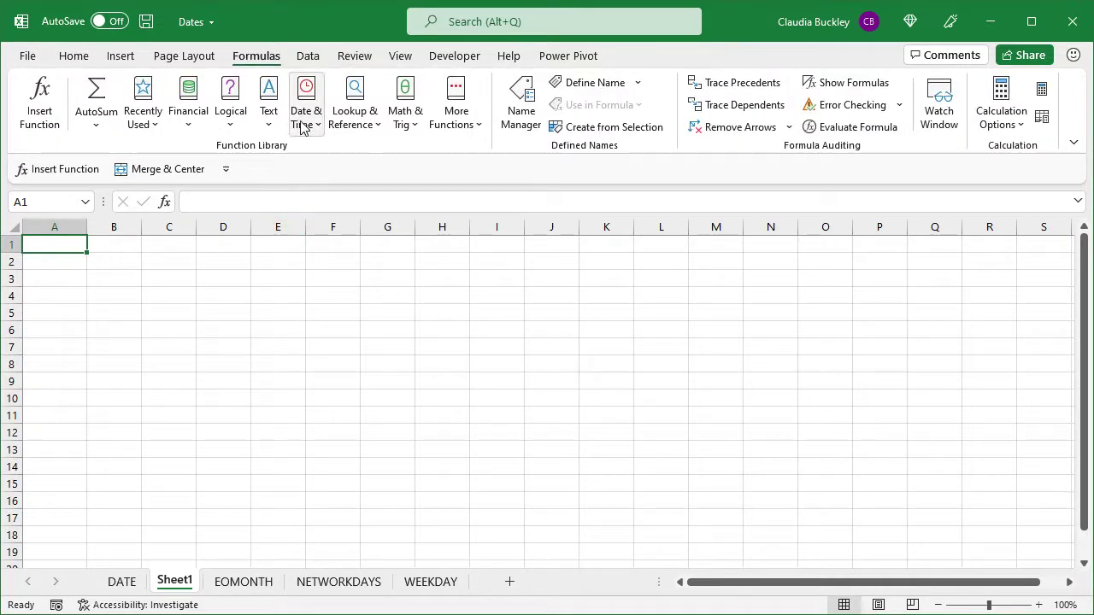
{"action": "left_click", "coordinate": [301, 128]}
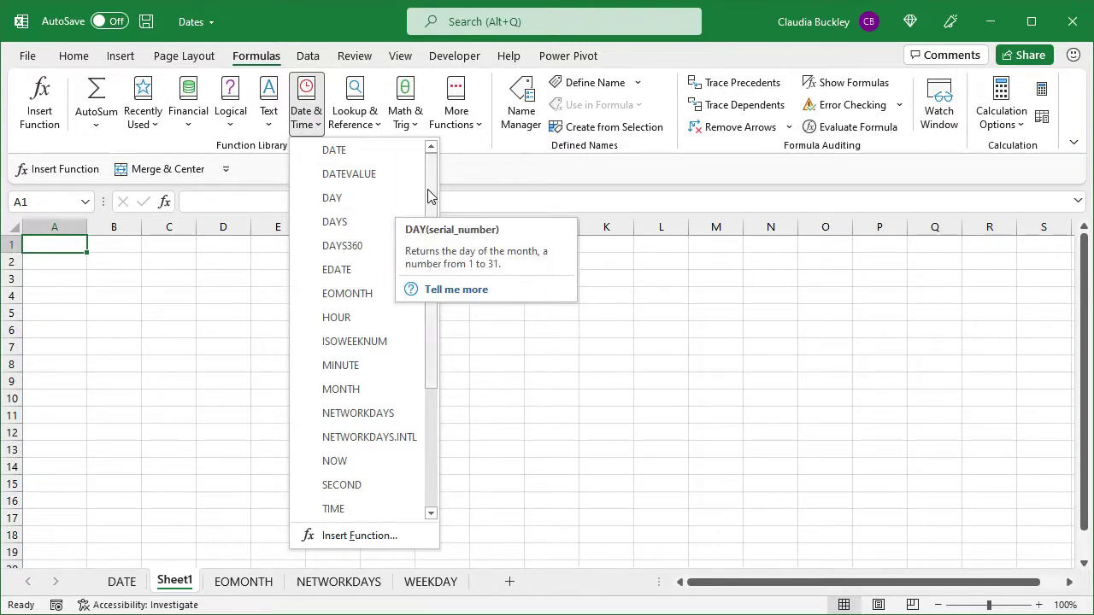
{"action": "mouse_move", "coordinate": [431, 188]}
{"action": "left_mouse_down"}
{"action": "mouse_move", "coordinate": [410, 329]}
{"action": "mouse_move", "coordinate": [247, 228]}
{"action": "left_mouse_up"}
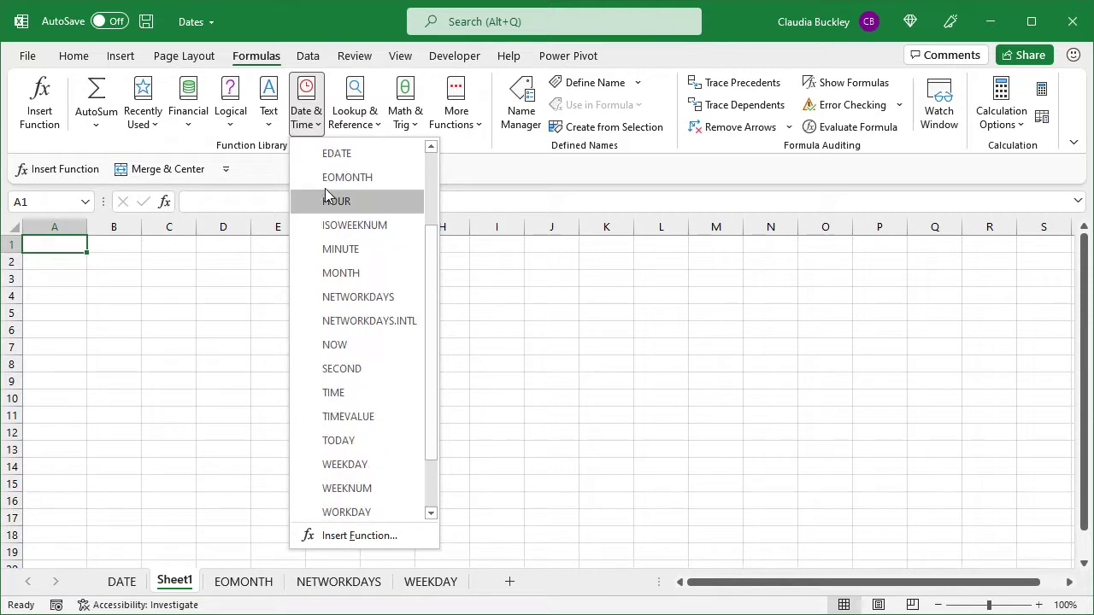
{"action": "left_click_drag", "start_coordinate": [433, 230], "coordinate": [433, 160]}
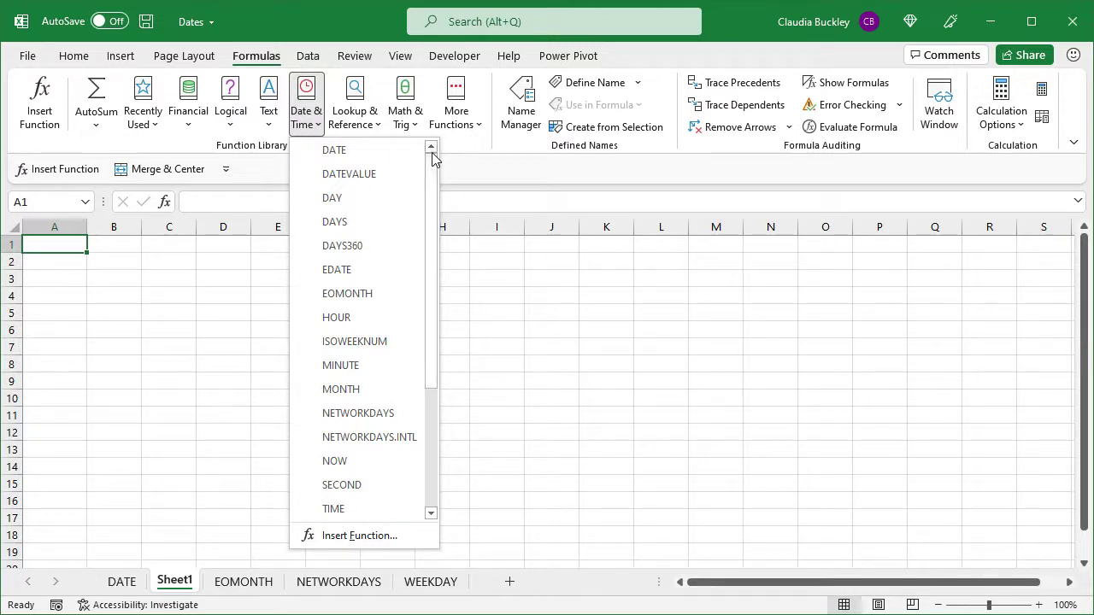
{"action": "key", "text": "Escape"}
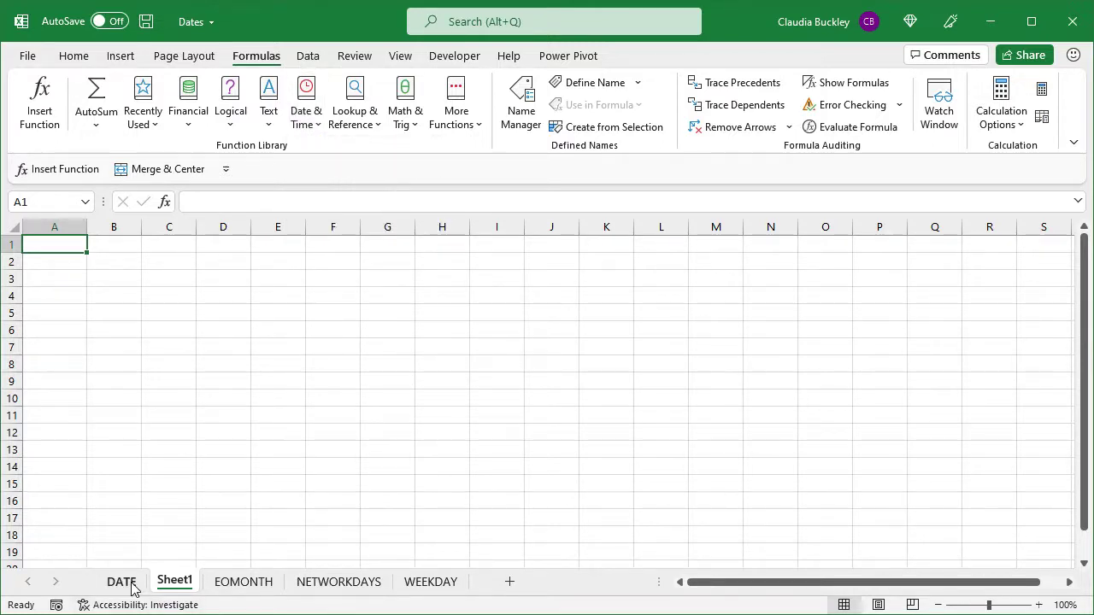
Switch to the DATE invoice sheet and select C12 for the June 22-30 total.
{"action": "left_click", "coordinate": [132, 588]}
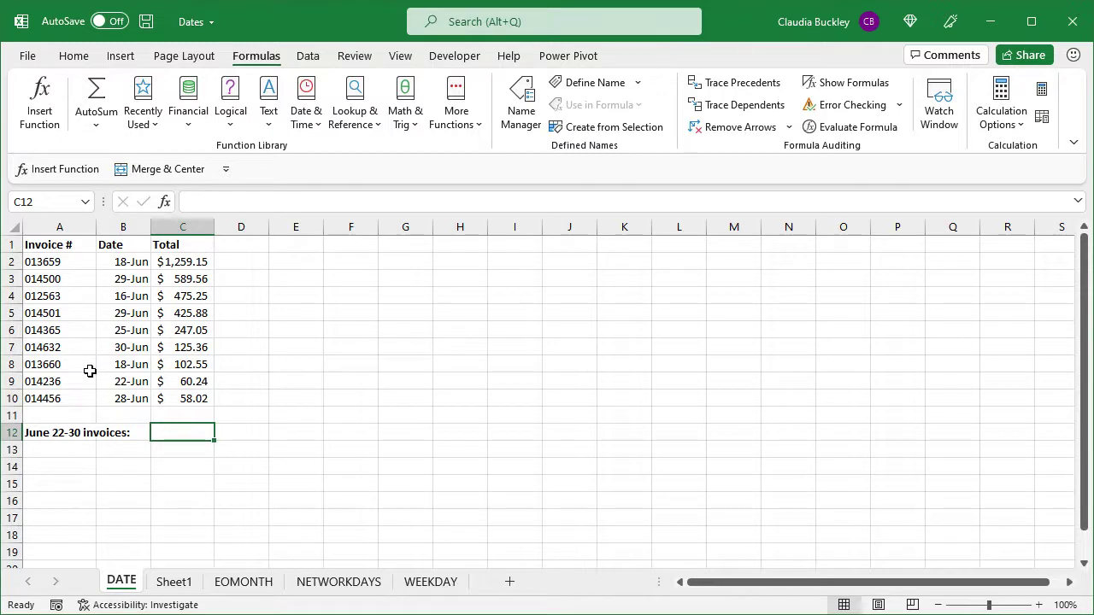
{"action": "left_click", "coordinate": [195, 263]}
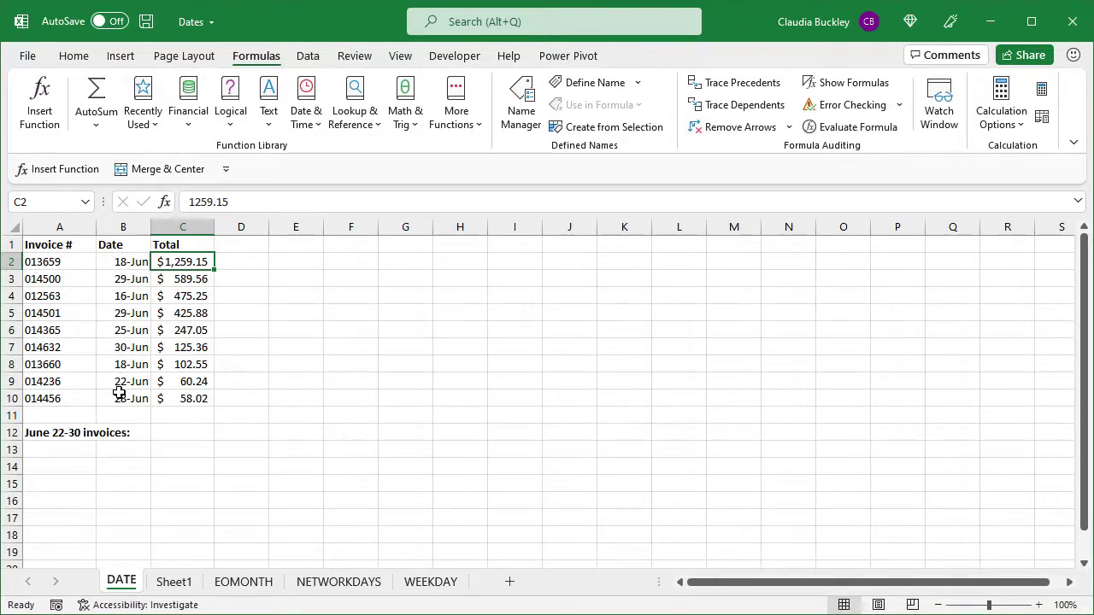
{"action": "left_click", "coordinate": [188, 434]}
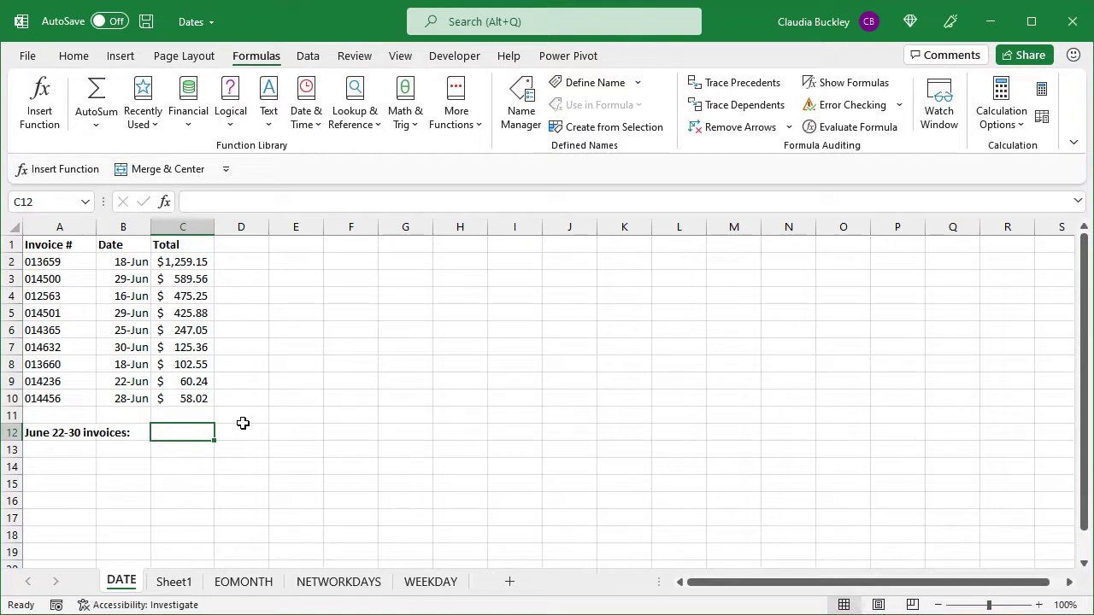
Enter =SUMIF(B2:B10,">"&DATE(2021,6,21),C2:C10) in C12, totaling $1,506.11.
{"action": "type", "text": "=sumi"}
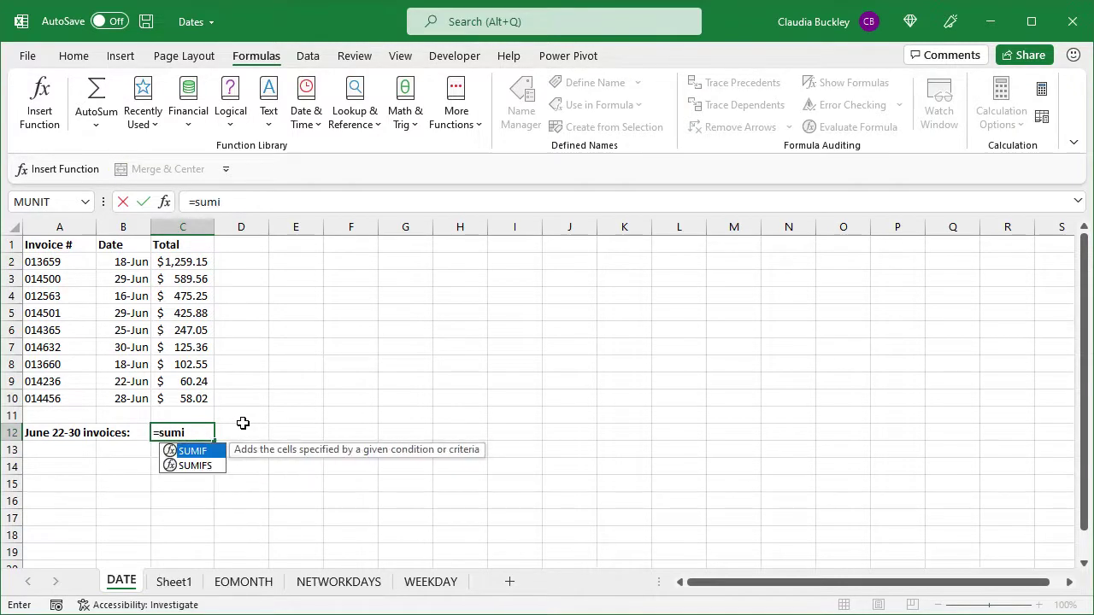
{"action": "type", "text": "f"}
{"action": "type", "text": "("}
{"action": "left_click_drag", "start_coordinate": [126, 261], "coordinate": [135, 396]}
{"action": "type", "text": ","}
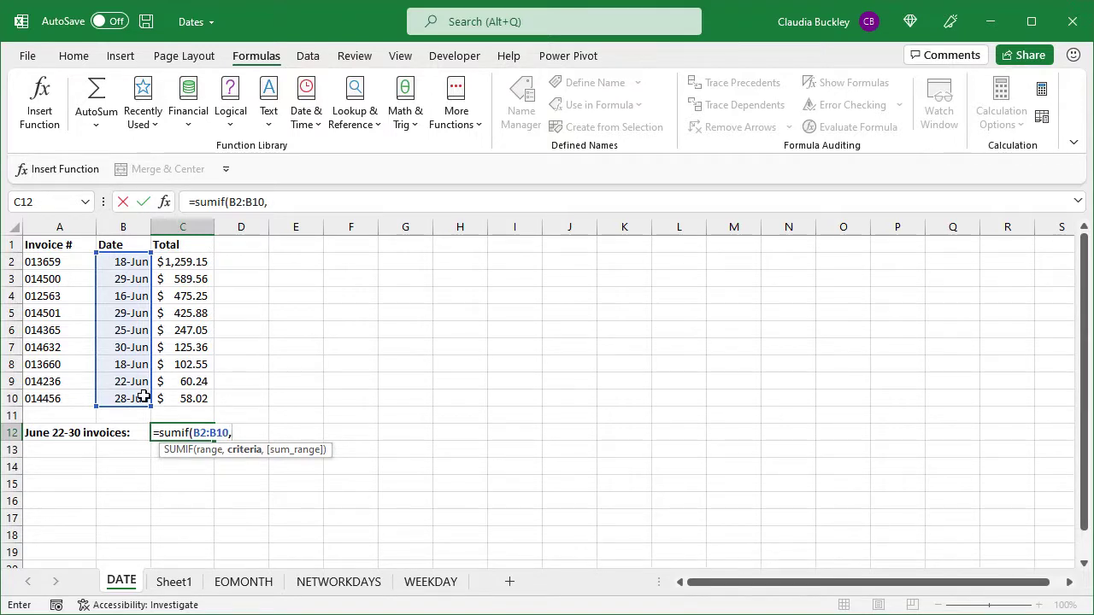
{"action": "type", "text": "\">\""}
{"action": "type", "text": "&"}
{"action": "type", "text": "date"}
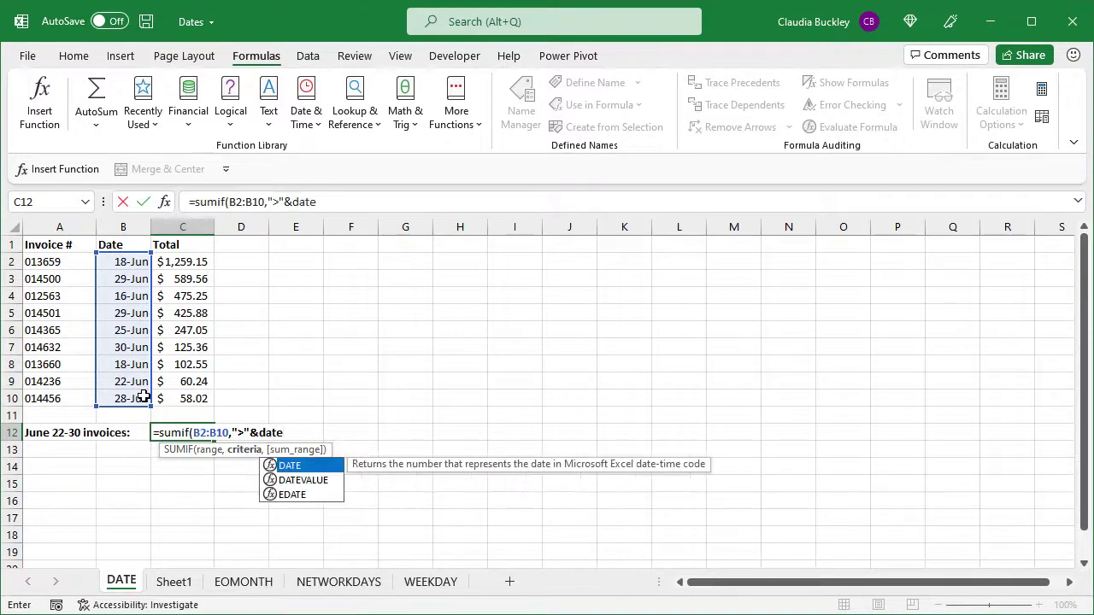
{"action": "key", "text": "Tab"}
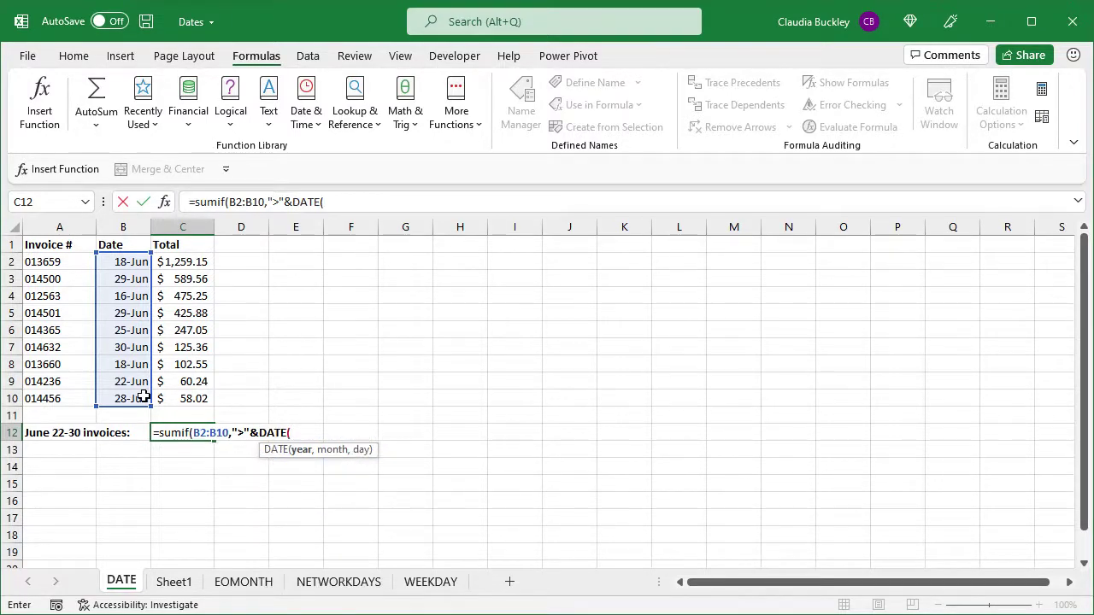
{"action": "key", "text": "F2"}
{"action": "type", "text": "2"}
{"action": "type", "text": "021,"}
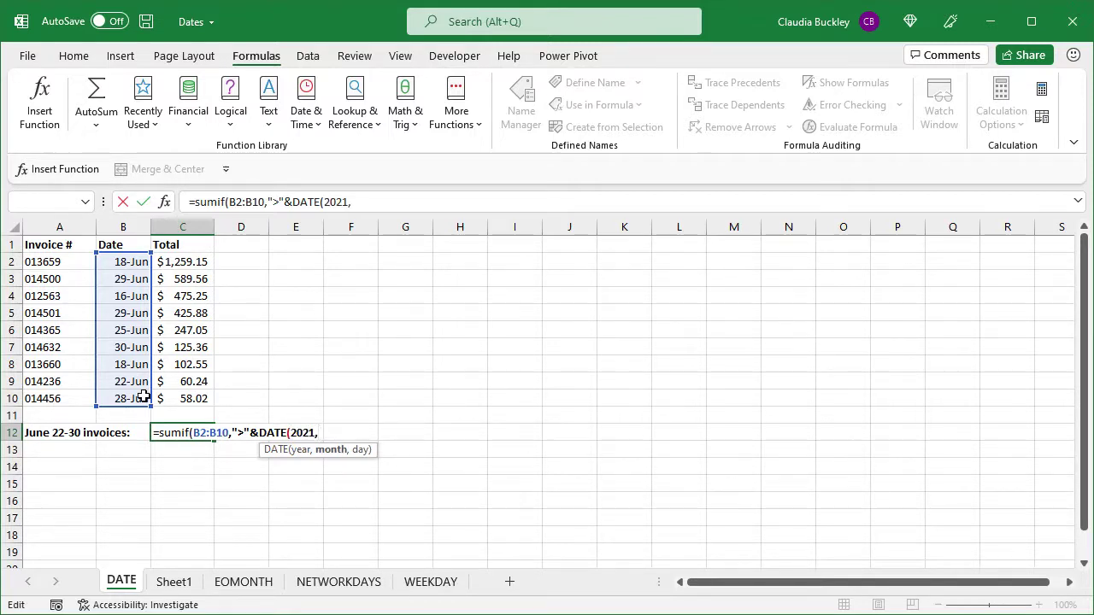
{"action": "type", "text": "6,"}
{"action": "type", "text": "21),"}
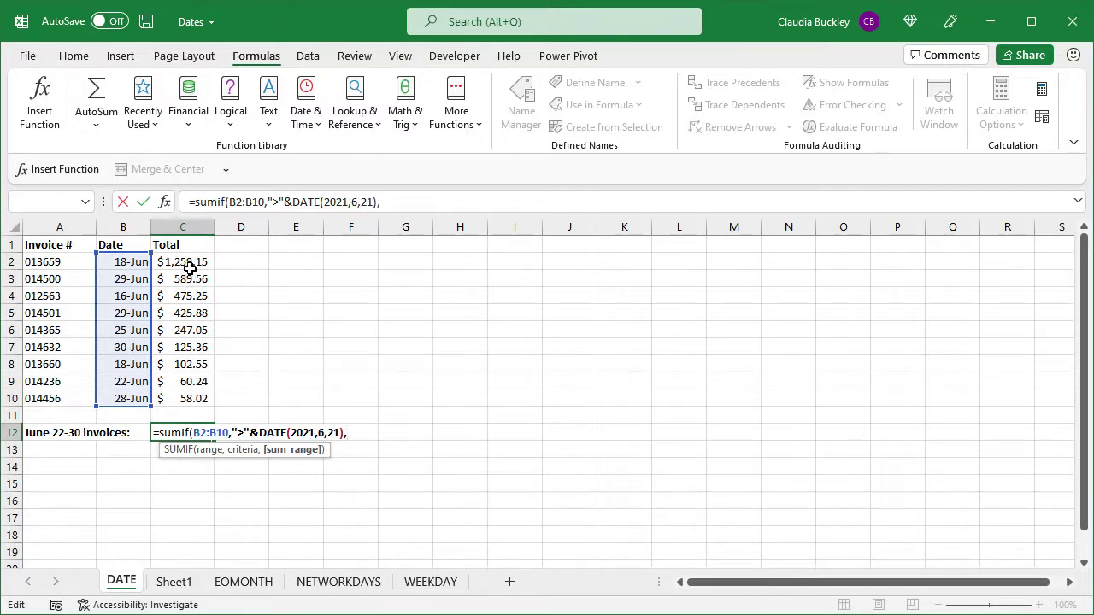
{"action": "left_click_drag", "start_coordinate": [188, 262], "coordinate": [204, 393]}
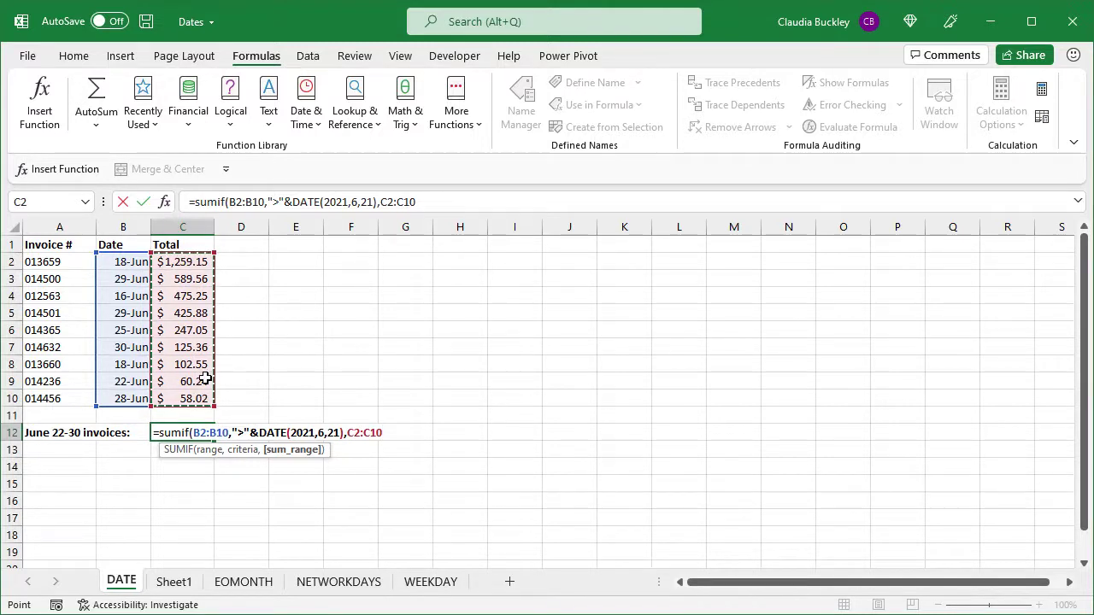
{"action": "type", "text": ")"}
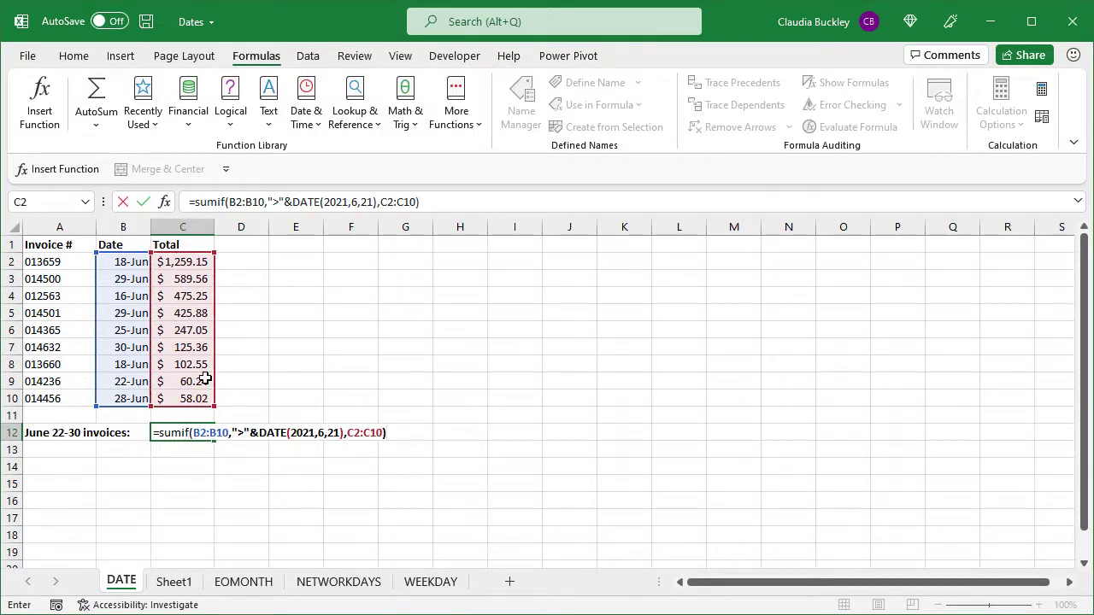
{"action": "key", "text": "ctrl+Return"}
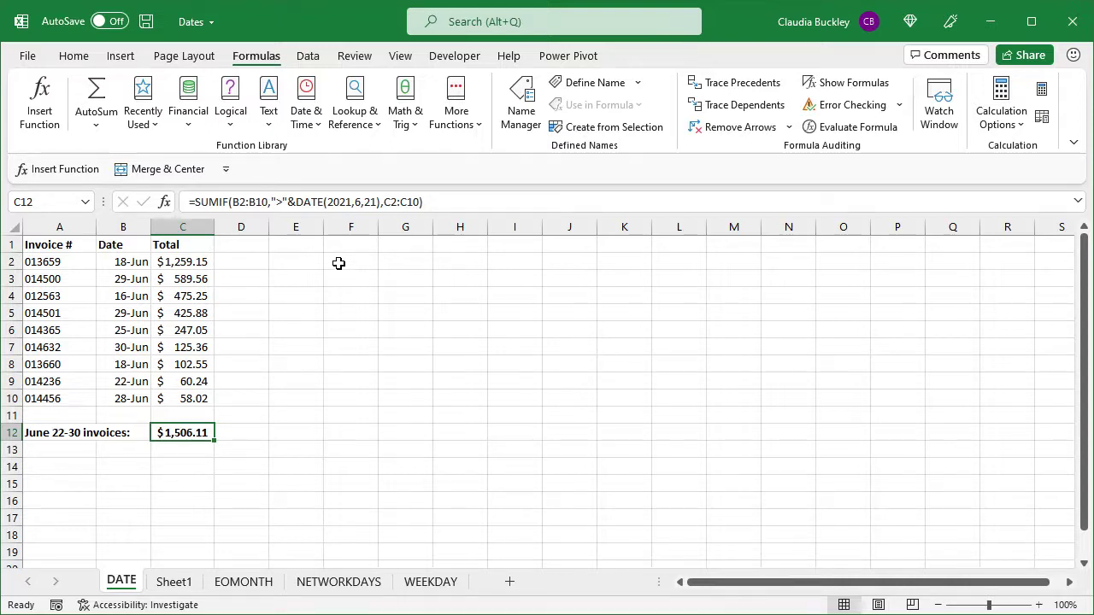
{"action": "left_click", "coordinate": [340, 202]}
{"action": "key", "text": "BackSpace"}
{"action": "key", "text": "BackSpace"}
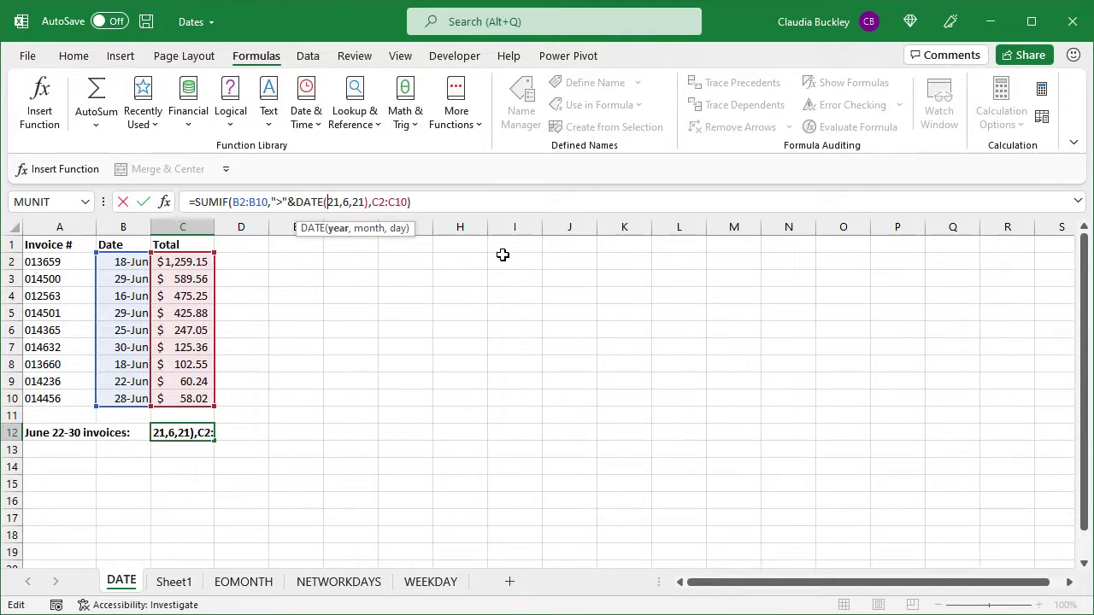
{"action": "key", "text": "Return"}
{"action": "key", "text": "Up"}
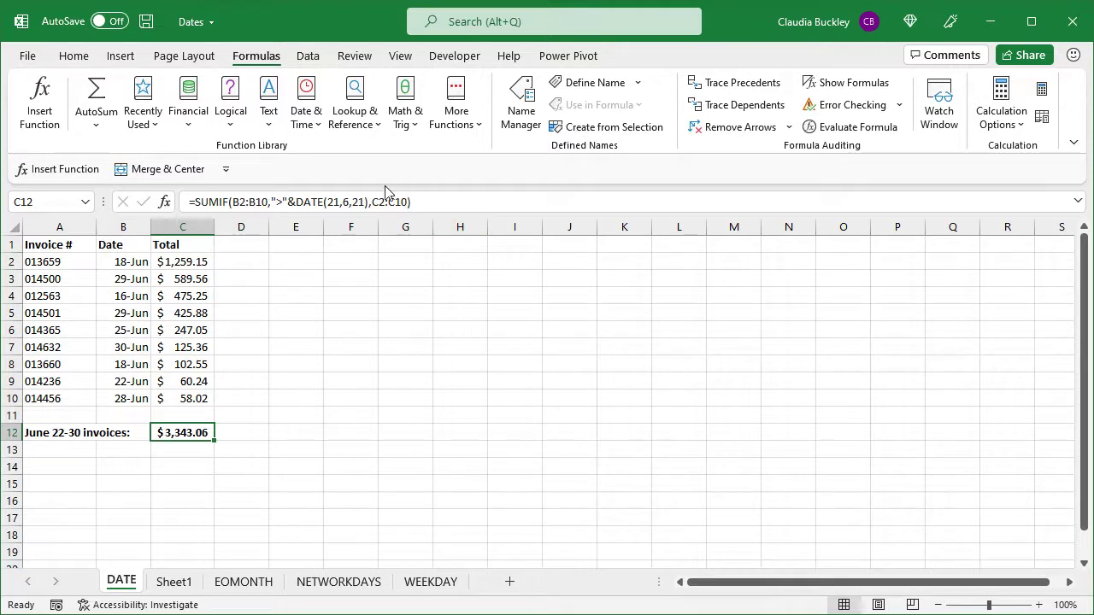
{"action": "left_click", "coordinate": [328, 202]}
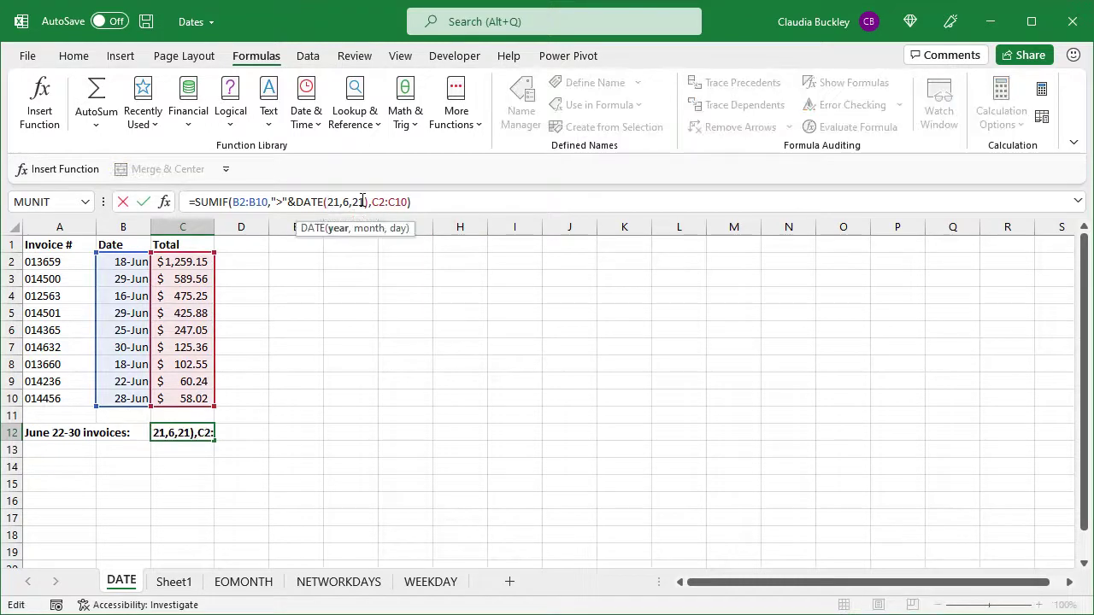
{"action": "type", "text": "2-30"}
{"action": "key", "text": "Return"}
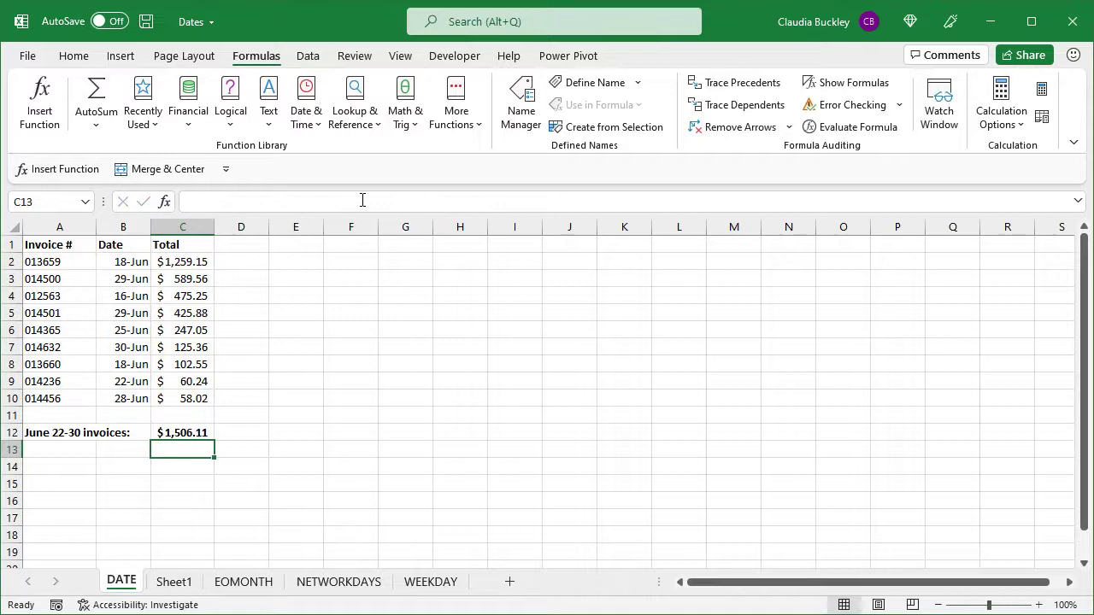
{"action": "key", "text": "Up"}
Enter =NOW() in cell A1 of Sheet1.
{"action": "left_click", "coordinate": [173, 582]}
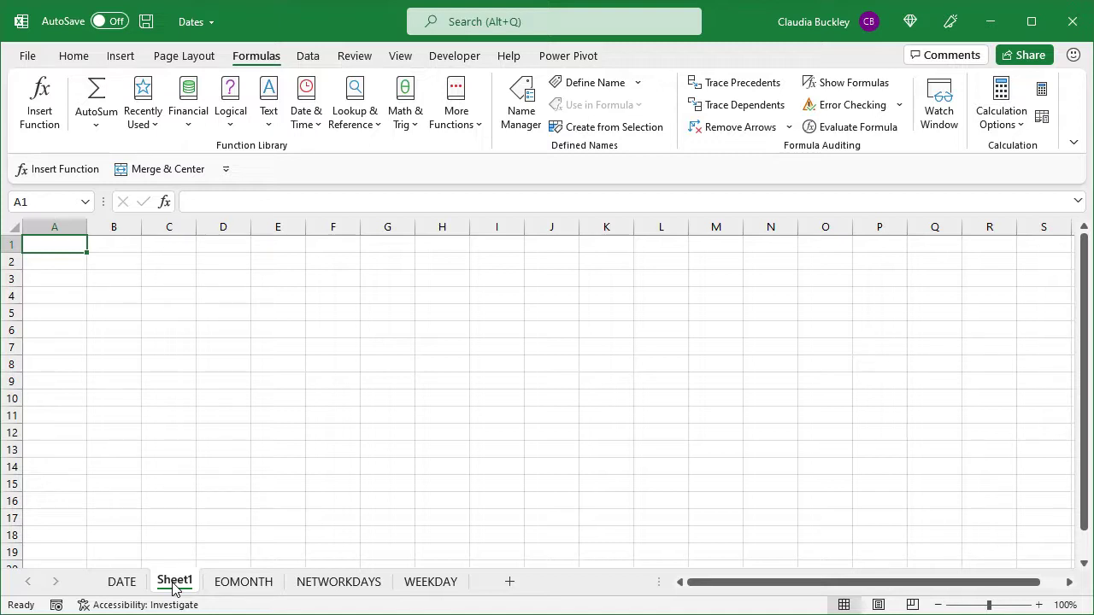
{"action": "type", "text": "="}
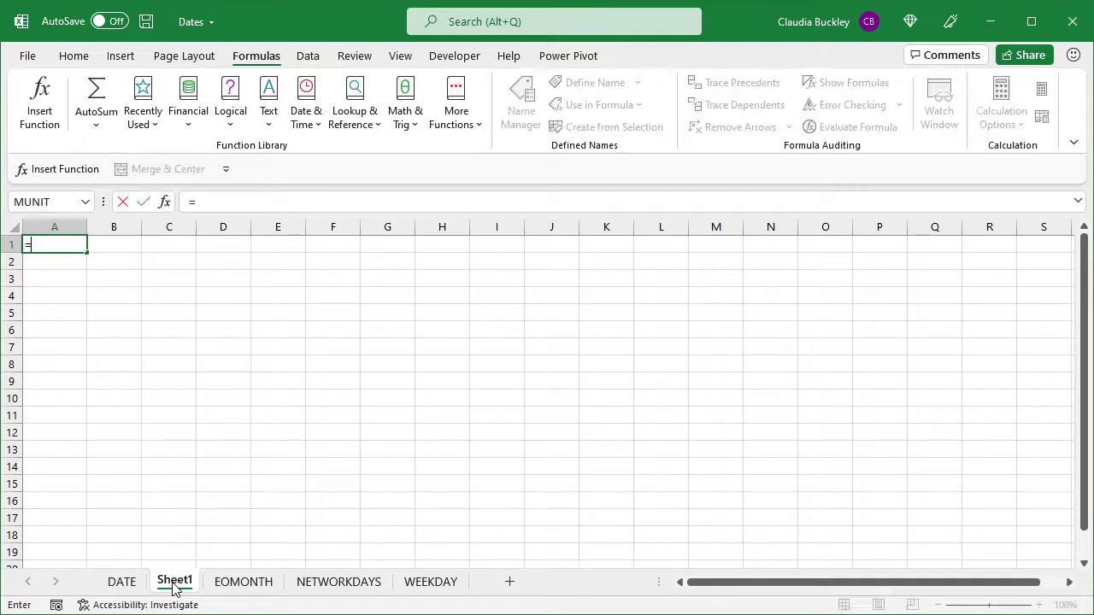
{"action": "type", "text": "now"}
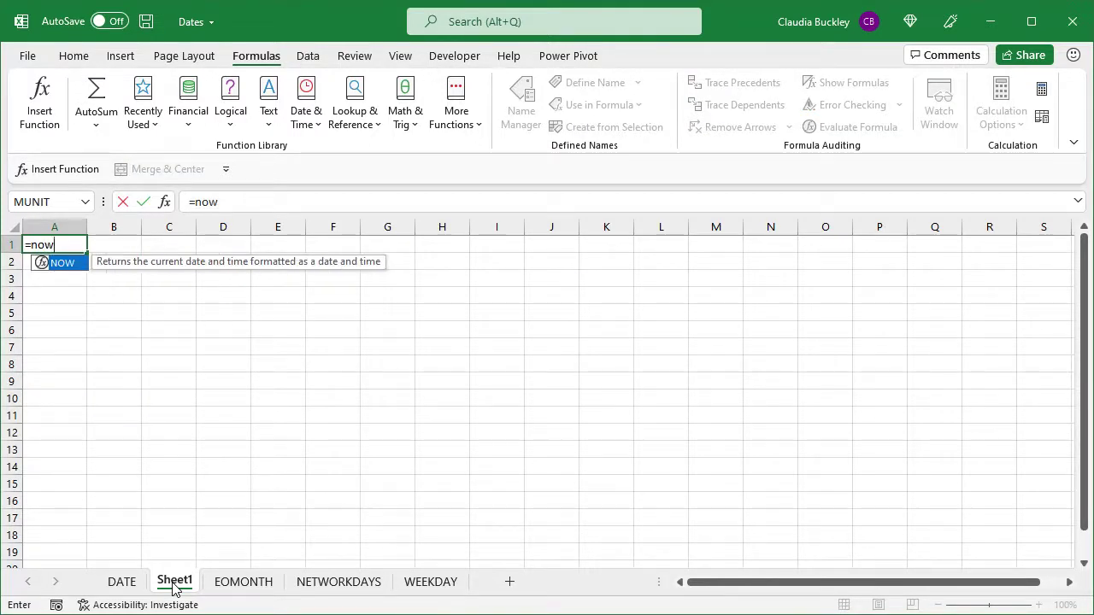
{"action": "type", "text": "("}
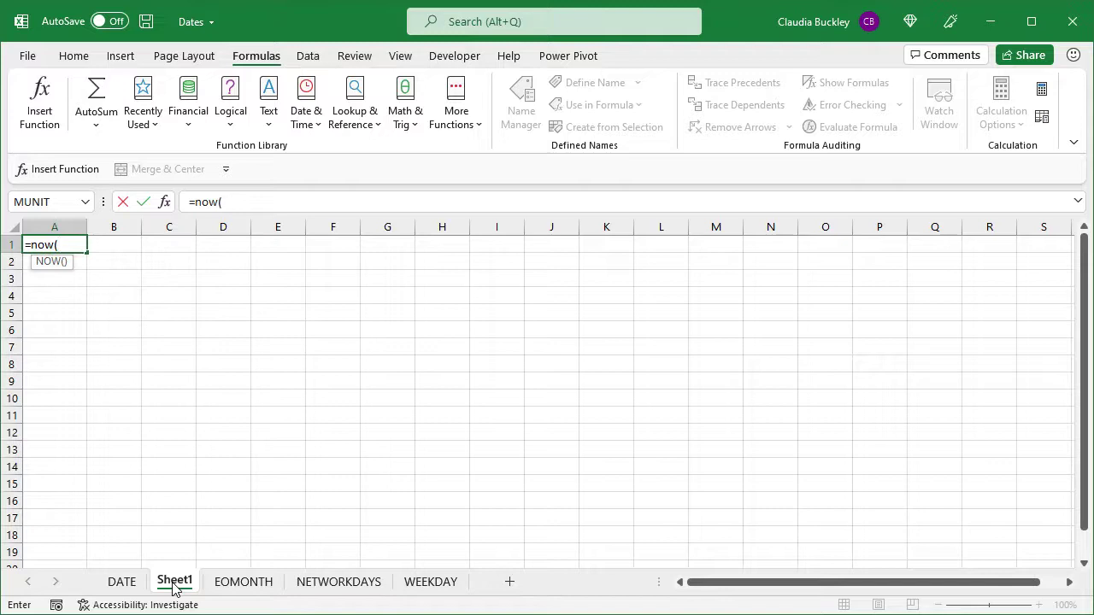
{"action": "type", "text": ")"}
{"action": "key", "text": "Return"}
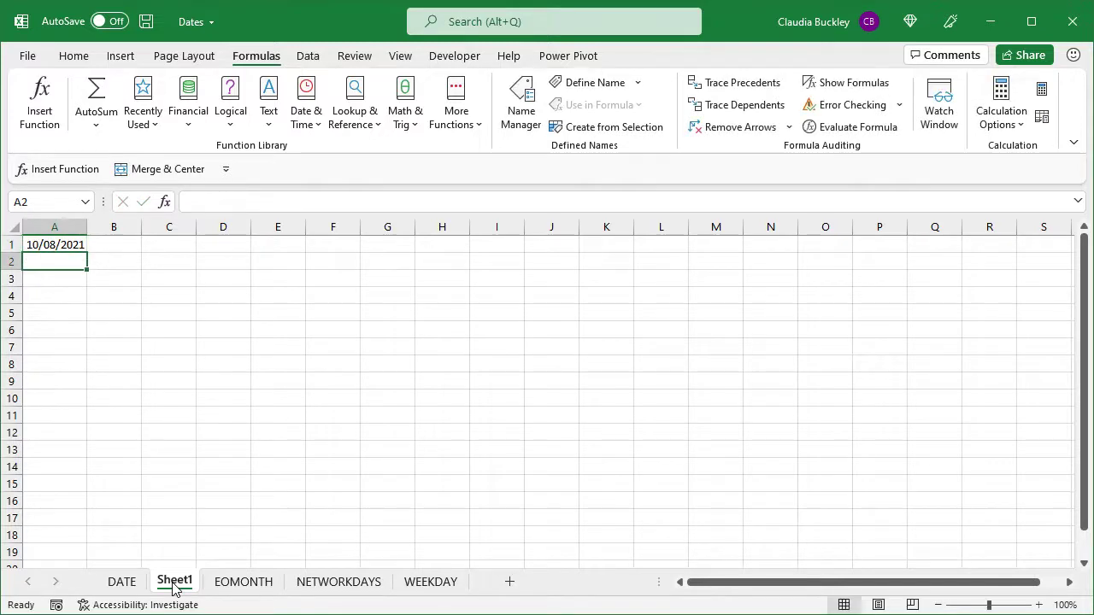
{"action": "key", "text": "Up"}
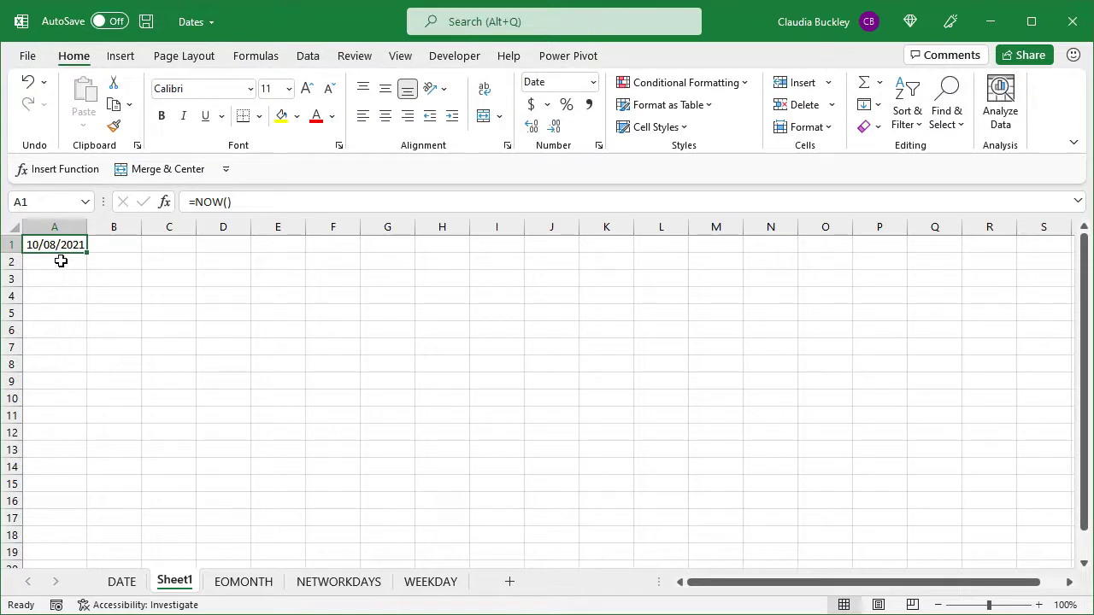
Apply the 3/14/12 1:30 PM date-time format to A1 through More Number Formats.
{"action": "left_click", "coordinate": [592, 82]}
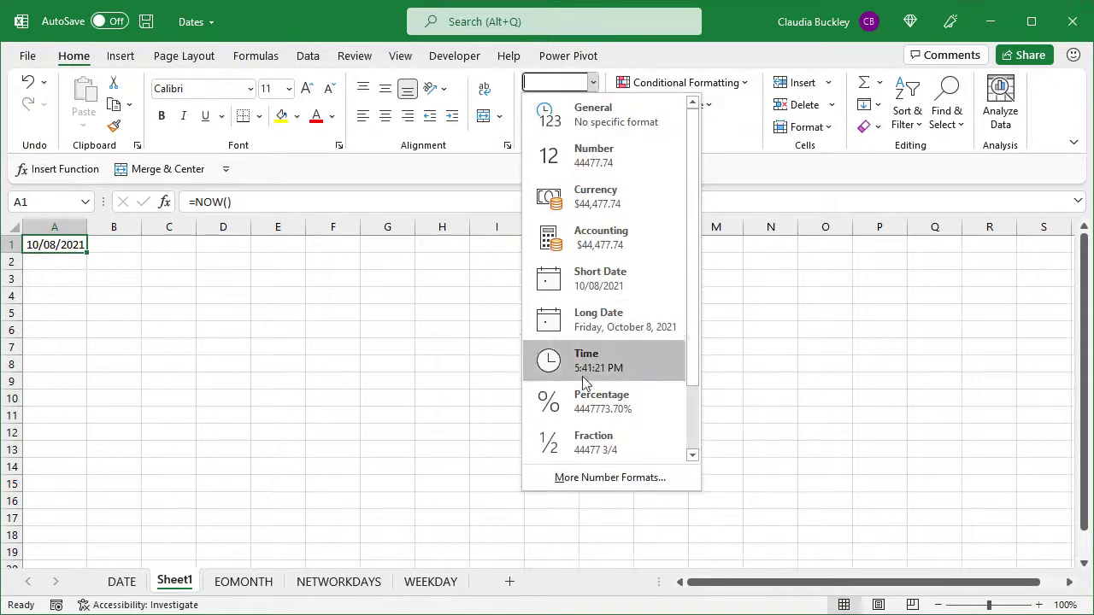
{"action": "left_click", "coordinate": [576, 477]}
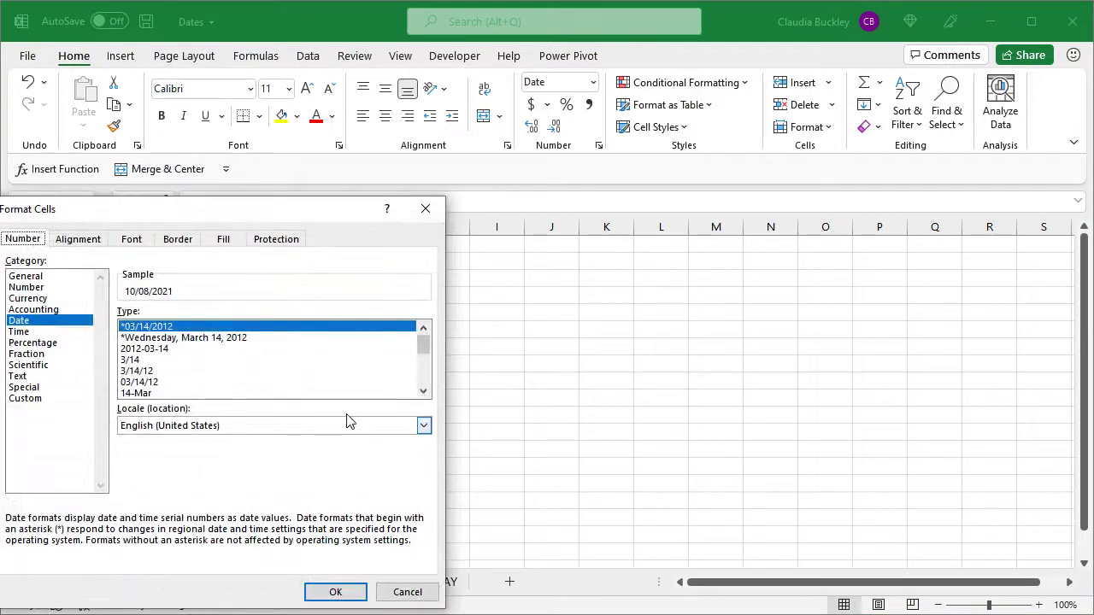
{"action": "left_click", "coordinate": [424, 369]}
{"action": "left_click_drag", "start_coordinate": [425, 369], "coordinate": [423, 375]}
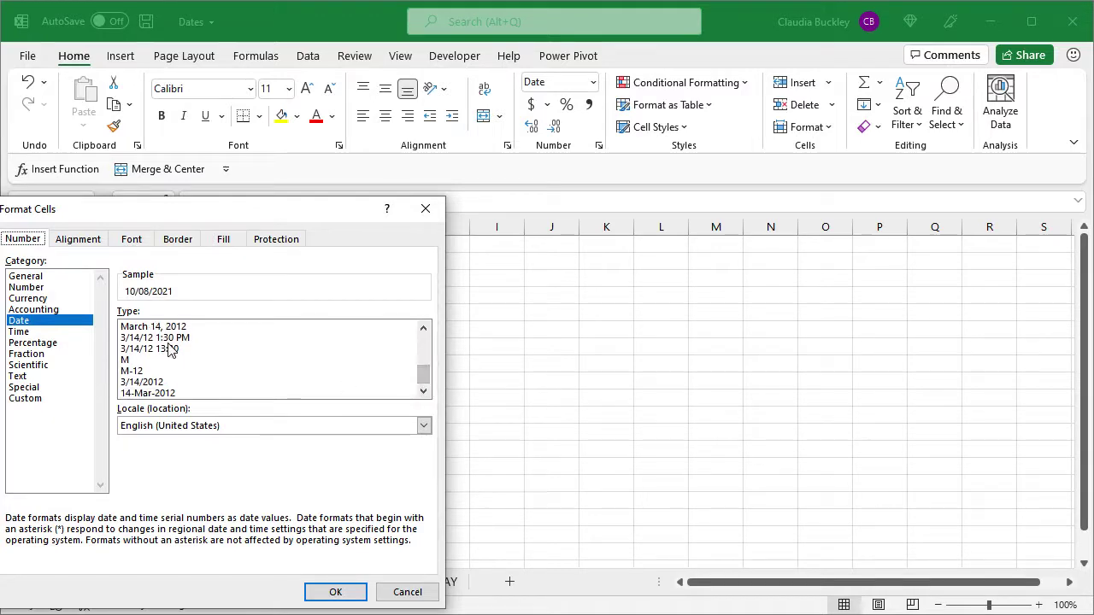
{"action": "double_click", "coordinate": [168, 339]}
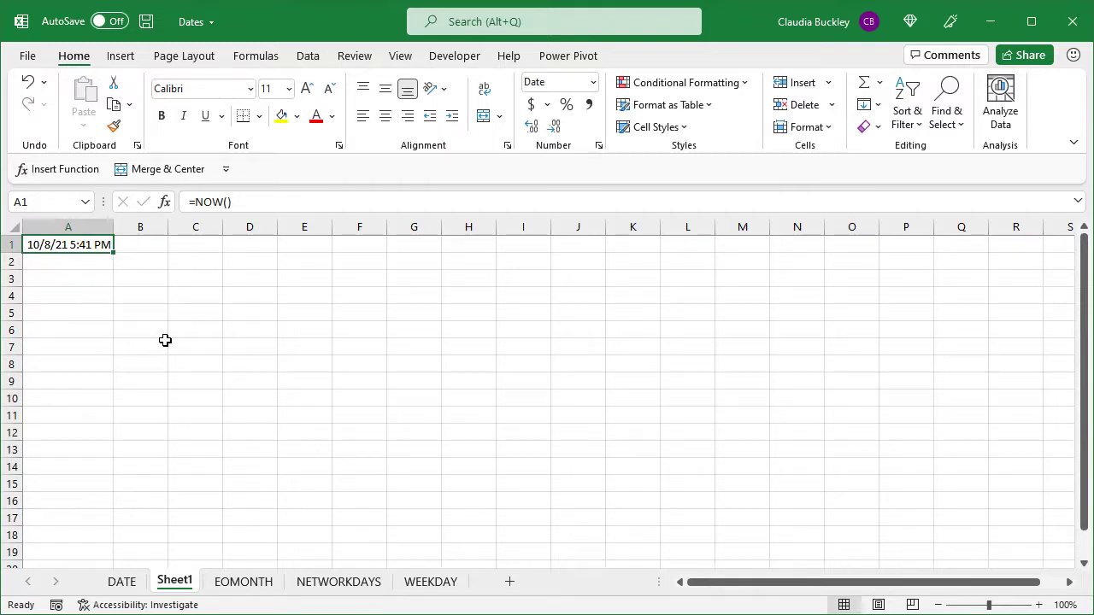
Use Calculate Now so A1's time refreshes to 10/8/21 5:42 PM.
{"action": "left_click", "coordinate": [250, 56]}
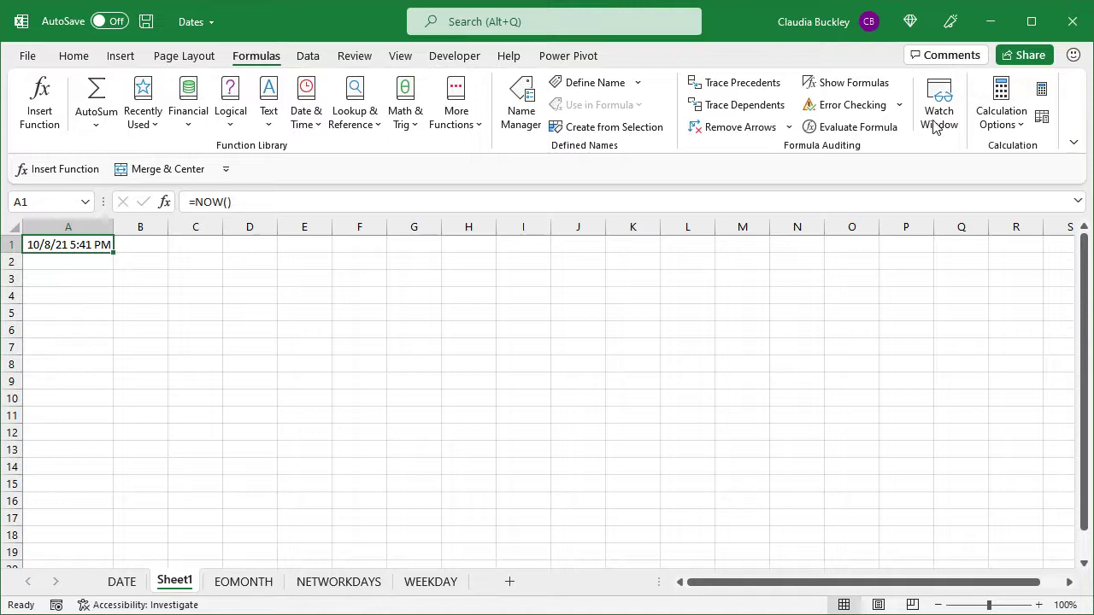
{"action": "left_click", "coordinate": [1041, 90]}
Test day offsets in A1 with =NOW()+7, then =NOW()+1.5.
{"action": "left_click", "coordinate": [264, 205]}
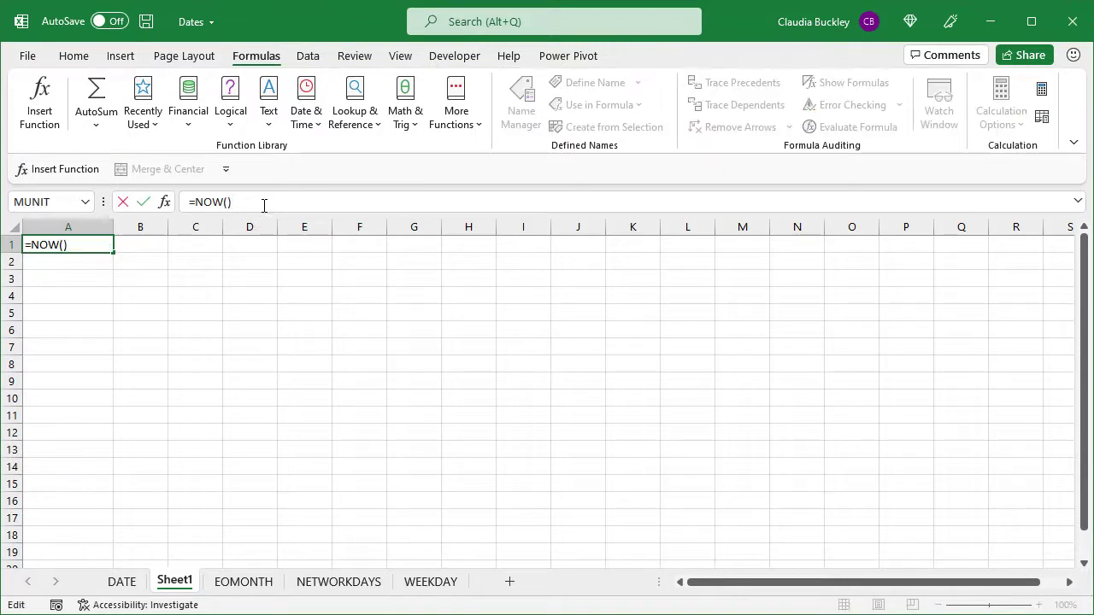
{"action": "type", "text": "+7"}
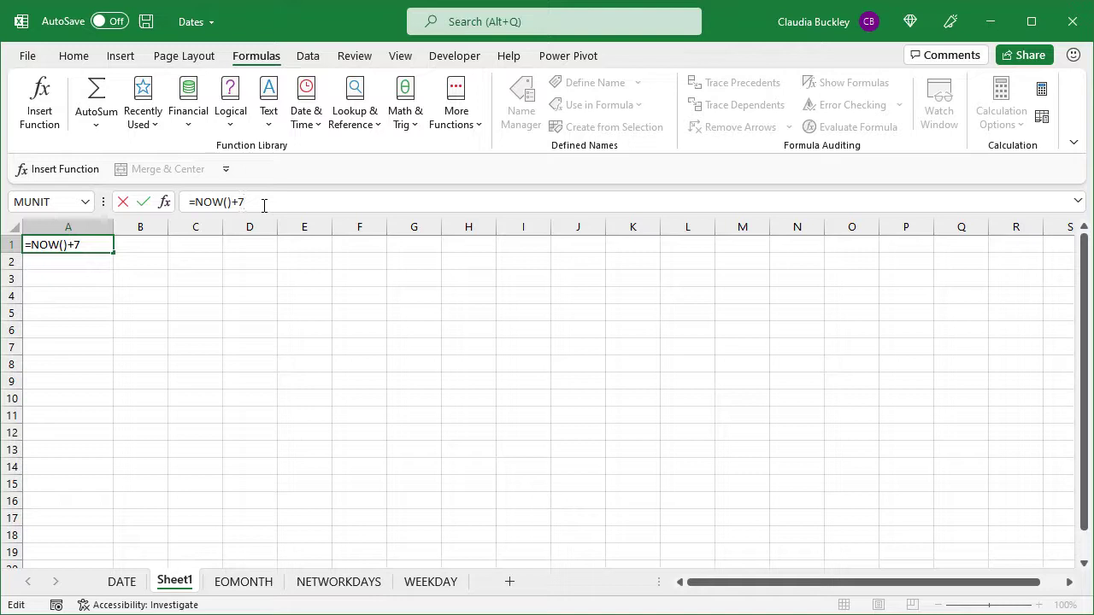
{"action": "key", "text": "Return"}
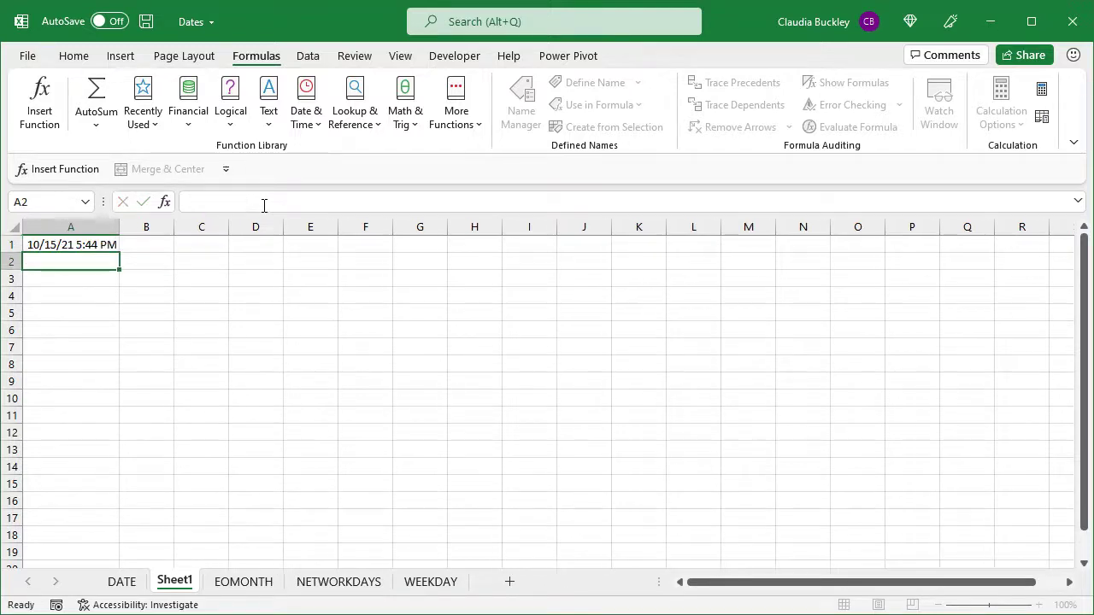
{"action": "key", "text": "Up"}
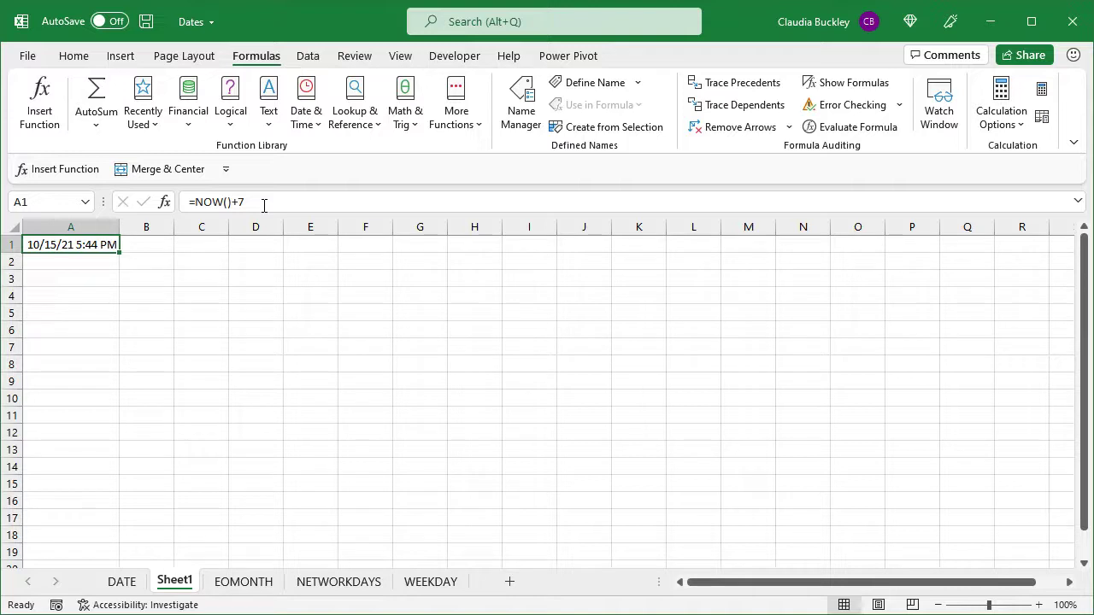
{"action": "left_click", "coordinate": [264, 205]}
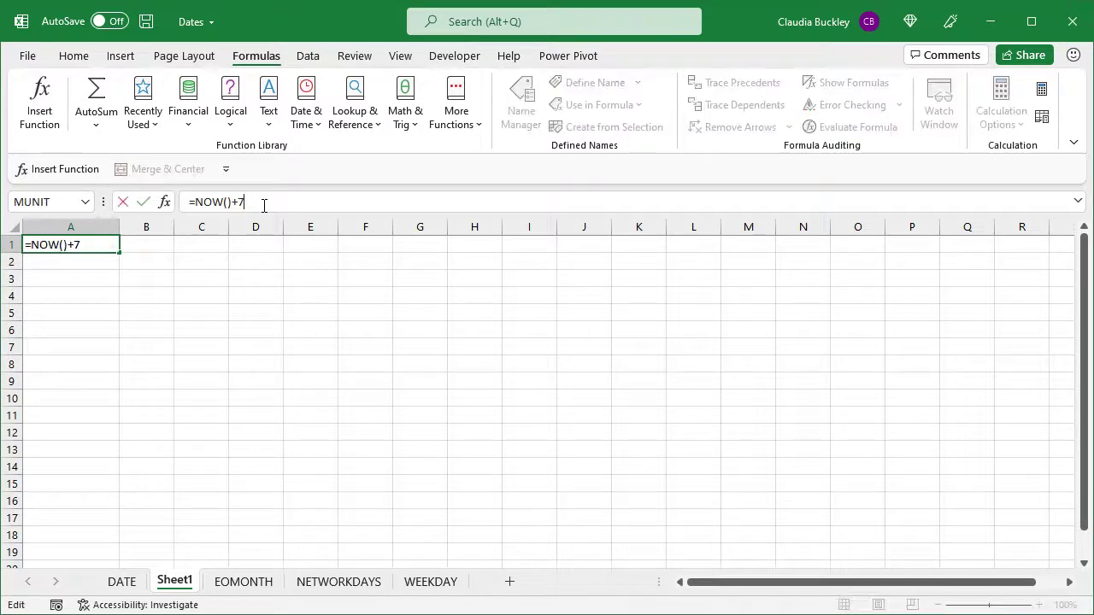
{"action": "key", "text": "BackSpace"}
{"action": "type", "text": "1.5"}
{"action": "key", "text": "Return"}
Change A1 to =NOW()+11/24 to add eleven hours.
{"action": "key", "text": "Up"}
{"action": "left_click", "coordinate": [264, 205]}
{"action": "key", "text": "BackSpace"}
{"action": "key", "text": "BackSpace"}
{"action": "key", "text": "BackSpace"}
{"action": "type", "text": "11"}
{"action": "type", "text": "/2"}
{"action": "type", "text": "4"}
{"action": "key", "text": "Return"}
{"action": "key", "text": "Up"}
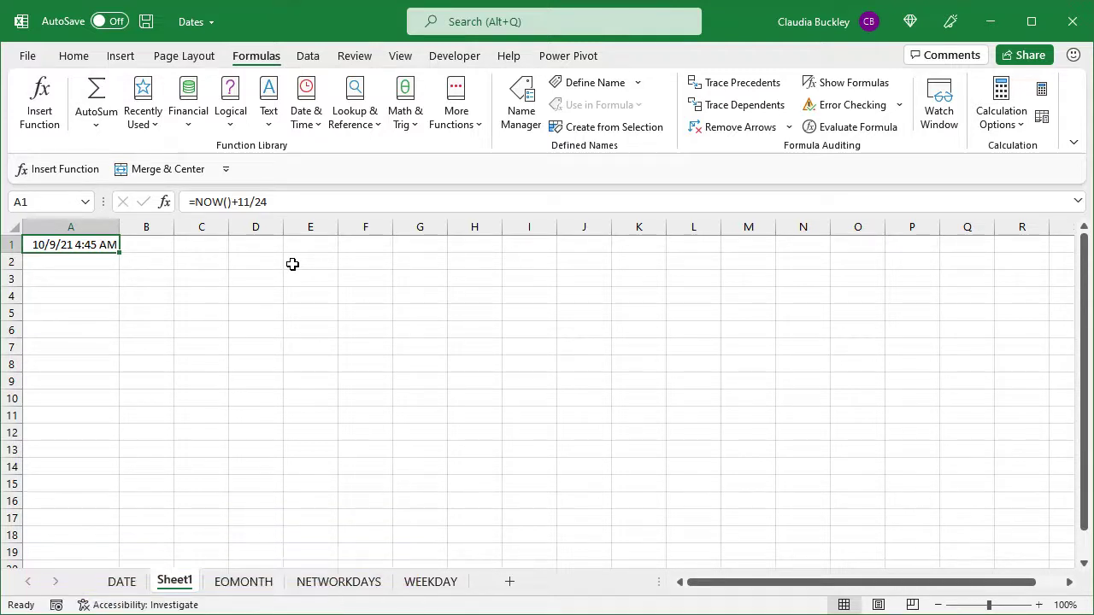
Replace A1's formula with =TODAY(), showing 10/8/21 12:00 AM.
{"action": "key", "text": "Delete"}
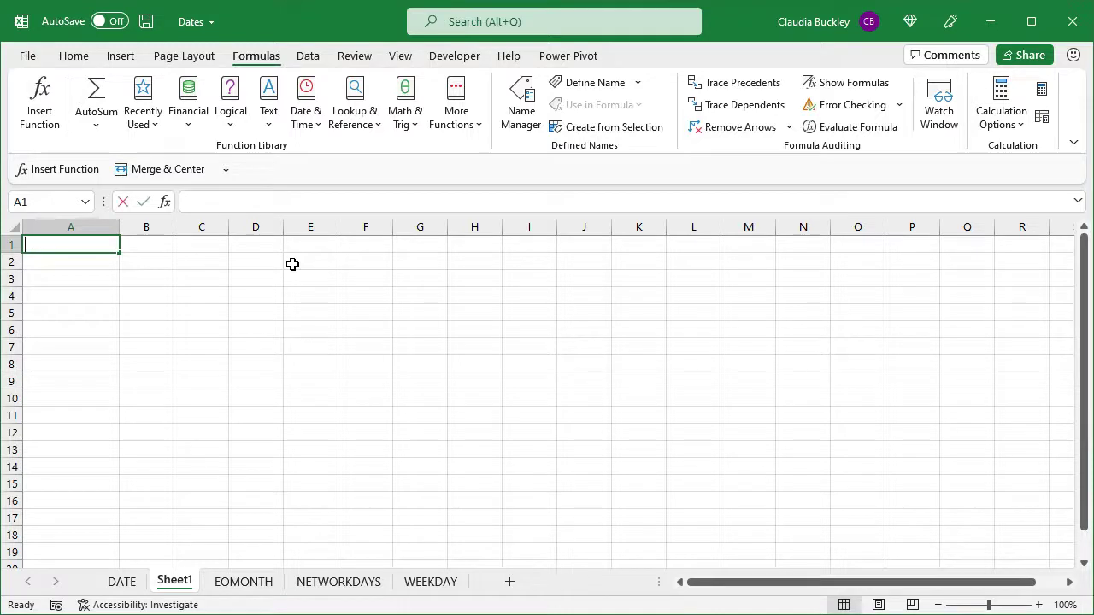
{"action": "type", "text": "=toda"}
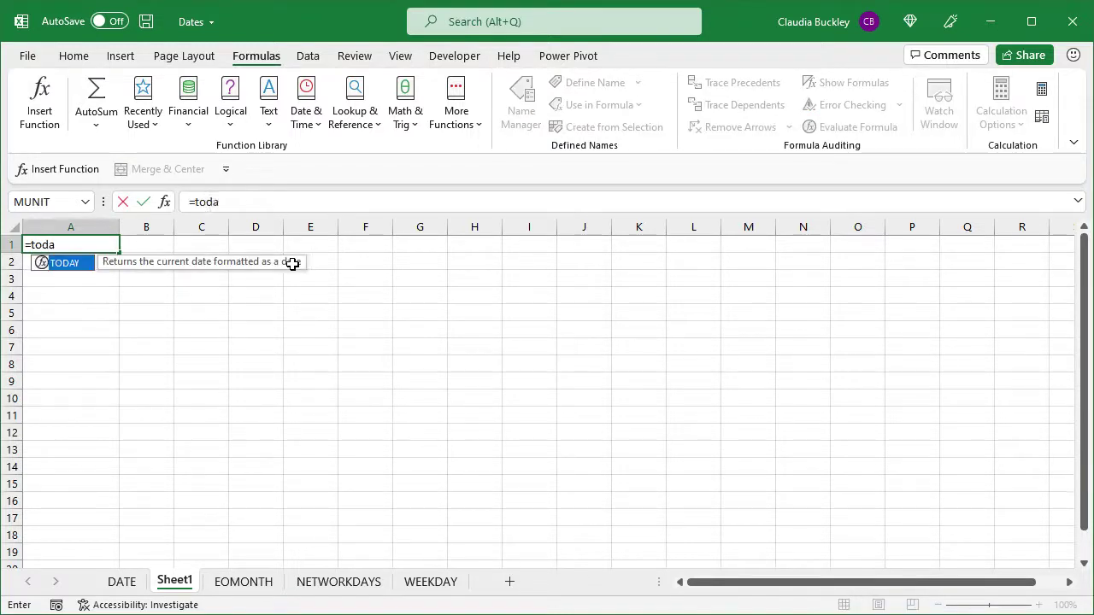
{"action": "type", "text": "y()"}
{"action": "key", "text": "ctrl+Return"}
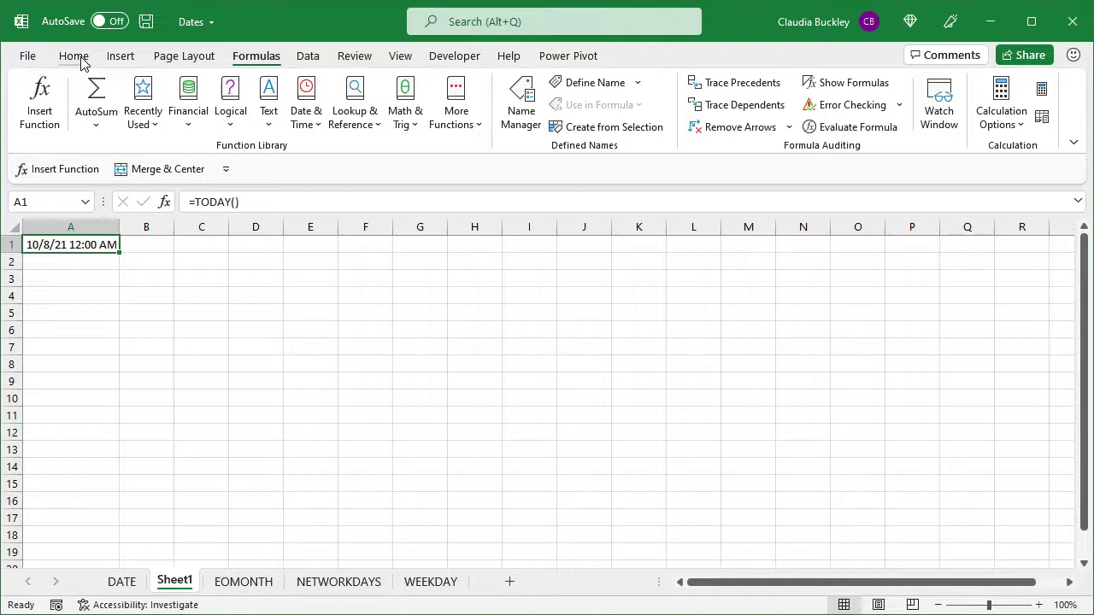
Format A1 as a Short Date.
{"action": "left_click", "coordinate": [73, 55]}
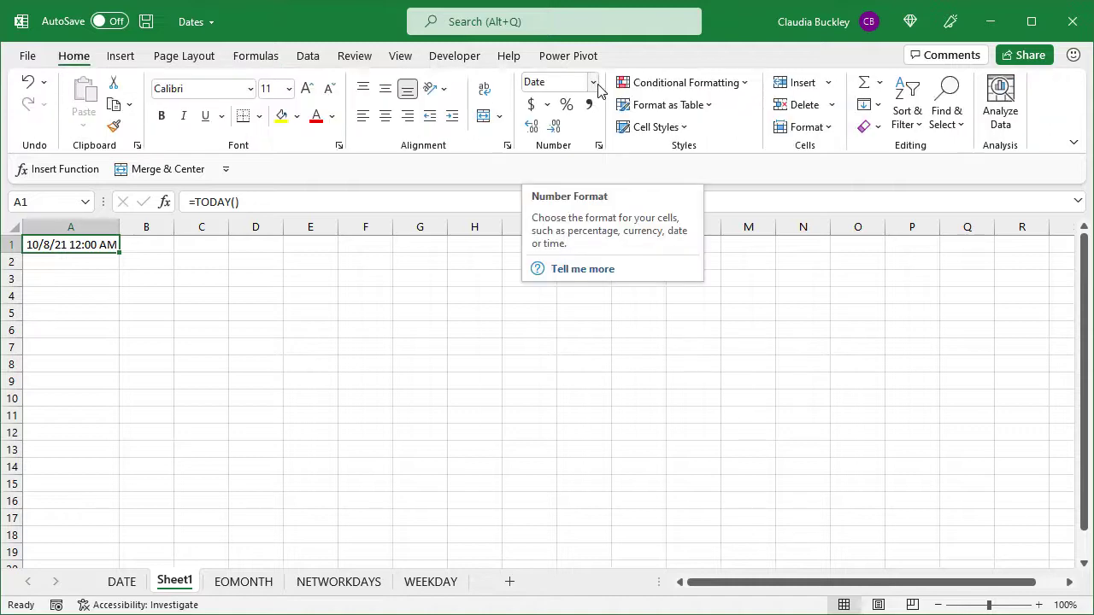
{"action": "left_click", "coordinate": [593, 83]}
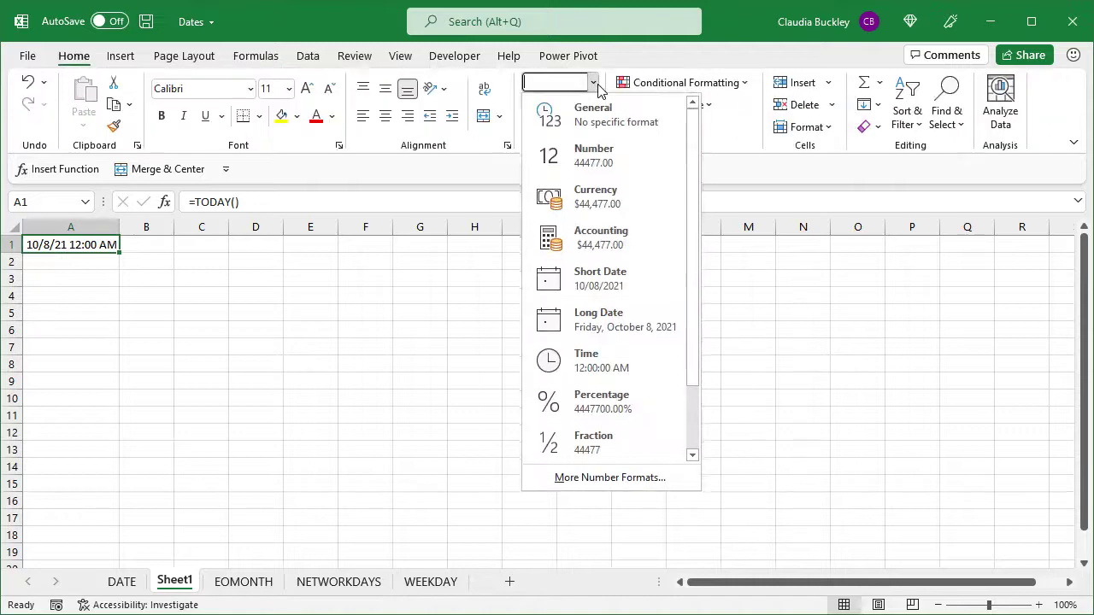
{"action": "left_click", "coordinate": [601, 282]}
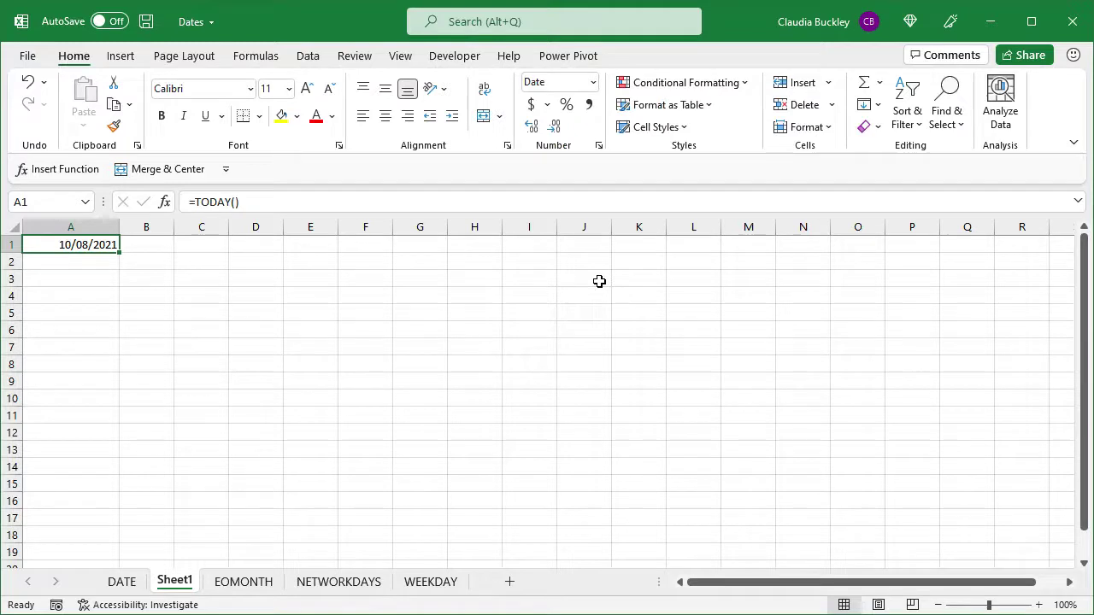
Change A1 to =TODAY()-7, showing 10/01/2021.
{"action": "left_click", "coordinate": [279, 196]}
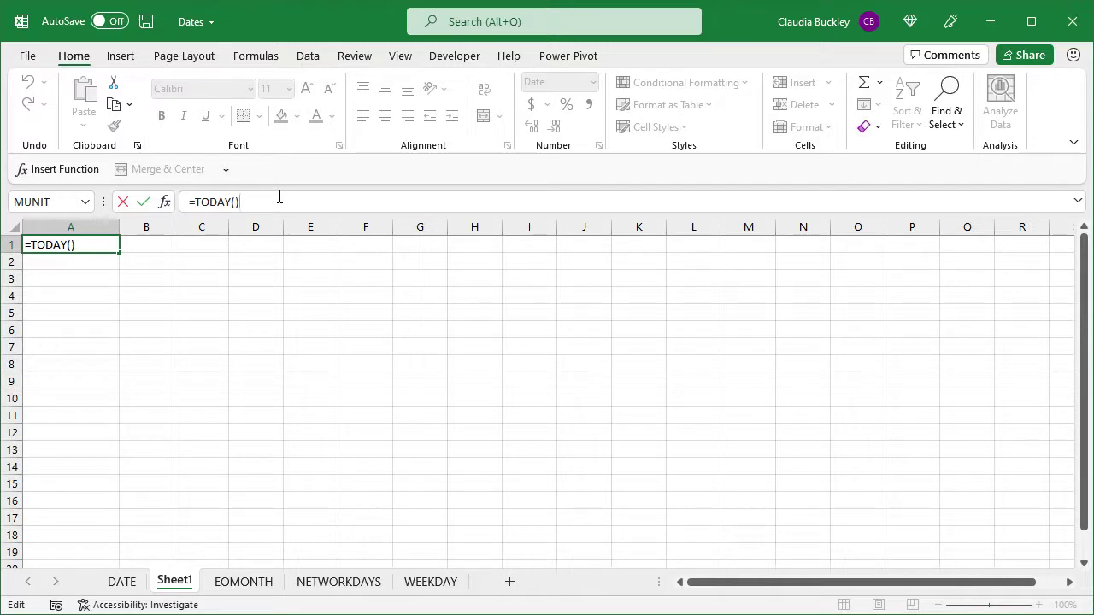
{"action": "type", "text": "-7"}
{"action": "key", "text": "Return"}
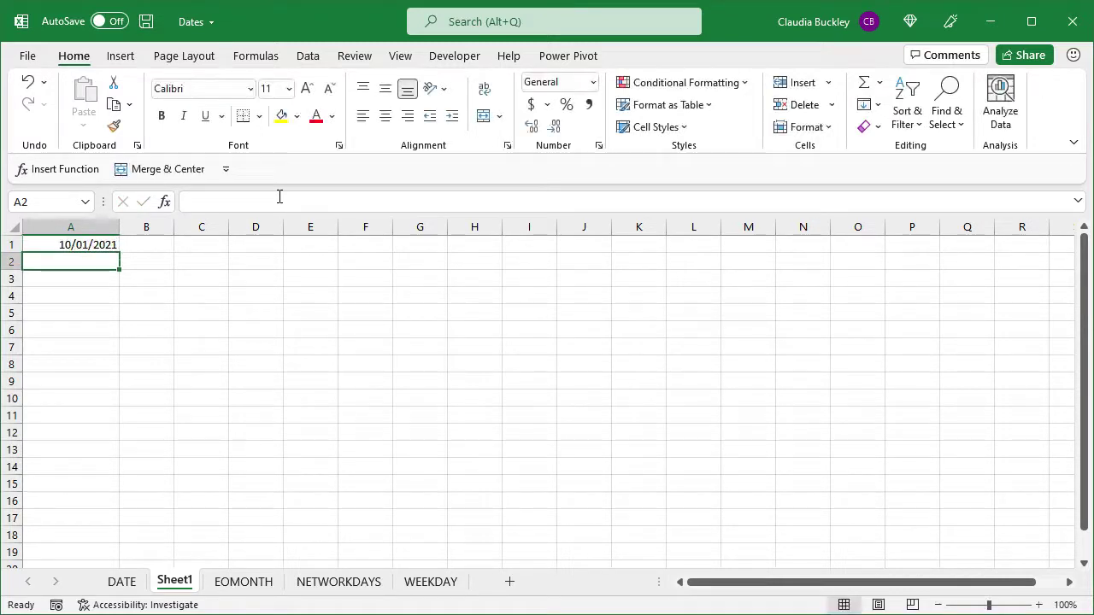
{"action": "key", "text": "Up"}
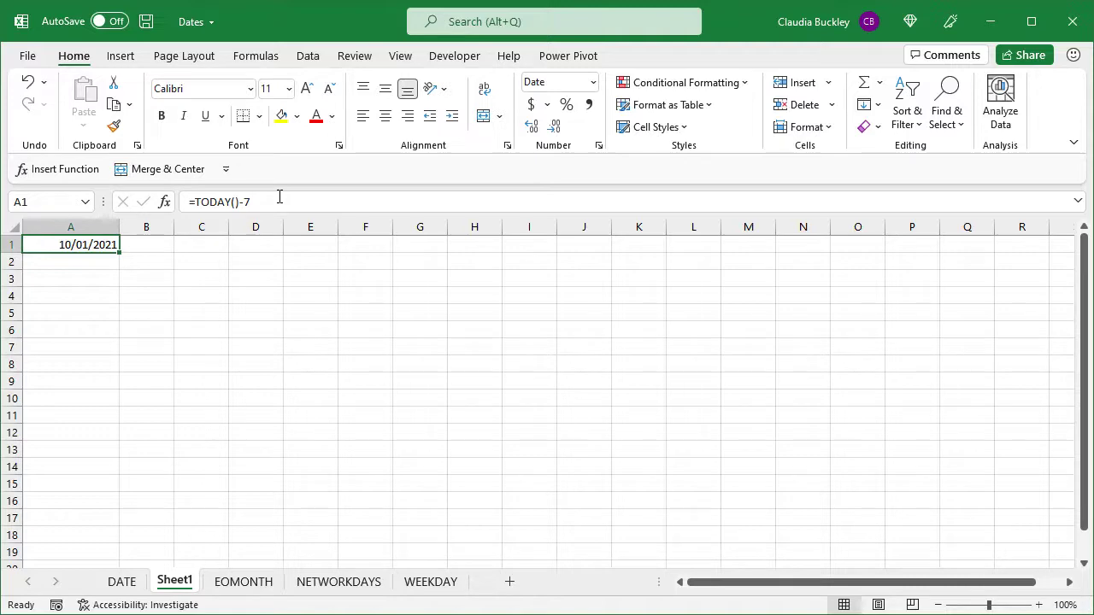
Enter =DAY(TODAY()) in A1, then change it to =MONTH(TODAY()).
{"action": "type", "text": "="}
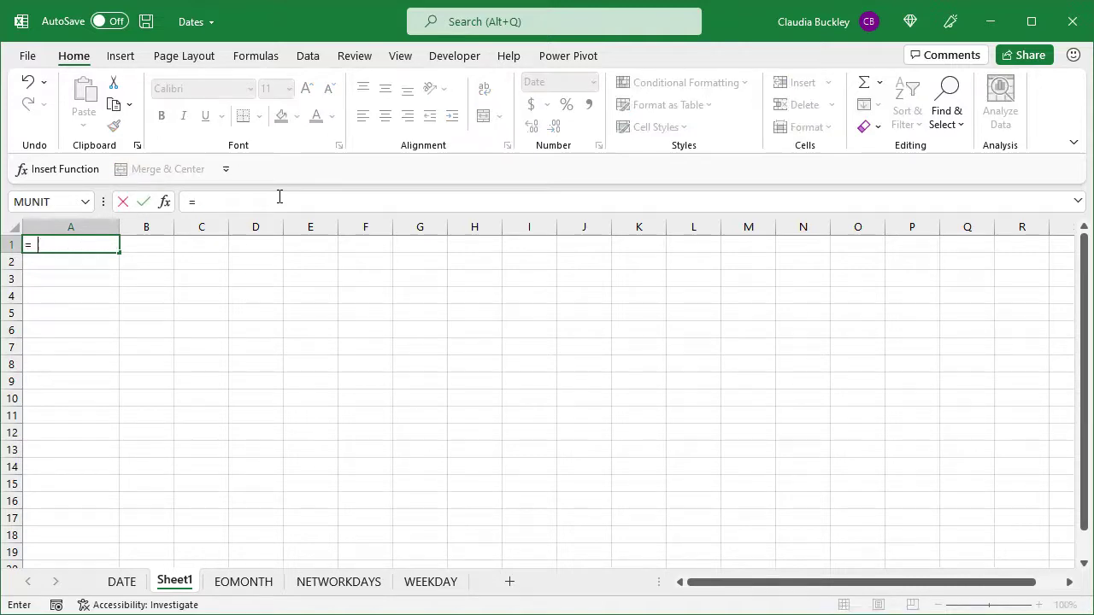
{"action": "type", "text": "day("}
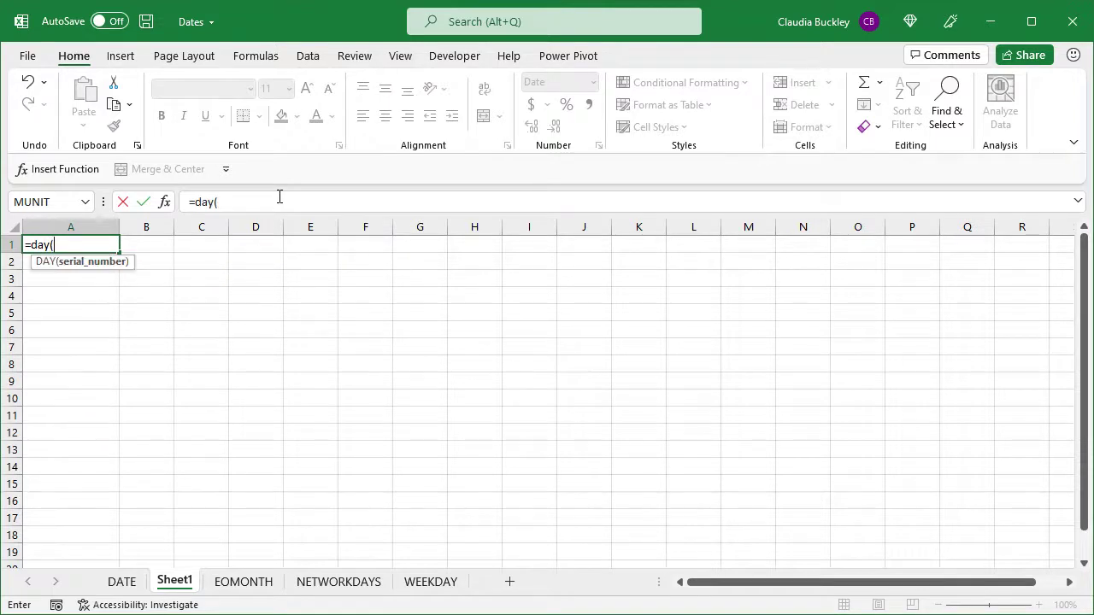
{"action": "type", "text": "today())"}
{"action": "key", "text": "ctrl+Return"}
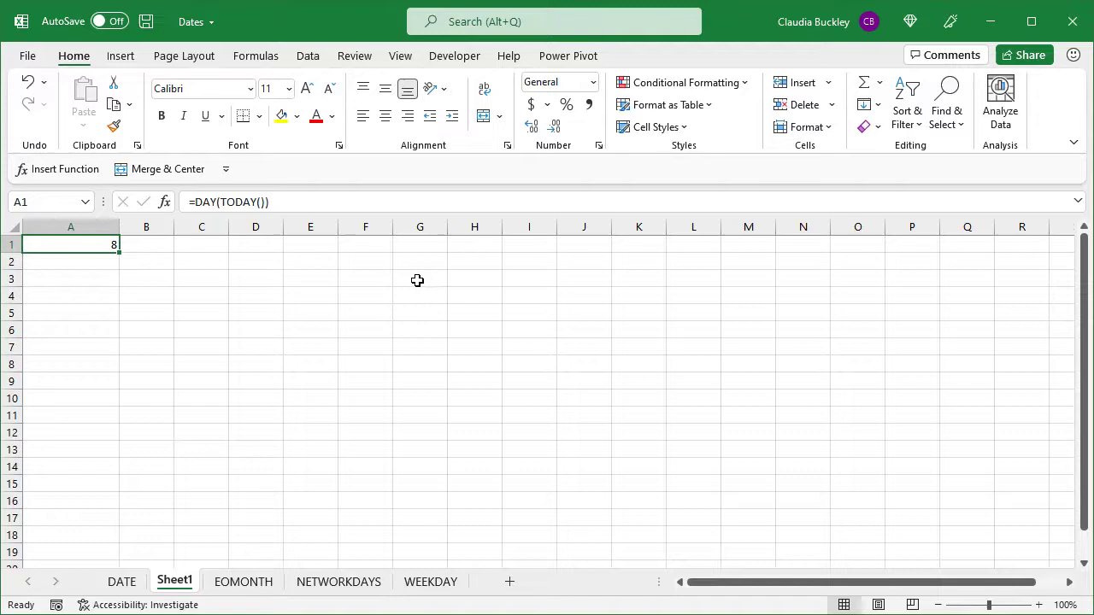
{"action": "double_click", "coordinate": [205, 202]}
{"action": "type", "text": "m"}
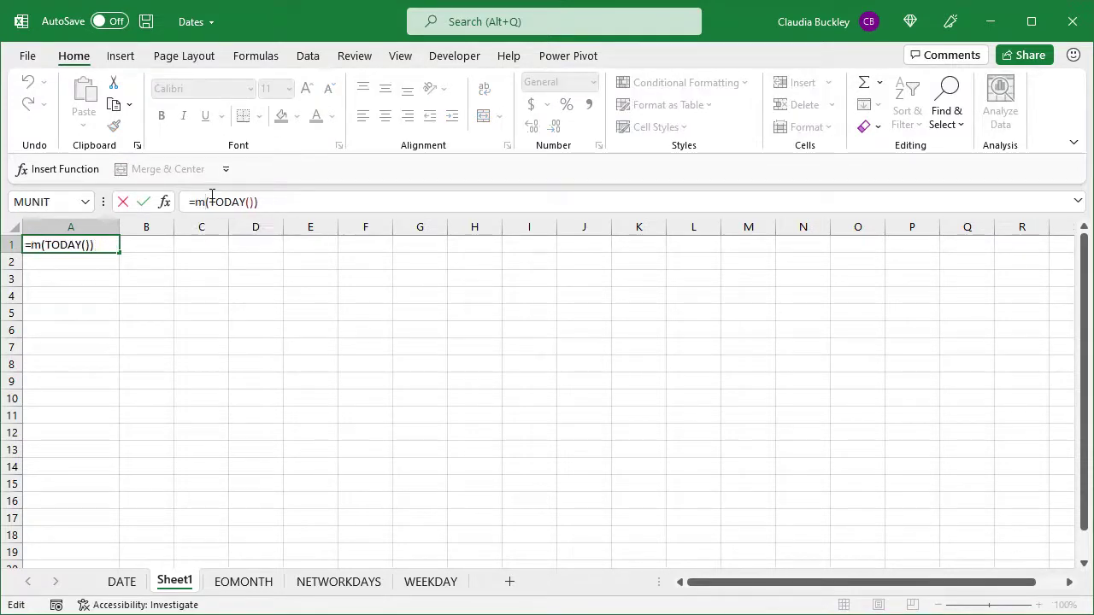
{"action": "type", "text": "onth"}
{"action": "key", "text": "Return"}
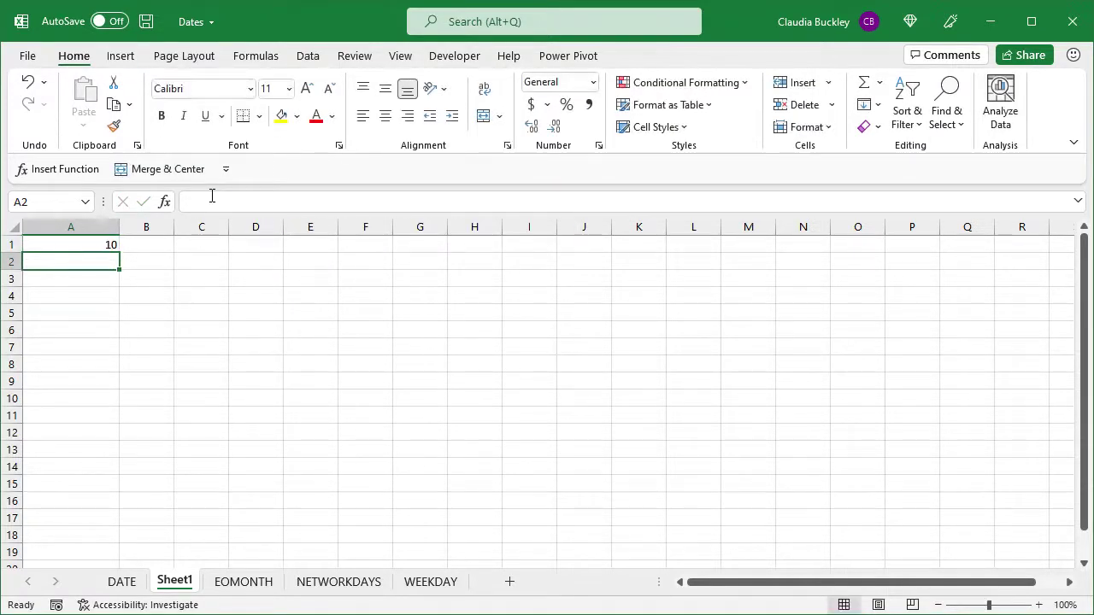
{"action": "key", "text": "Up"}
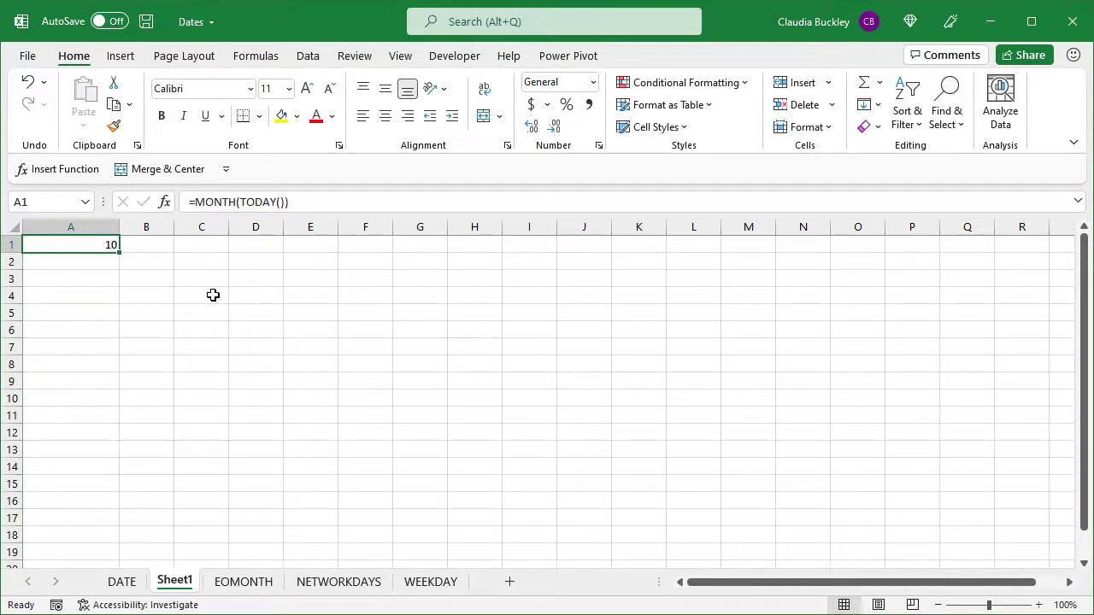
Change A1 to =YEAR(TODAY())-1983, which shows 38.
{"action": "double_click", "coordinate": [215, 201]}
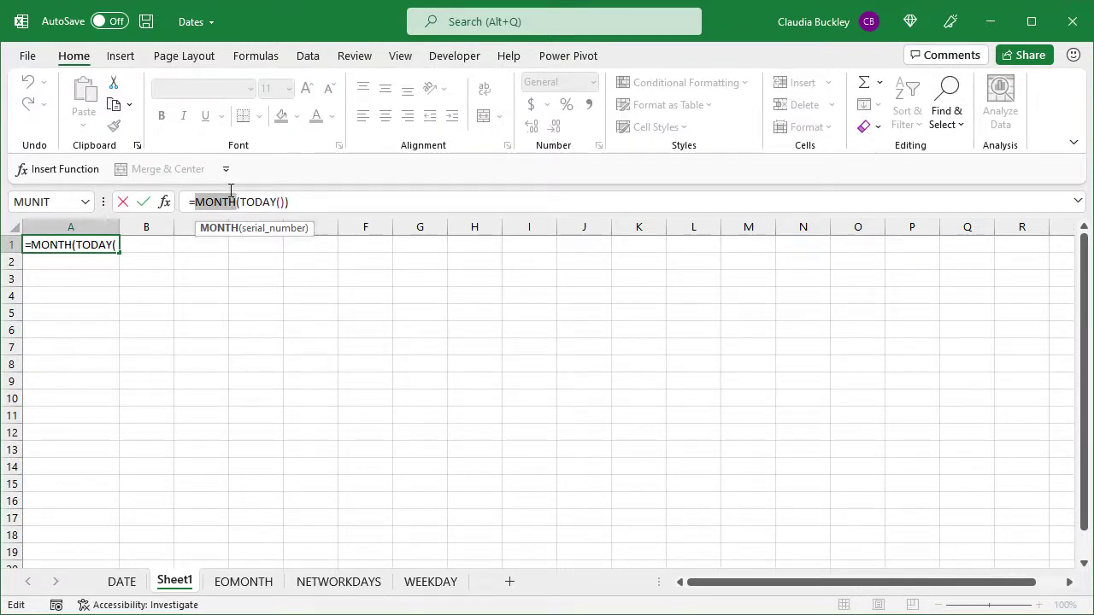
{"action": "type", "text": "year"}
{"action": "key", "text": "Return"}
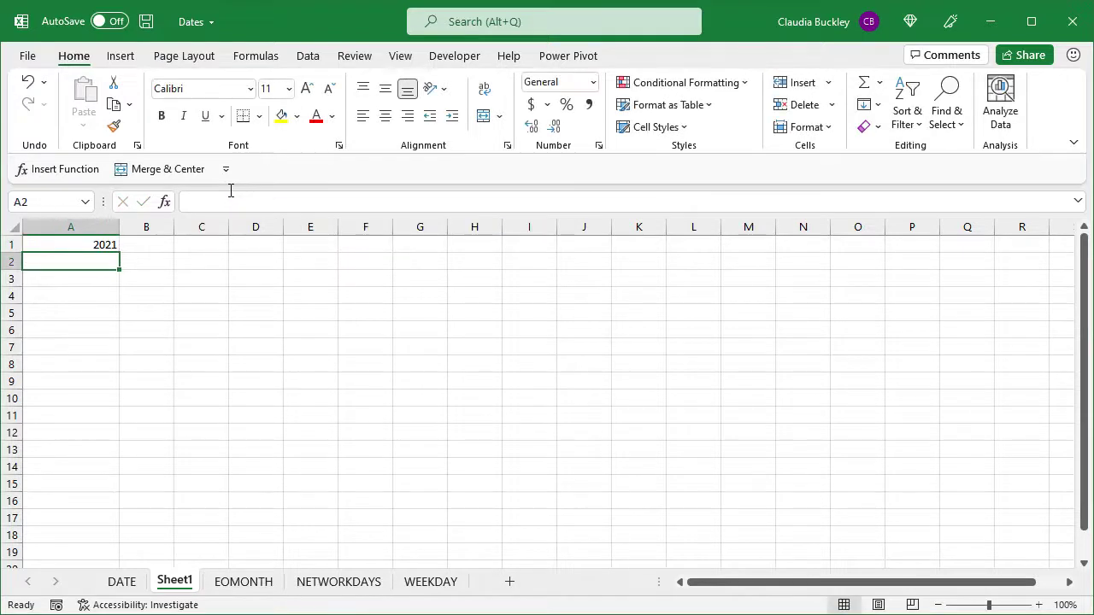
{"action": "key", "text": "Up"}
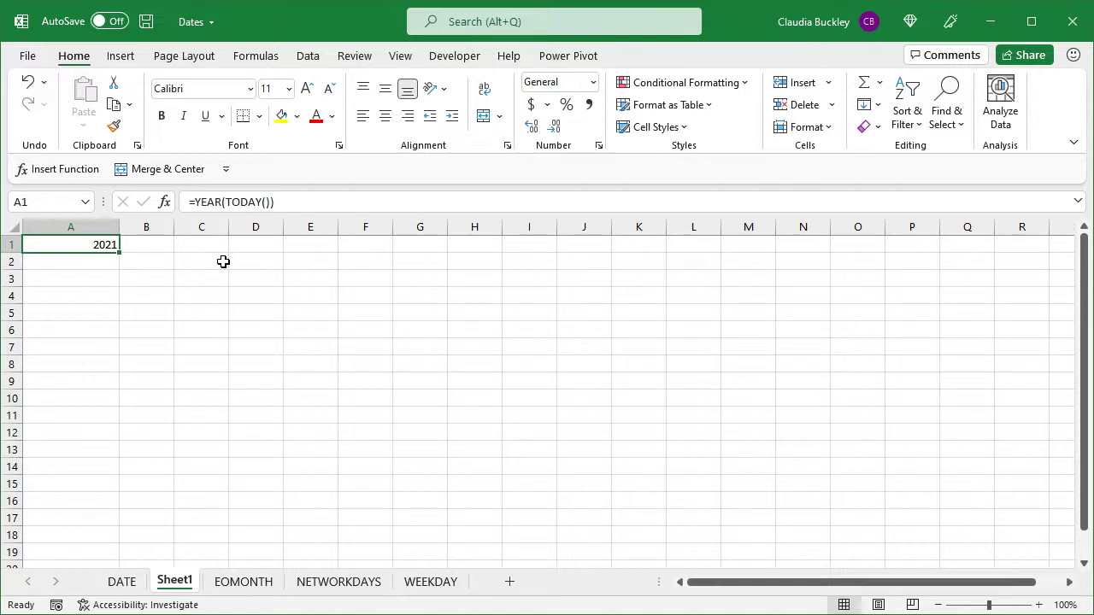
{"action": "left_click", "coordinate": [304, 201]}
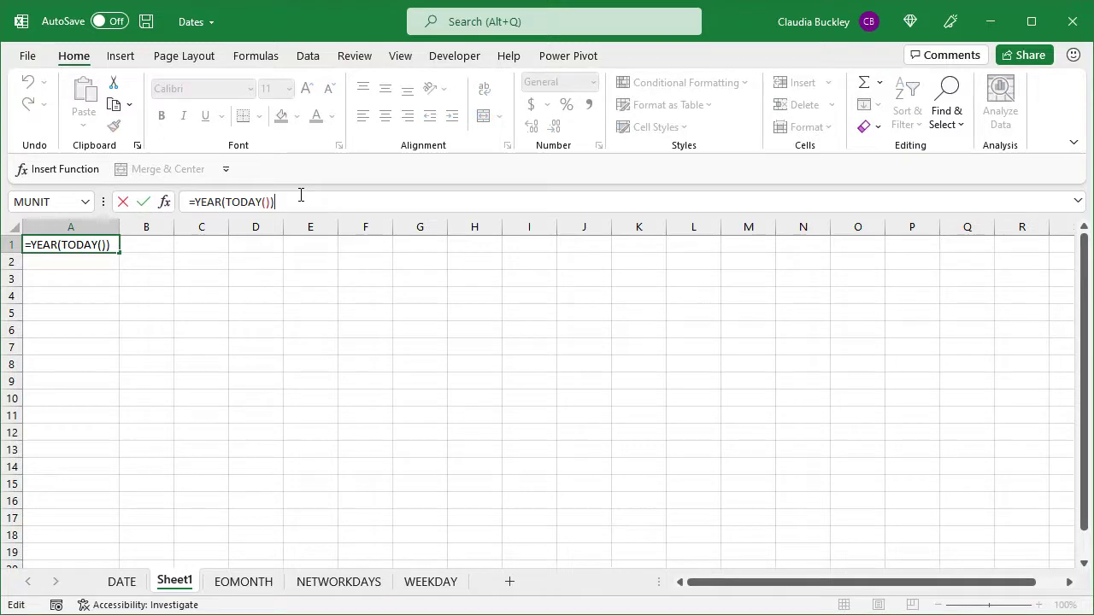
{"action": "type", "text": "-1"}
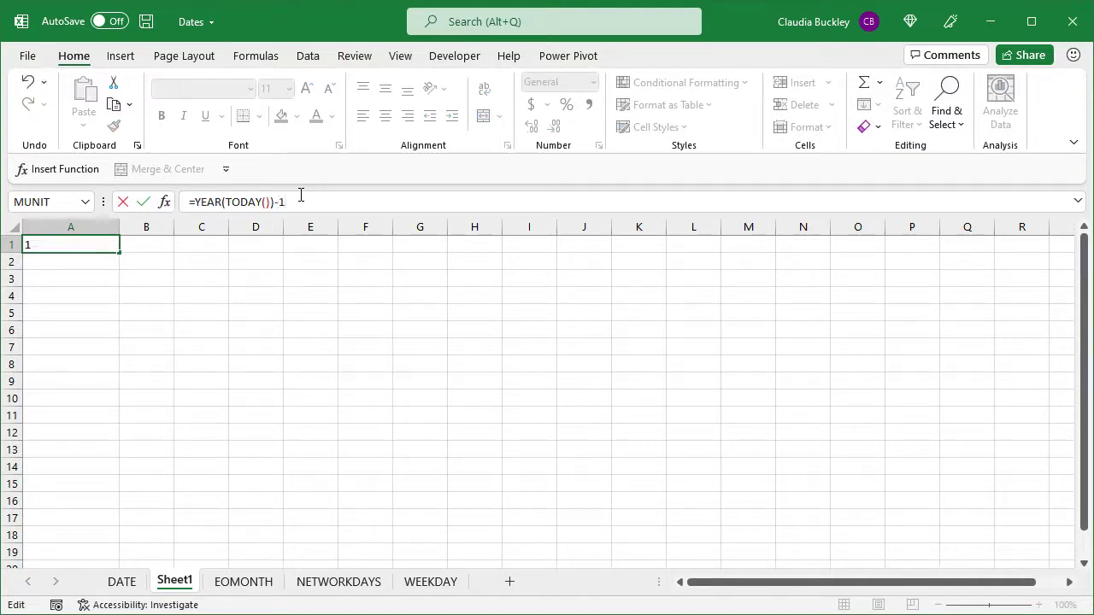
{"action": "type", "text": "983"}
{"action": "key", "text": "Return"}
{"action": "key", "text": "Up"}
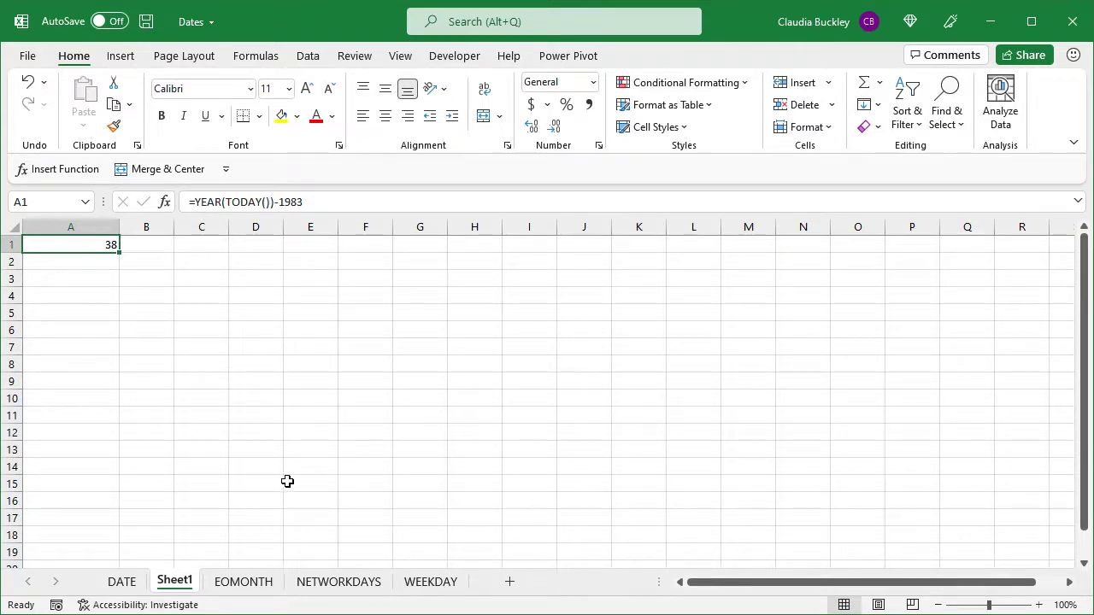
On the EOMONTH sheet, enter =EOMONTH(A2,36) as the Maturity Date in B2.
{"action": "left_click", "coordinate": [250, 583]}
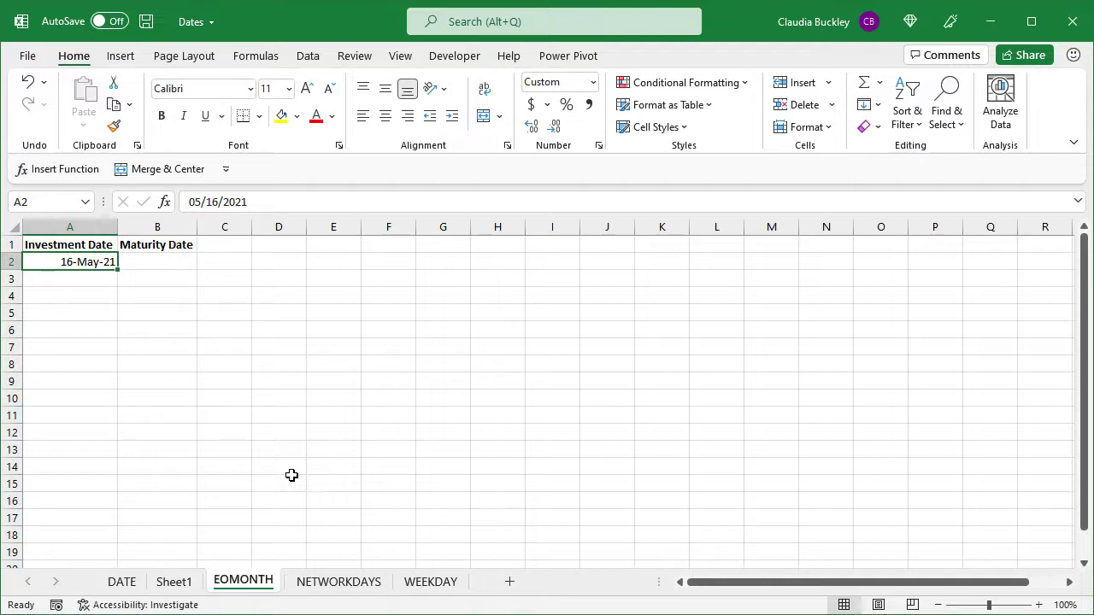
{"action": "key", "text": "Right"}
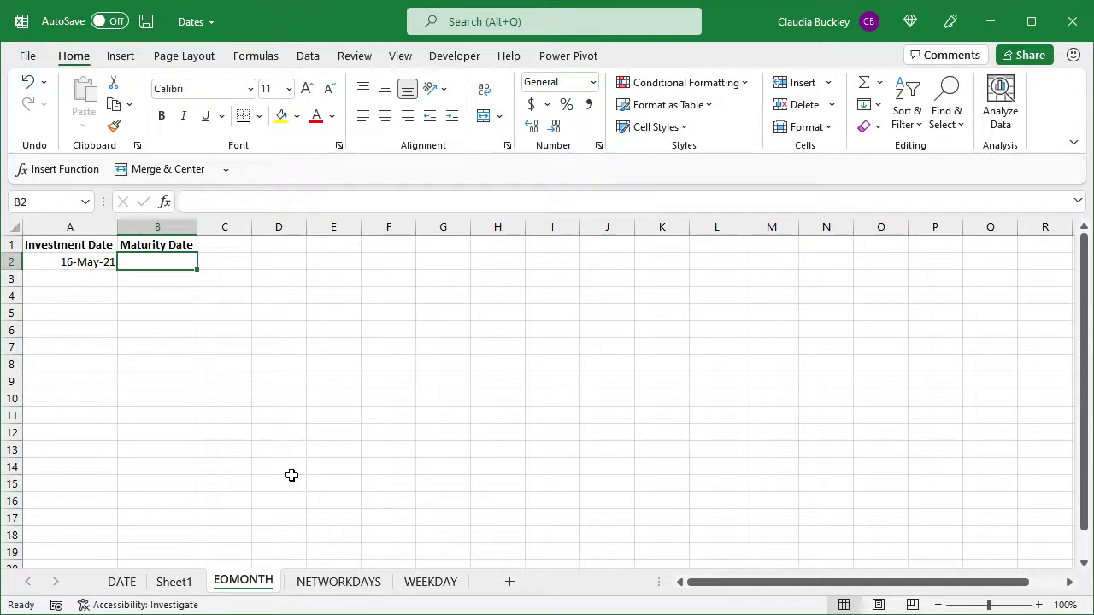
{"action": "type", "text": "=eom"}
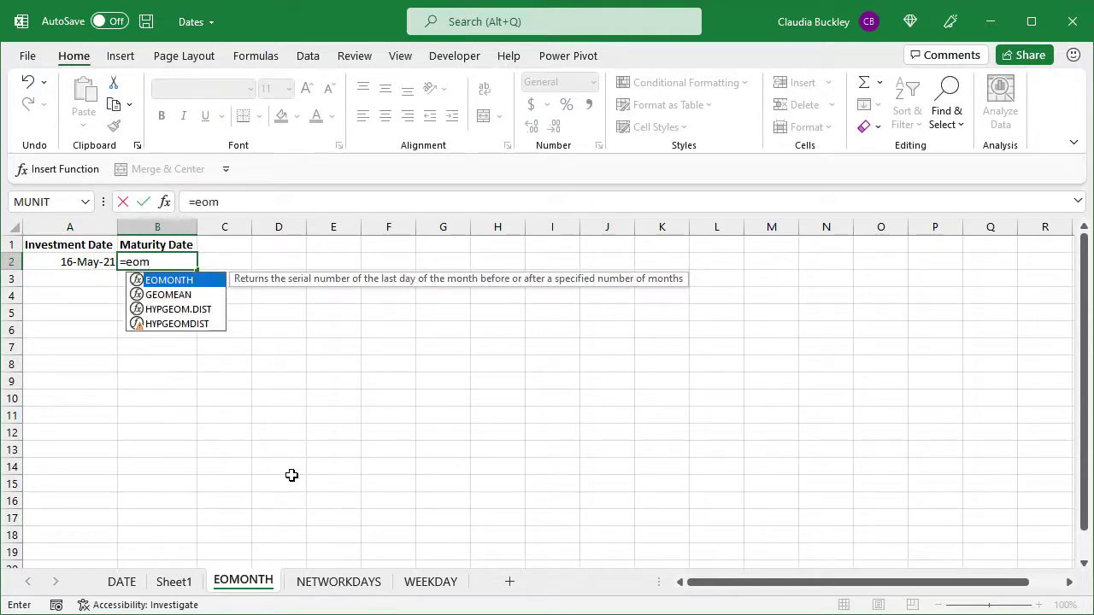
{"action": "key", "text": "Tab"}
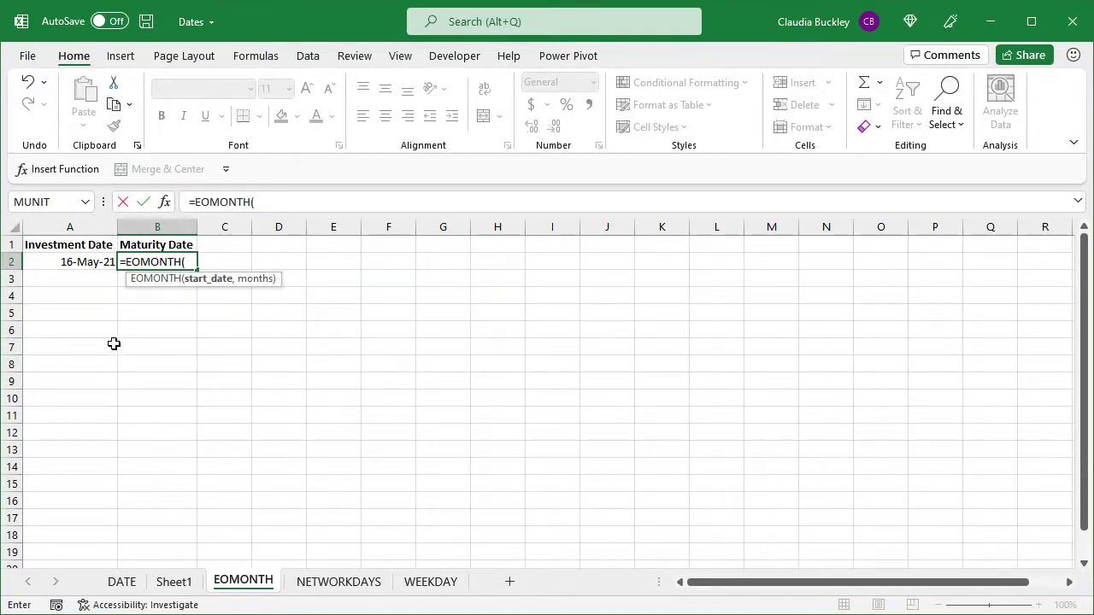
{"action": "left_click", "coordinate": [75, 261]}
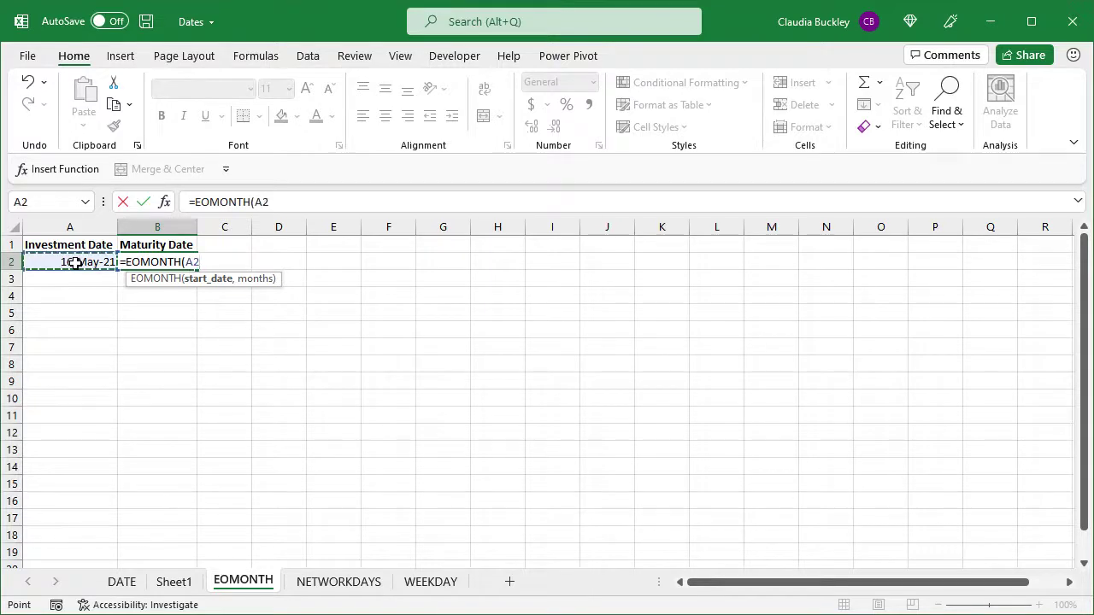
{"action": "type", "text": ","}
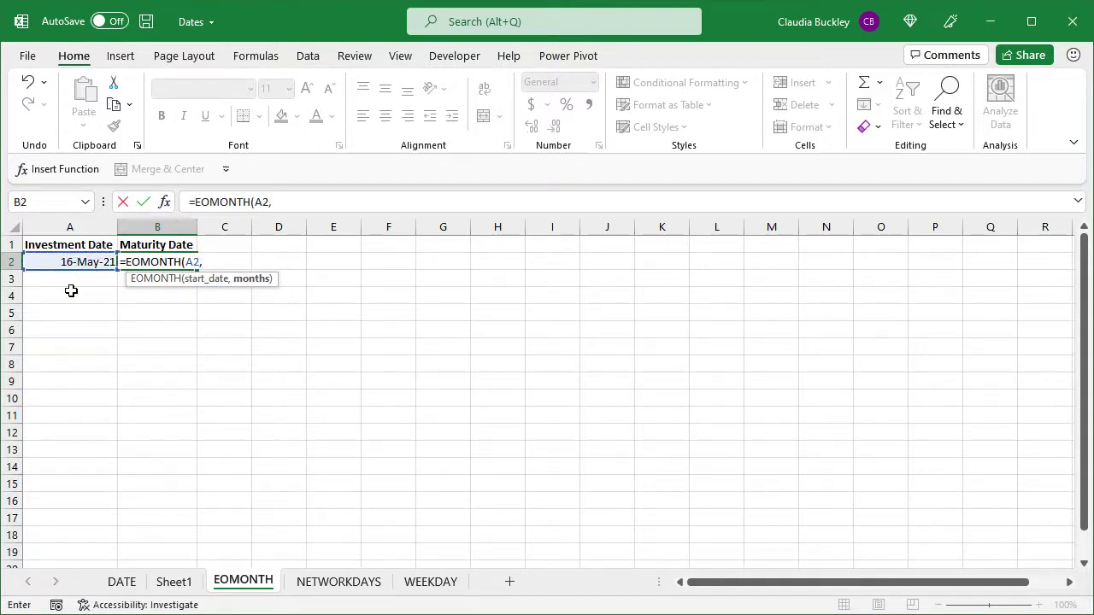
{"action": "type", "text": "36"}
{"action": "type", "text": ")"}
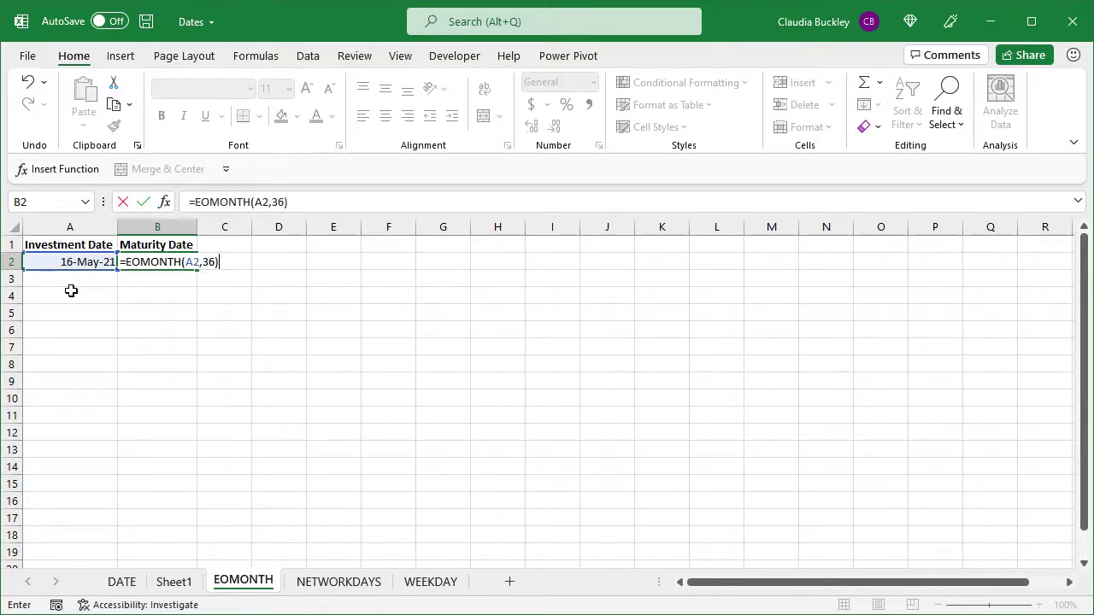
{"action": "key", "text": "Return"}
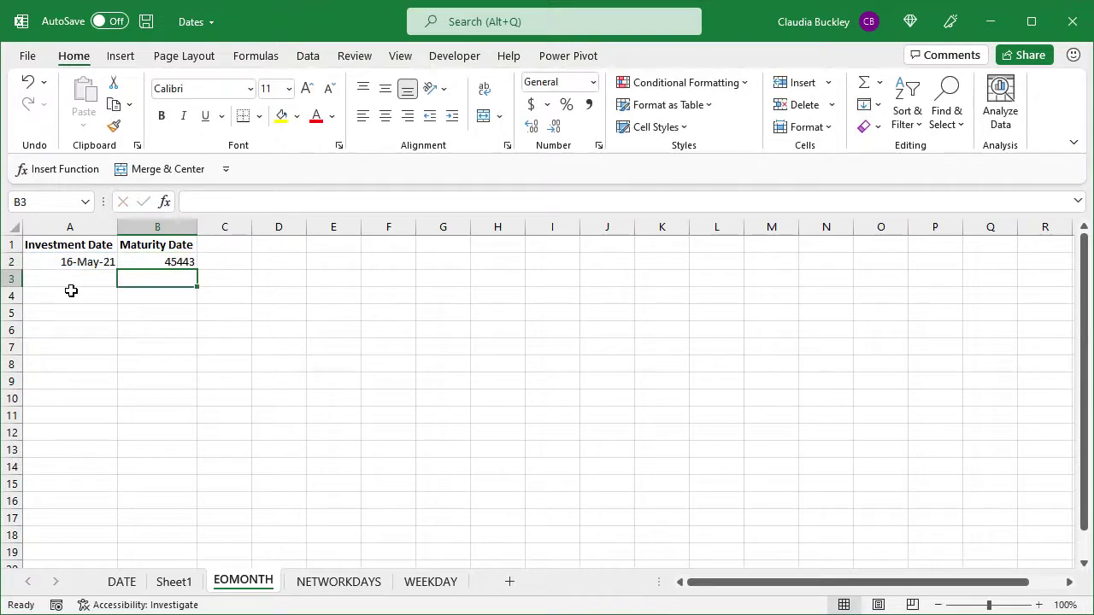
Format the B2 maturity date as Long Date, then move to the NETWORKDAYS sheet.
{"action": "key", "text": "Up"}
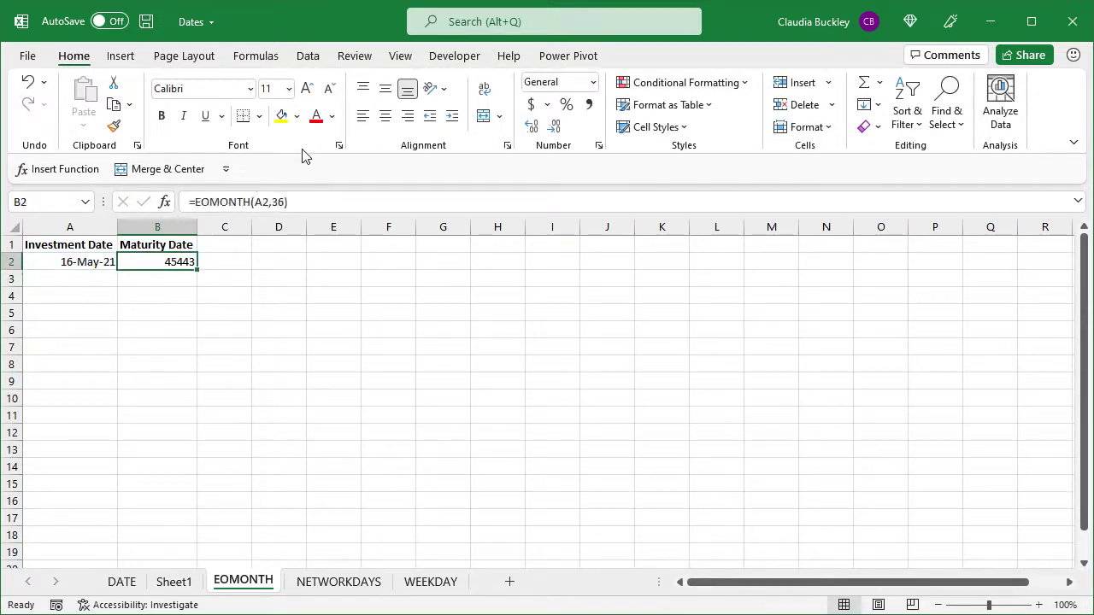
{"action": "left_click", "coordinate": [593, 83]}
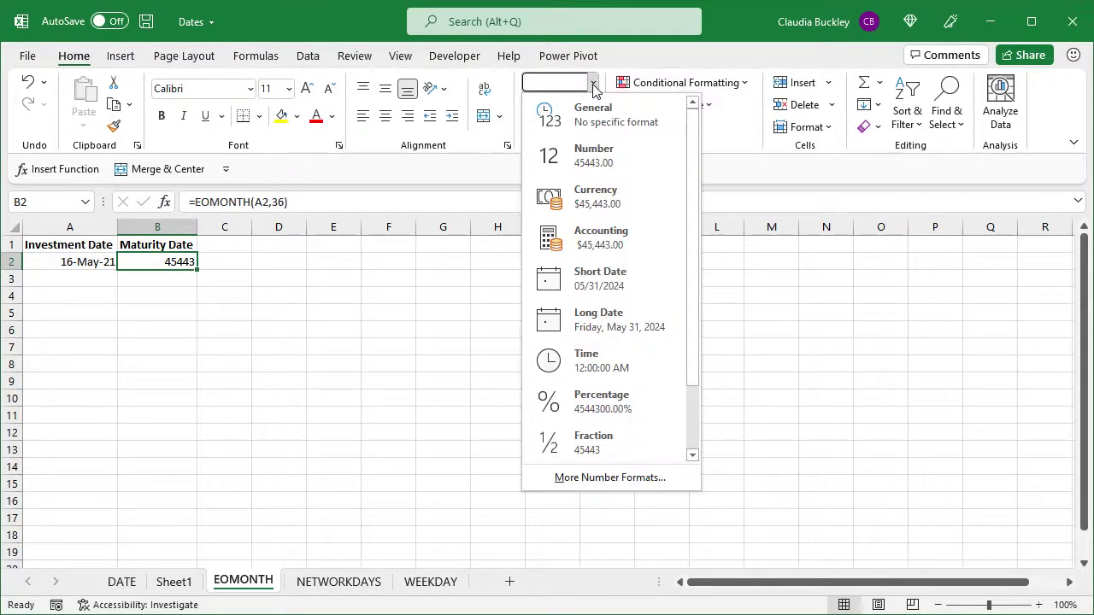
{"action": "left_click", "coordinate": [592, 320]}
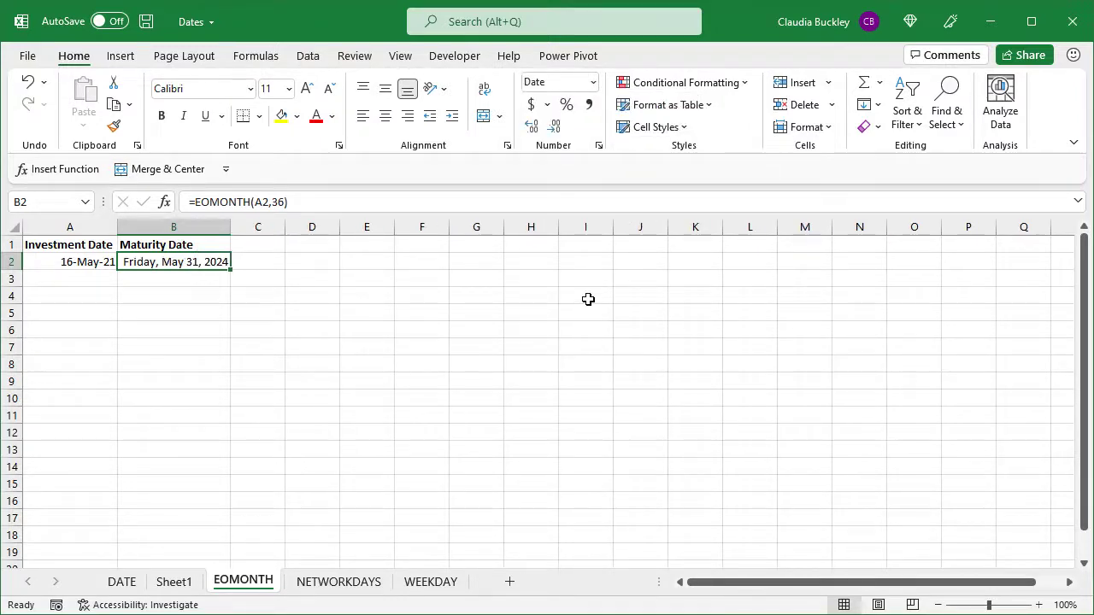
{"action": "key", "text": "ctrl+Page_Down"}
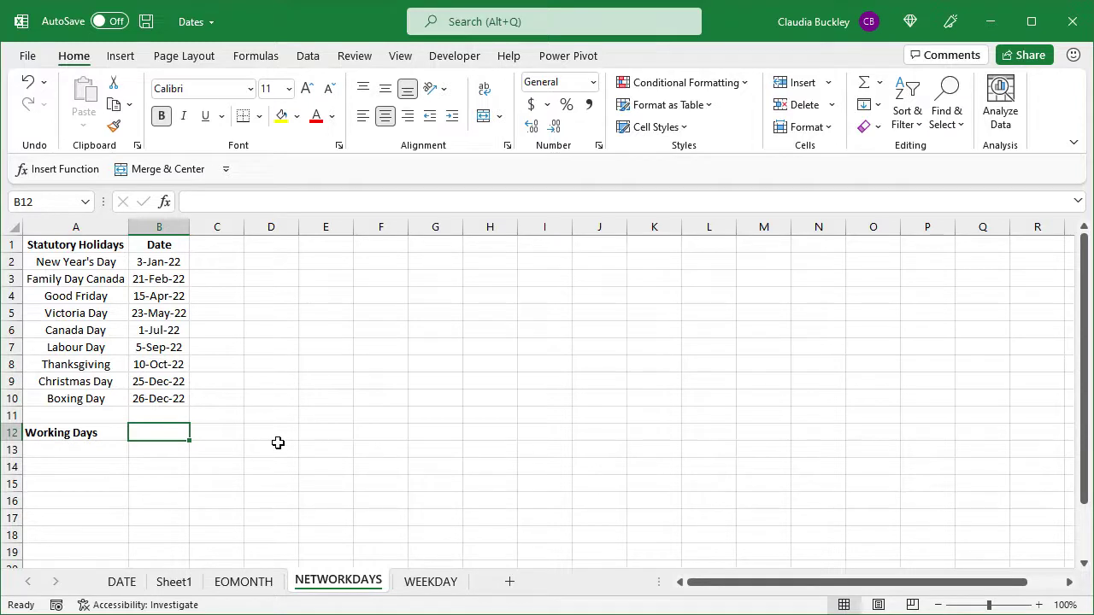
In B12, start typing =NETWORKDAYS(DATE(2022,1,1),DATE(2022,12,31), for the 2022 working days.
{"action": "type", "text": "=netw"}
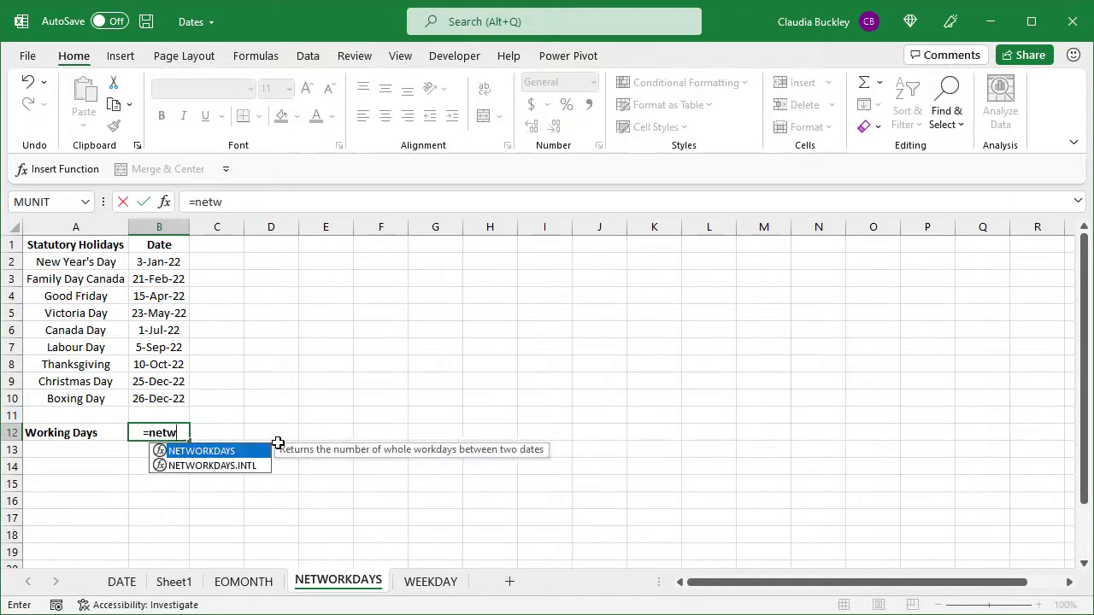
{"action": "type", "text": "or"}
{"action": "key", "text": "Tab"}
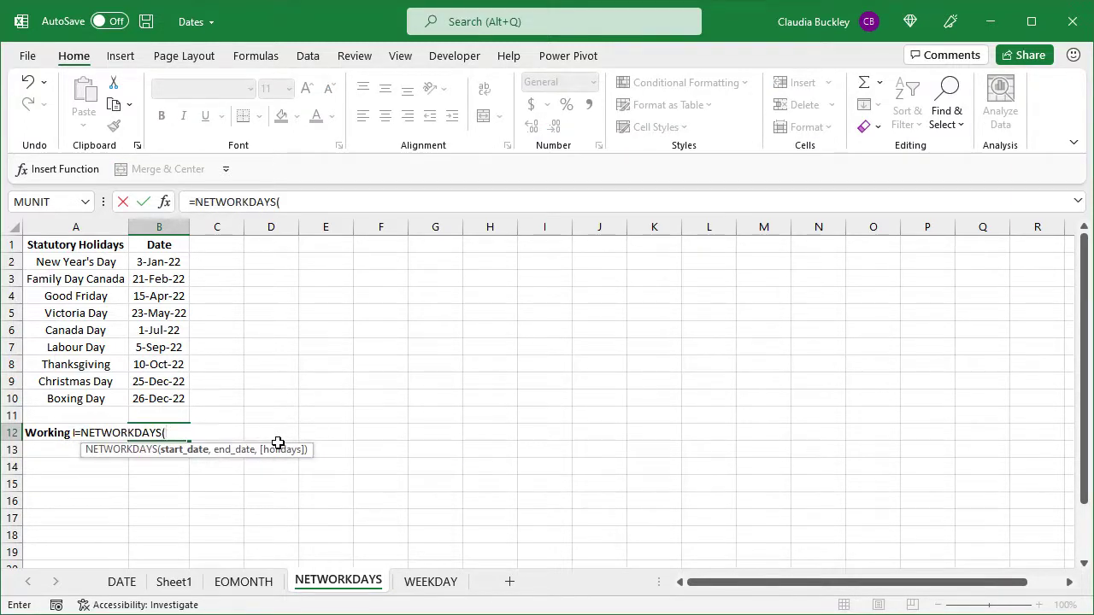
{"action": "type", "text": "d"}
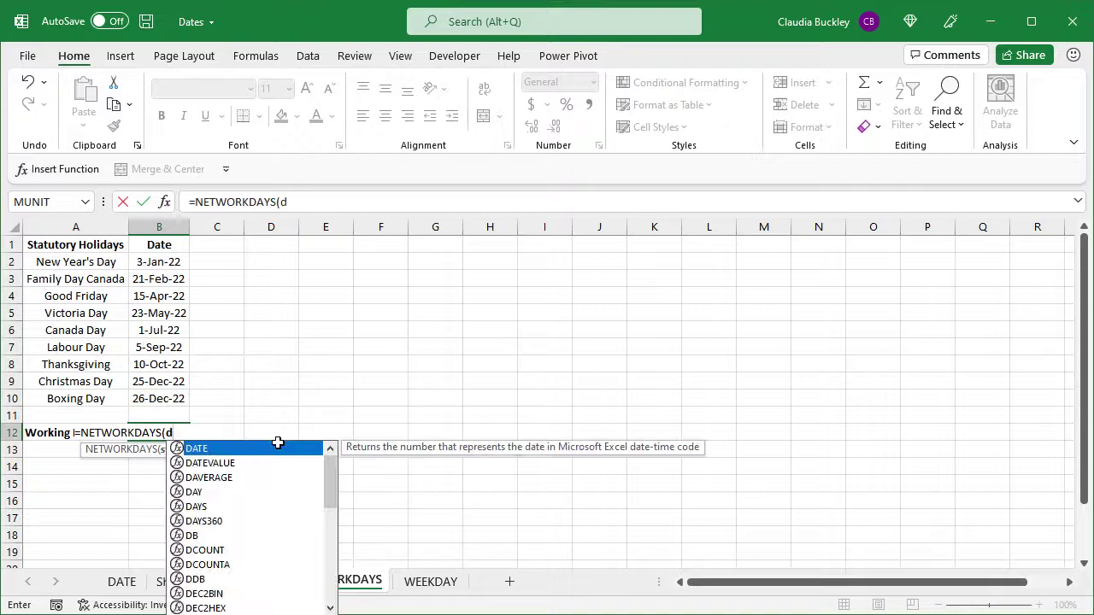
{"action": "type", "text": "ate"}
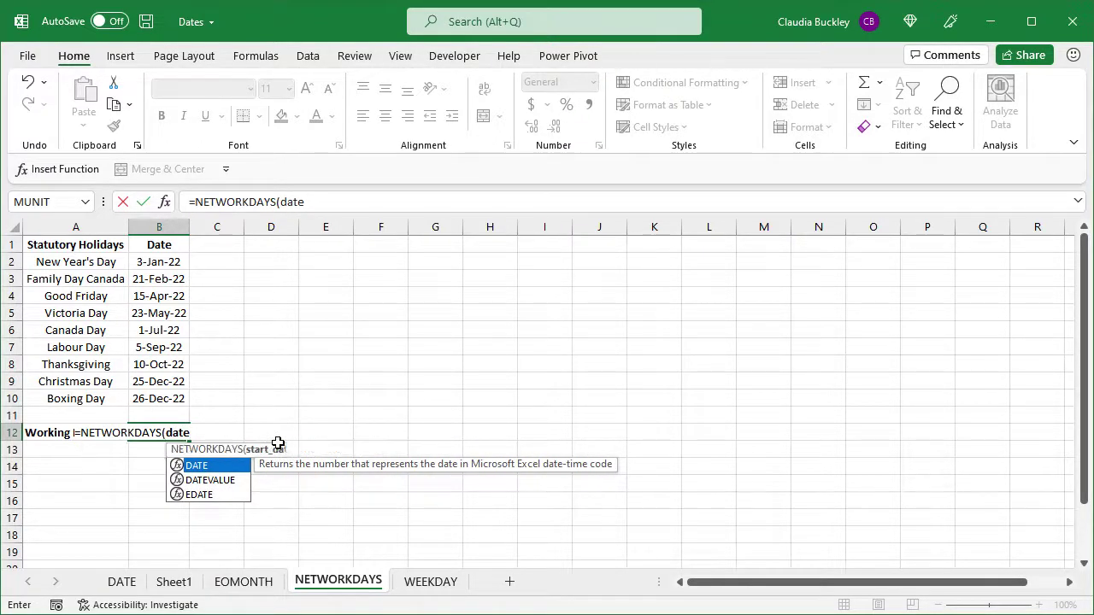
{"action": "type", "text": "(2022"}
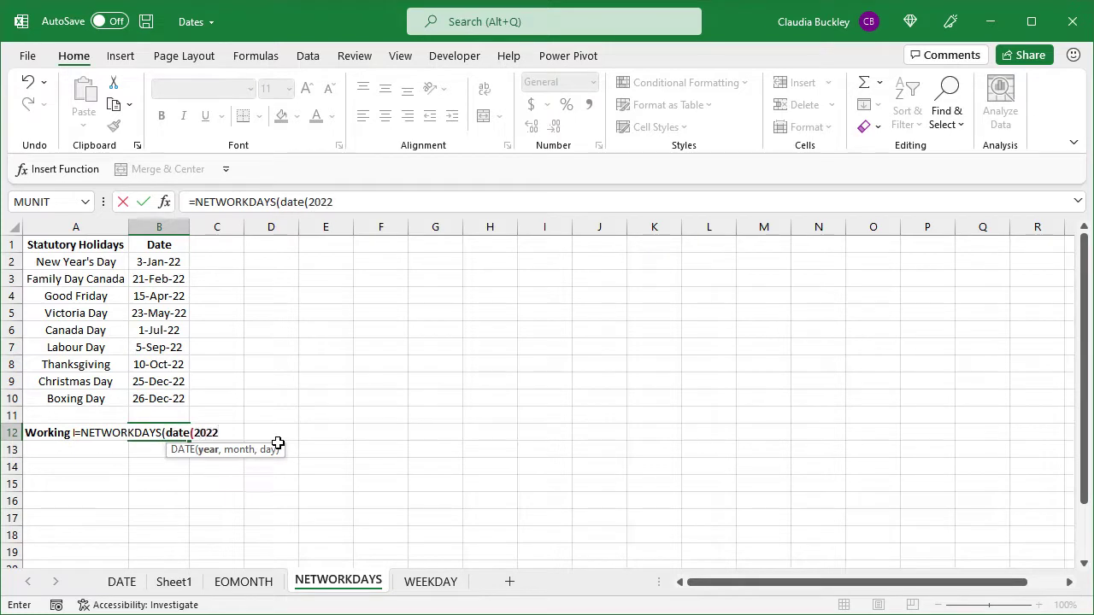
{"action": "type", "text": ","}
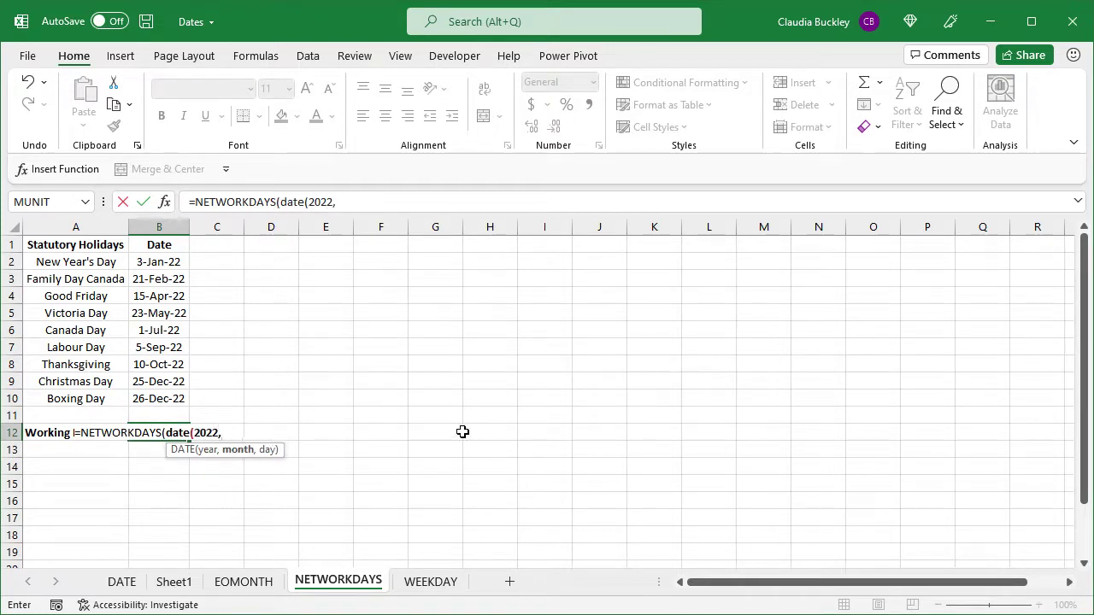
{"action": "type", "text": "1,1"}
{"action": "type", "text": ")"}
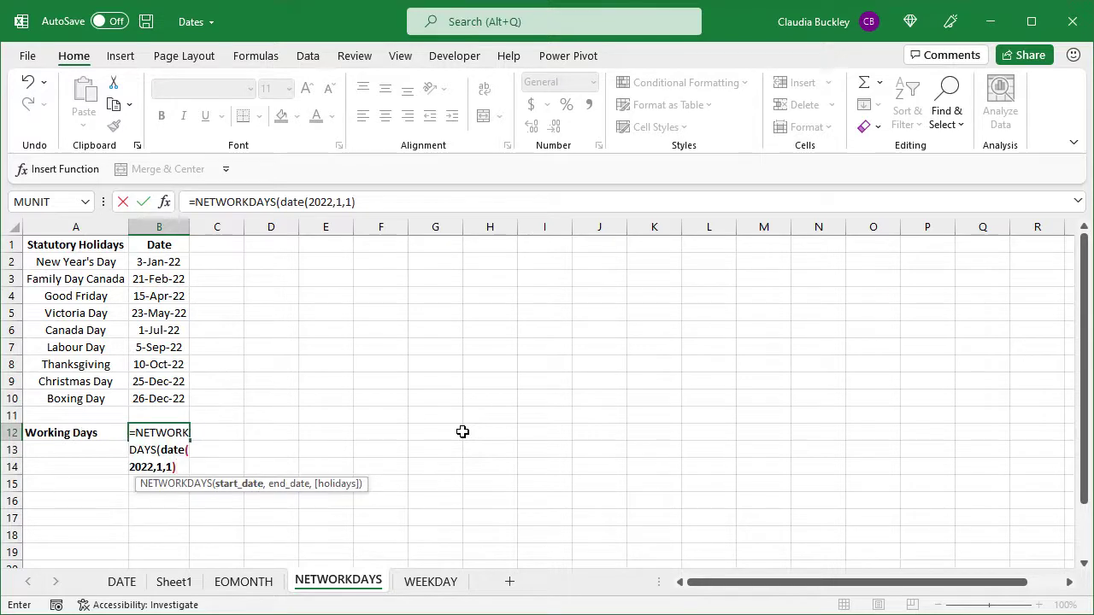
{"action": "type", "text": ","}
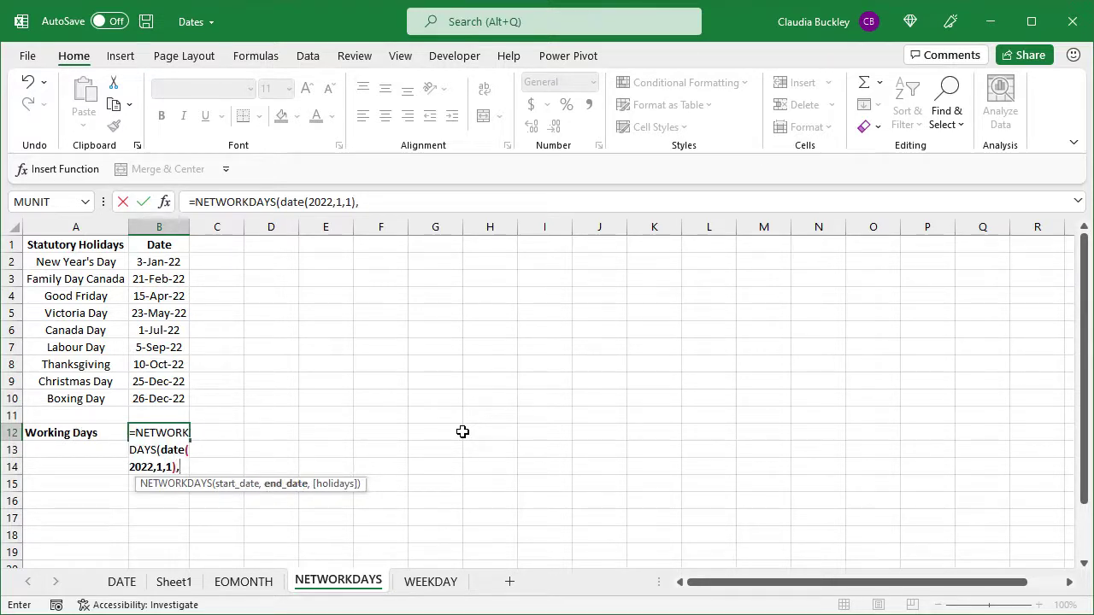
{"action": "type", "text": "d"}
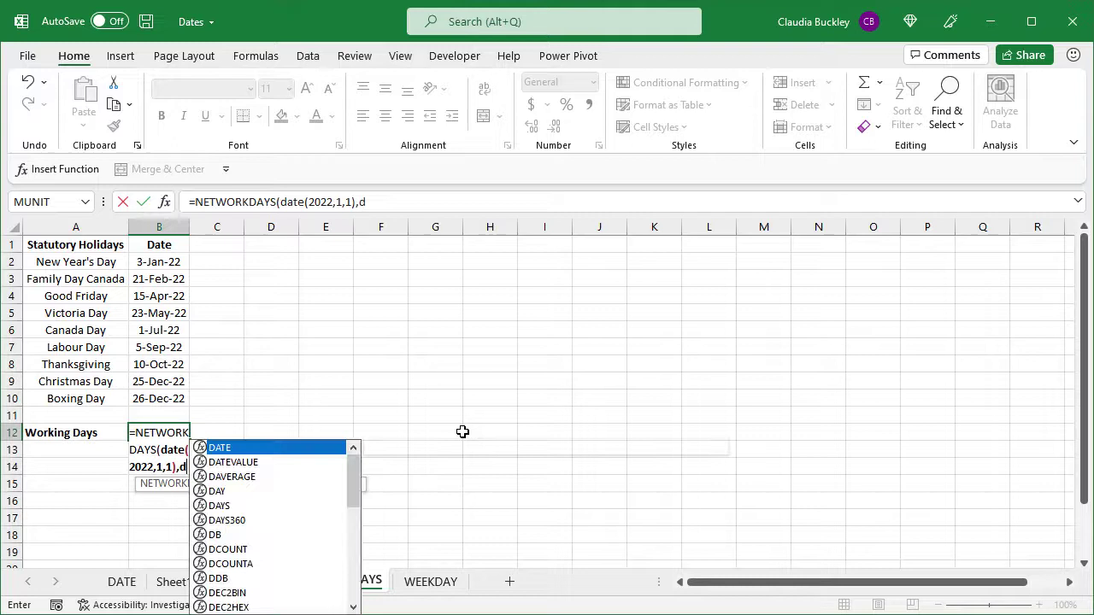
{"action": "type", "text": "ate"}
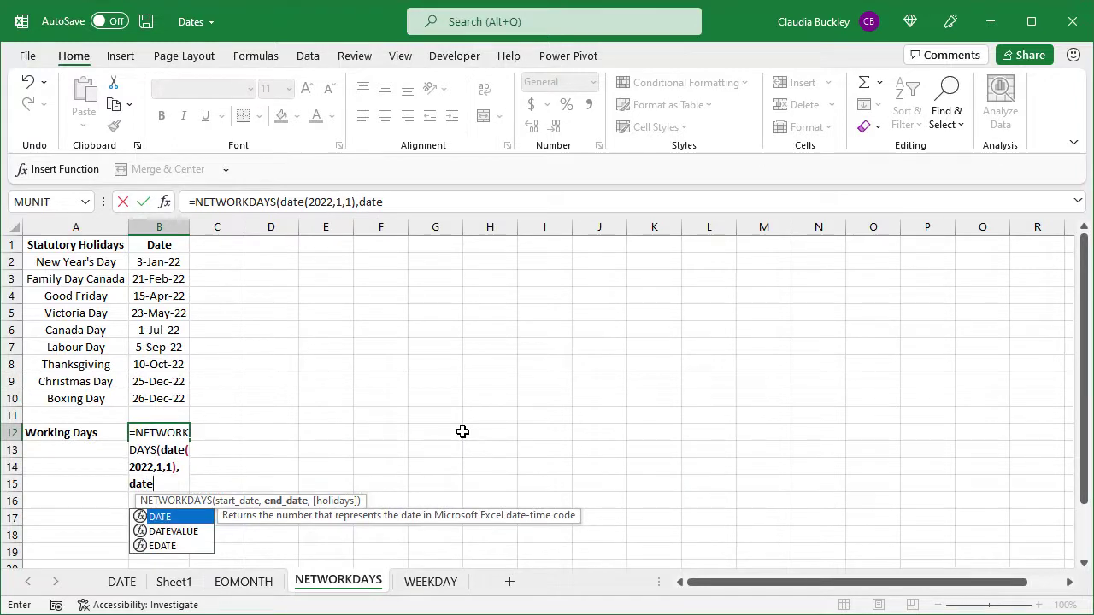
{"action": "type", "text": "(2"}
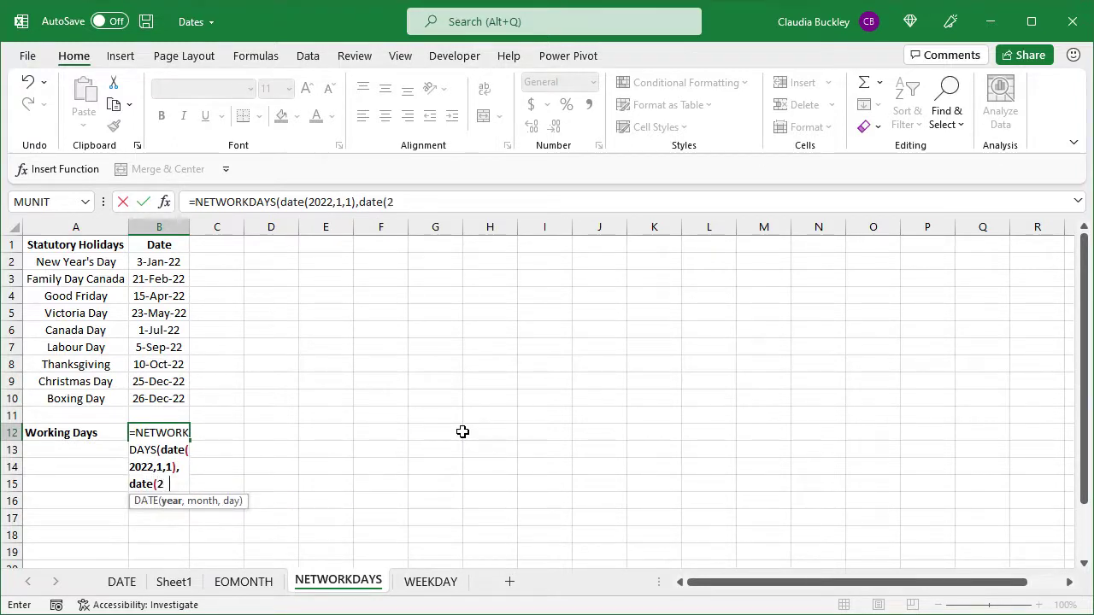
{"action": "type", "text": "022,"}
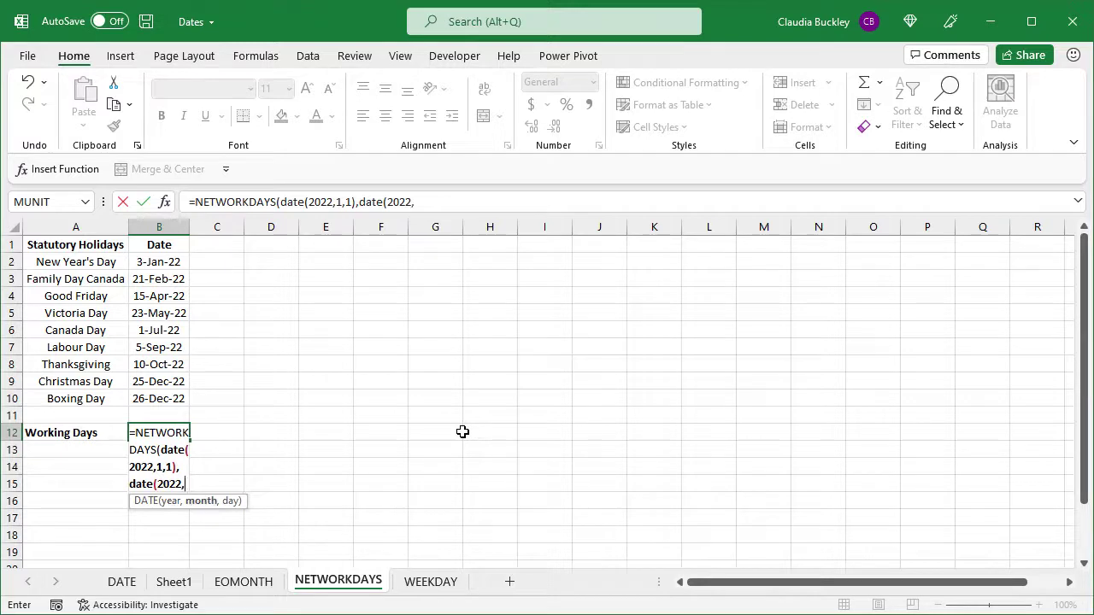
{"action": "type", "text": "12,3"}
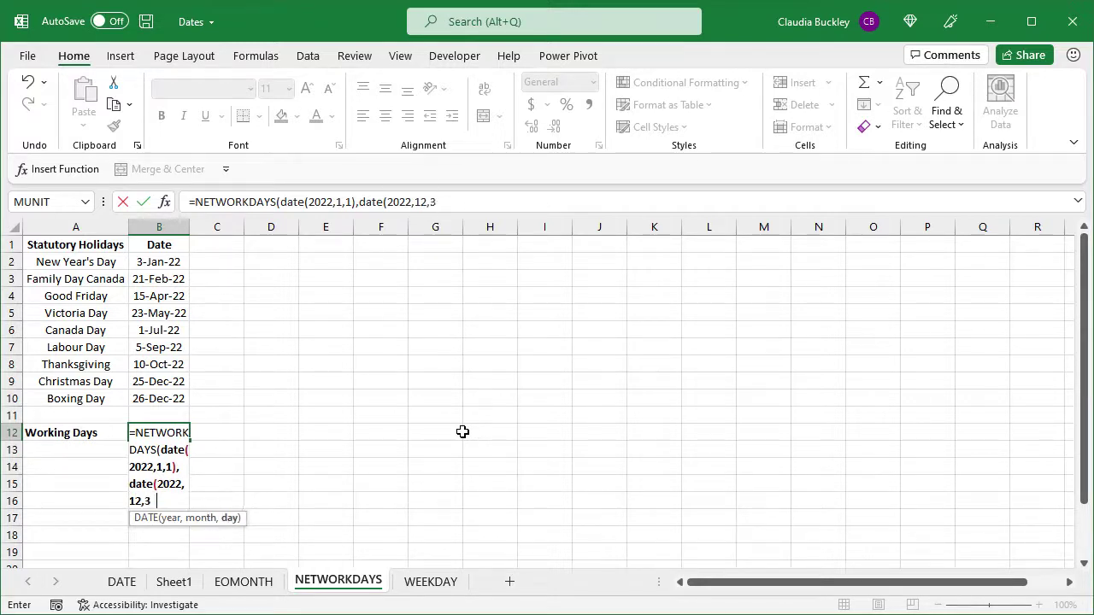
{"action": "type", "text": "1),"}
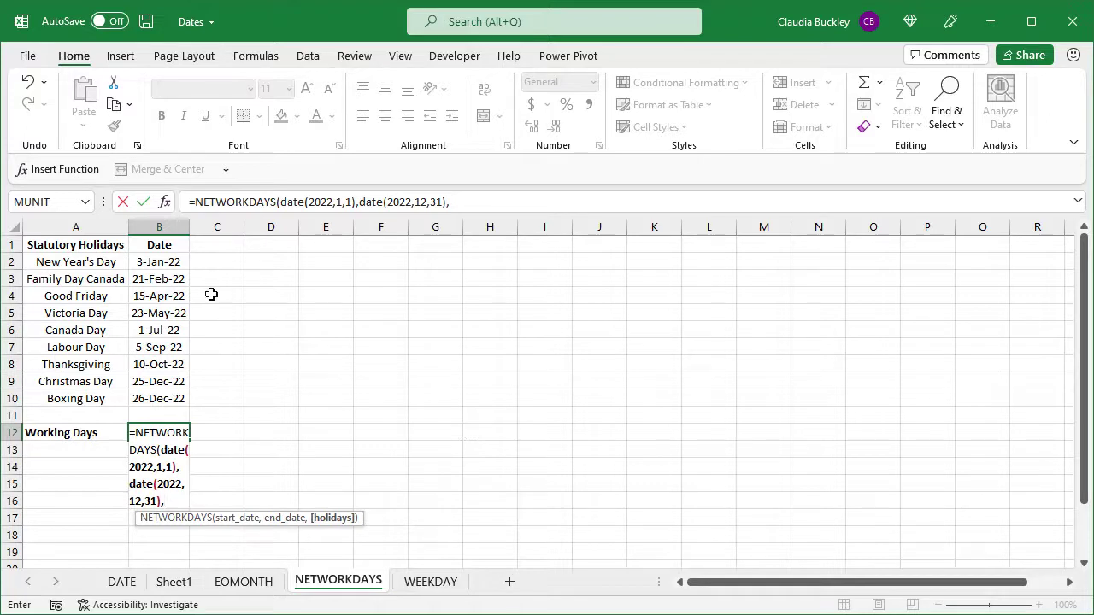
Finish the NETWORKDAYS formula with holidays B2:B10, giving 252 working days.
{"action": "left_click_drag", "start_coordinate": [174, 261], "coordinate": [178, 398]}
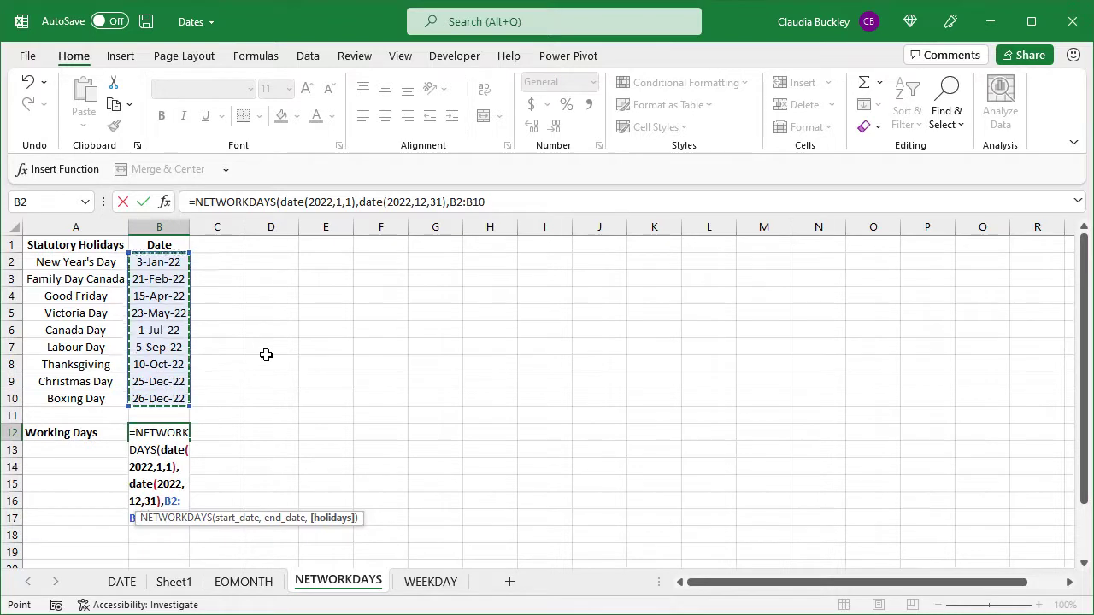
{"action": "type", "text": ")"}
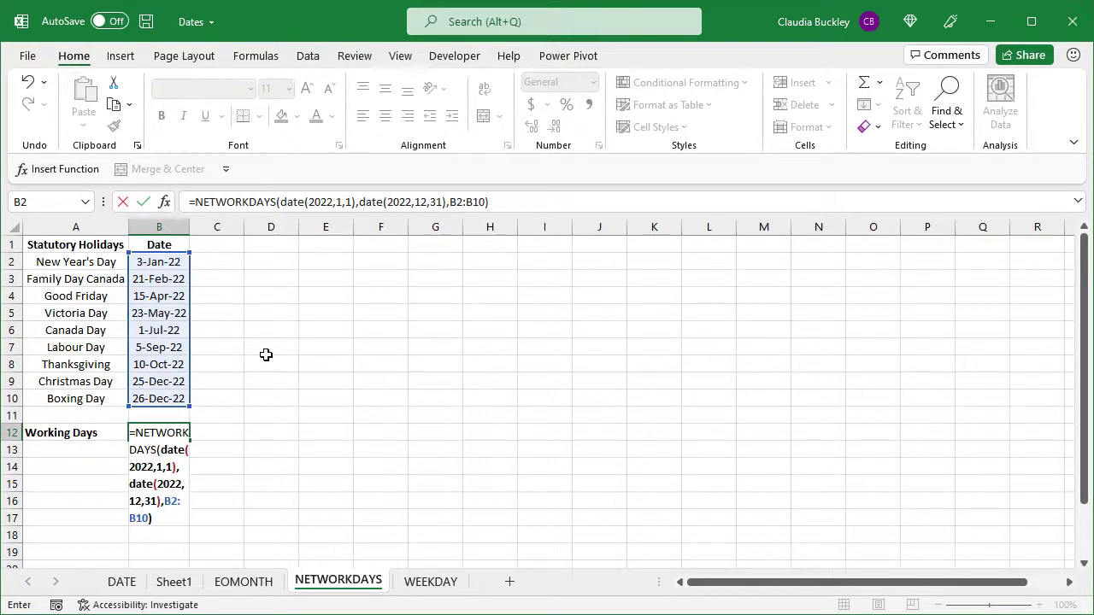
{"action": "key", "text": "Return"}
{"action": "key", "text": "Up"}
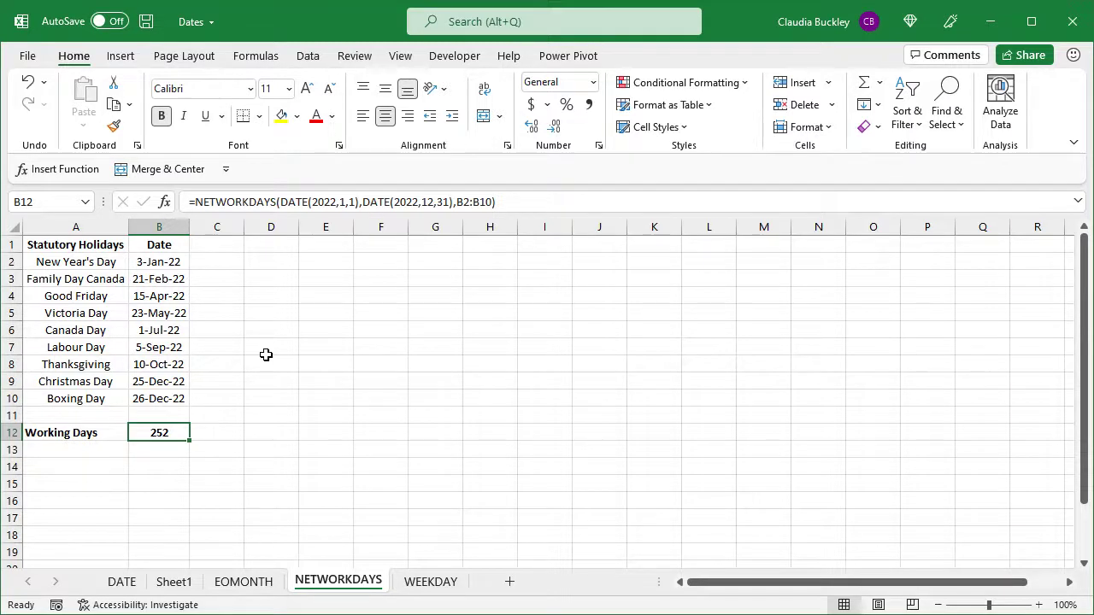
Look over the holiday dates in B2:B10 and reselect the B12 result.
{"action": "left_click_drag", "start_coordinate": [159, 262], "coordinate": [158, 398]}
{"action": "left_click", "coordinate": [176, 263]}
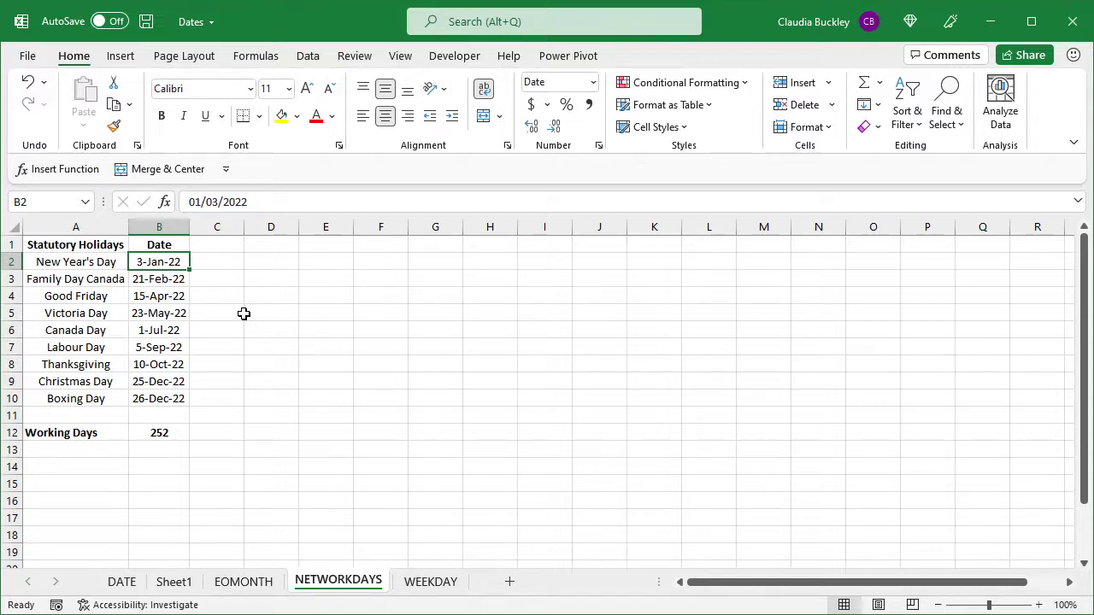
{"action": "left_click", "coordinate": [165, 430]}
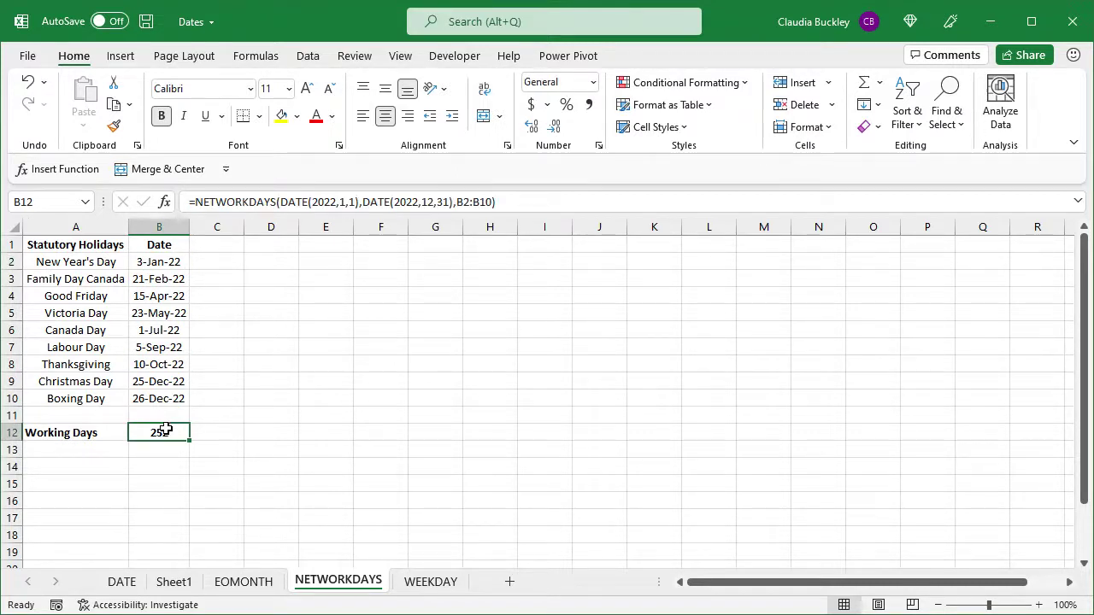
Change B12 to NETWORKDAYS.INTL with weekend code 11 (Sunday only) and holidays B2:B10, giving 305.
{"action": "left_click", "coordinate": [277, 203]}
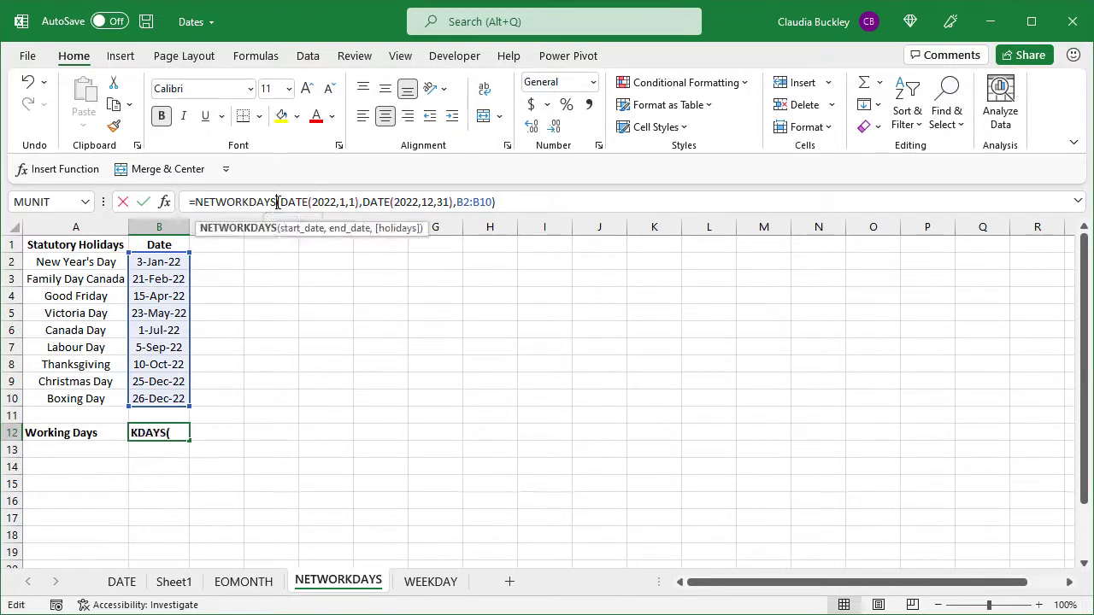
{"action": "type", "text": "."}
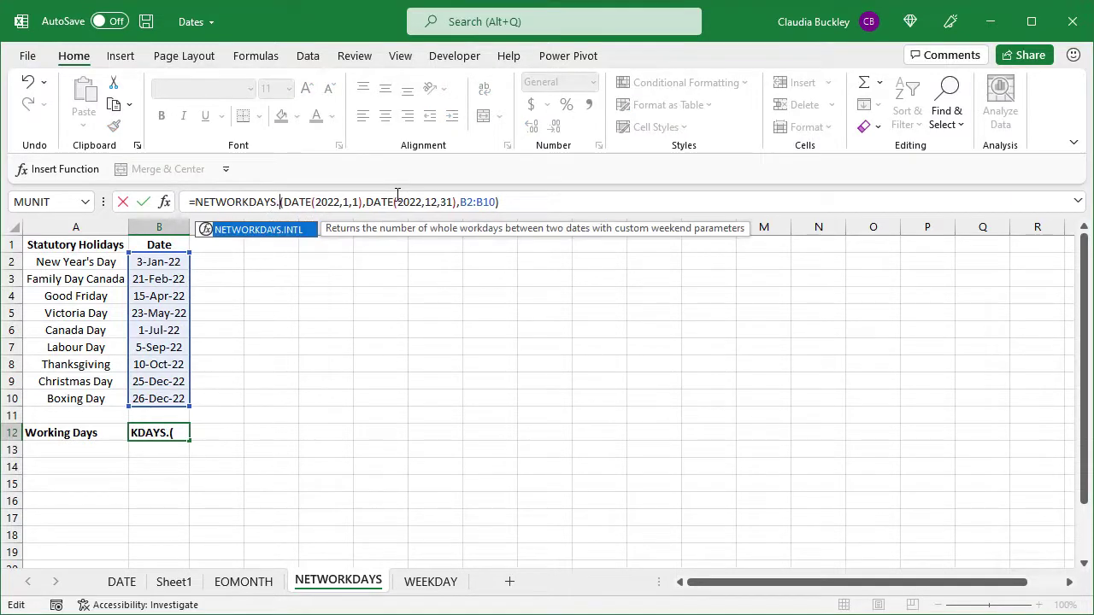
{"action": "type", "text": "intl"}
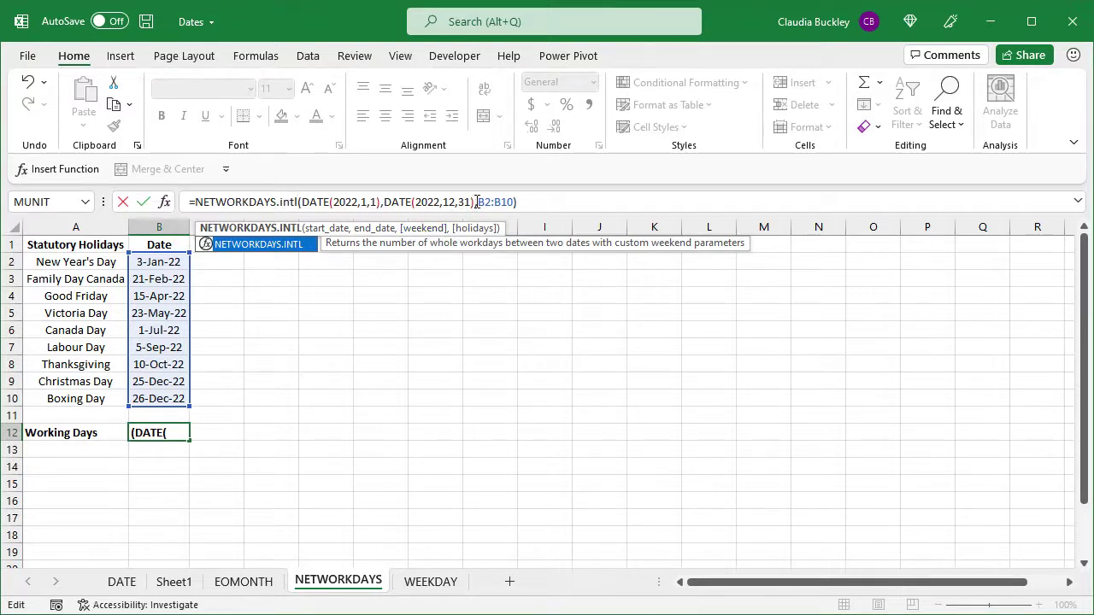
{"action": "left_click_drag", "start_coordinate": [476, 202], "coordinate": [515, 202]}
{"action": "key", "text": "BackSpace"}
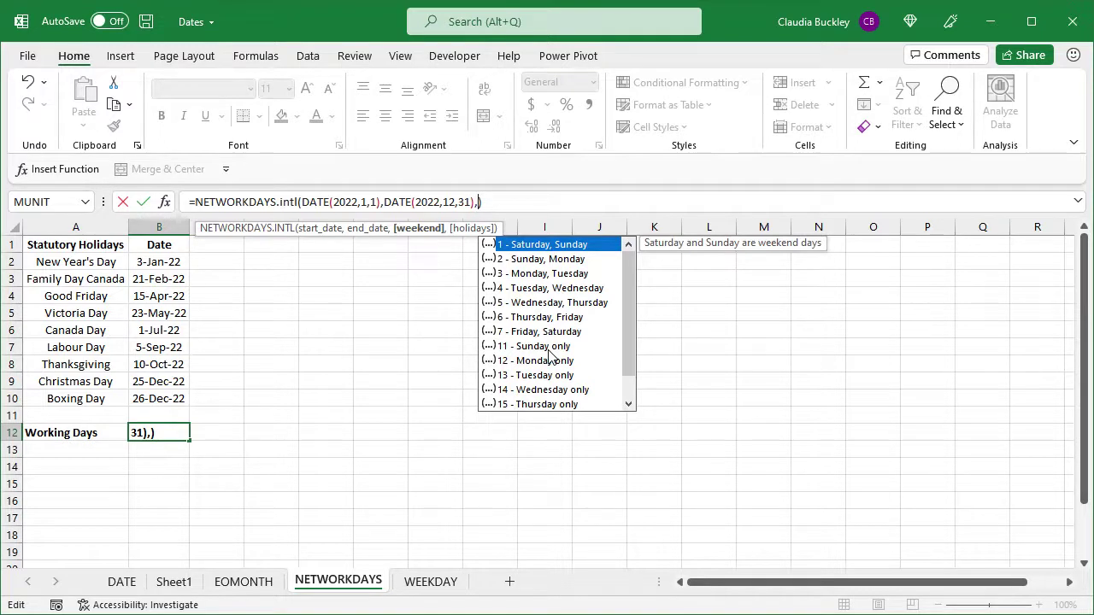
{"action": "left_click", "coordinate": [548, 348]}
{"action": "double_click", "coordinate": [549, 349]}
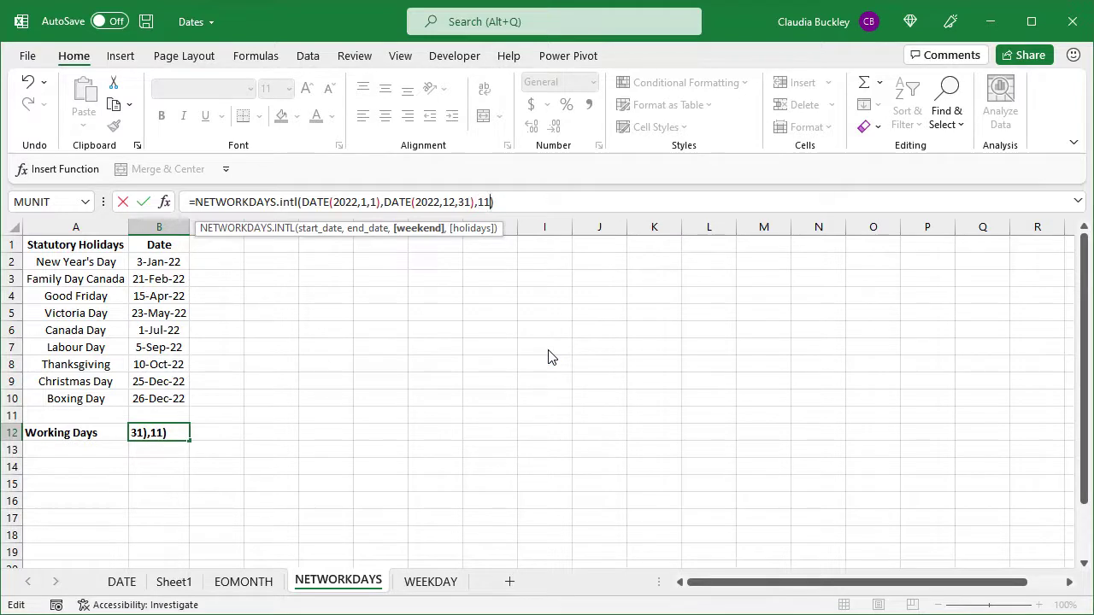
{"action": "type", "text": ","}
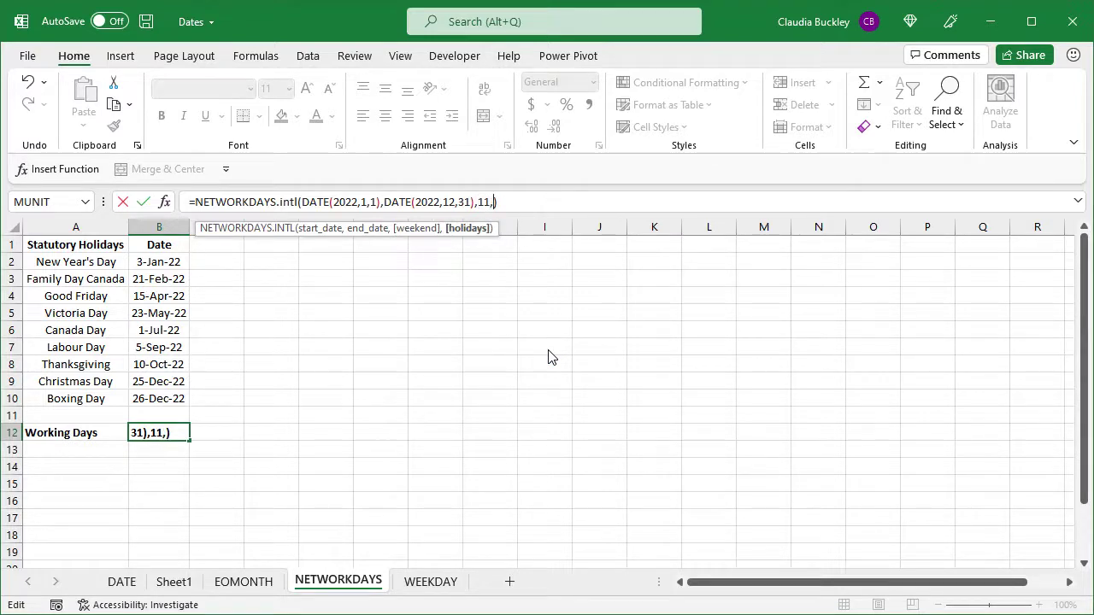
{"action": "left_click_drag", "start_coordinate": [157, 263], "coordinate": [159, 403]}
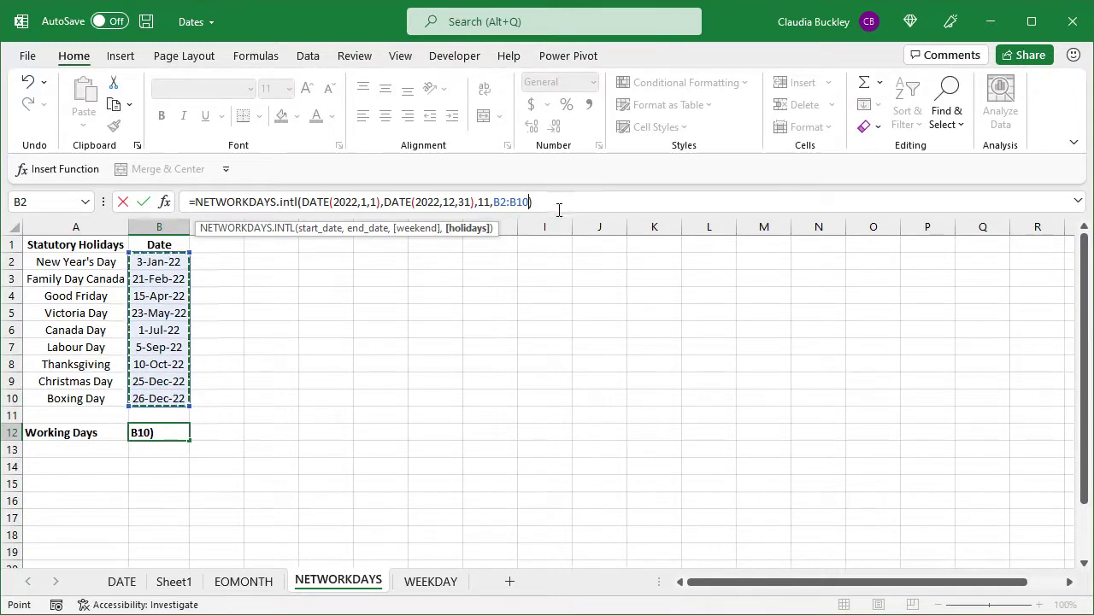
{"action": "key", "text": "Return"}
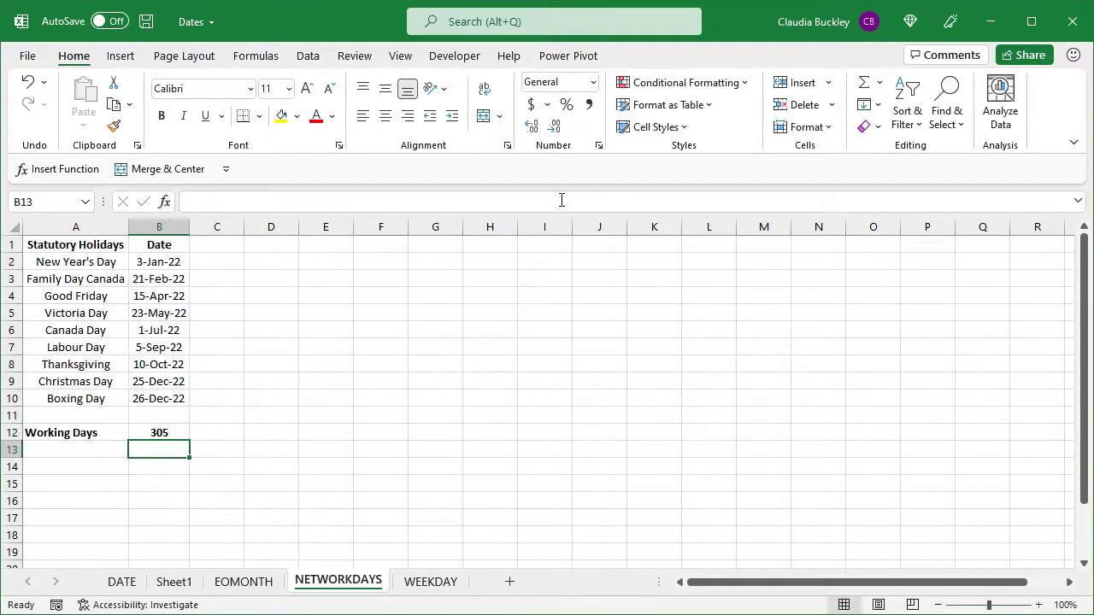
{"action": "key", "text": "Up"}
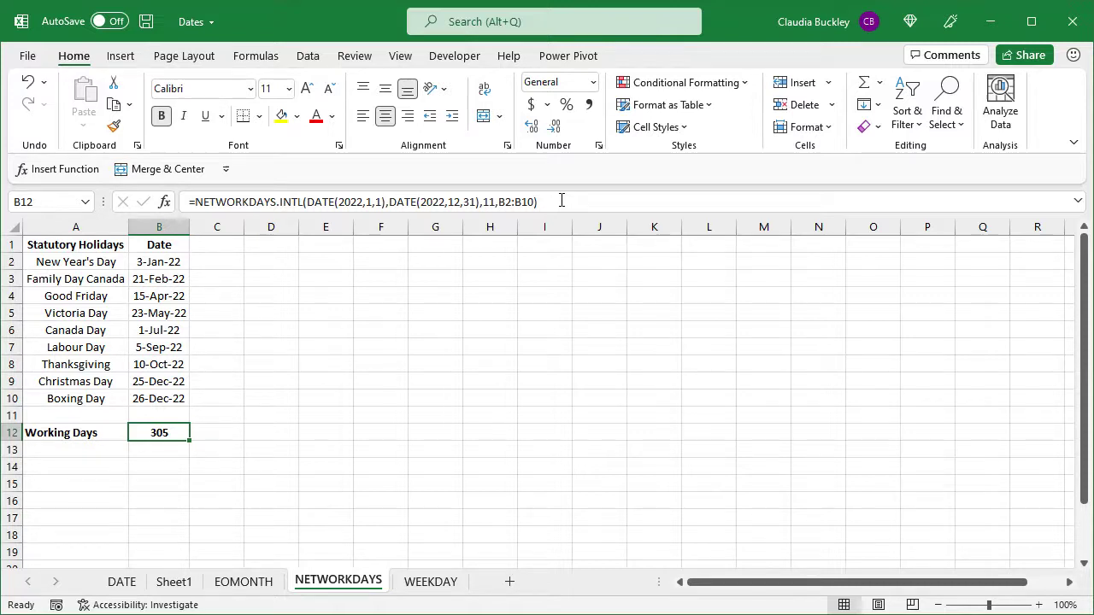
On the WEEKDAY sheet, begin =WEEKDAY(TODAY(), in A1.
{"action": "left_click", "coordinate": [437, 584]}
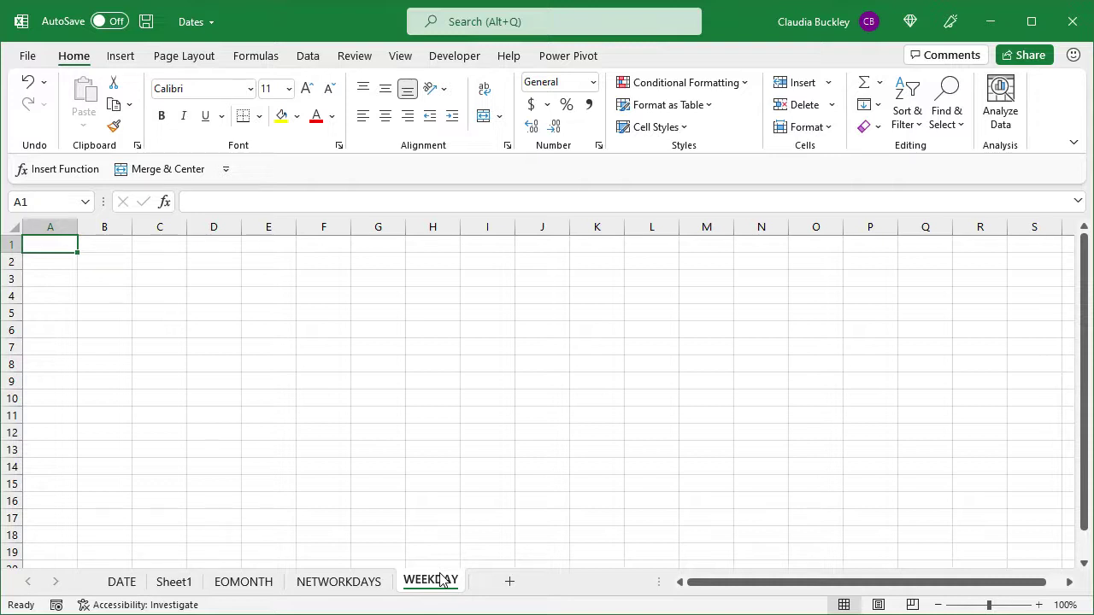
{"action": "type", "text": "=we"}
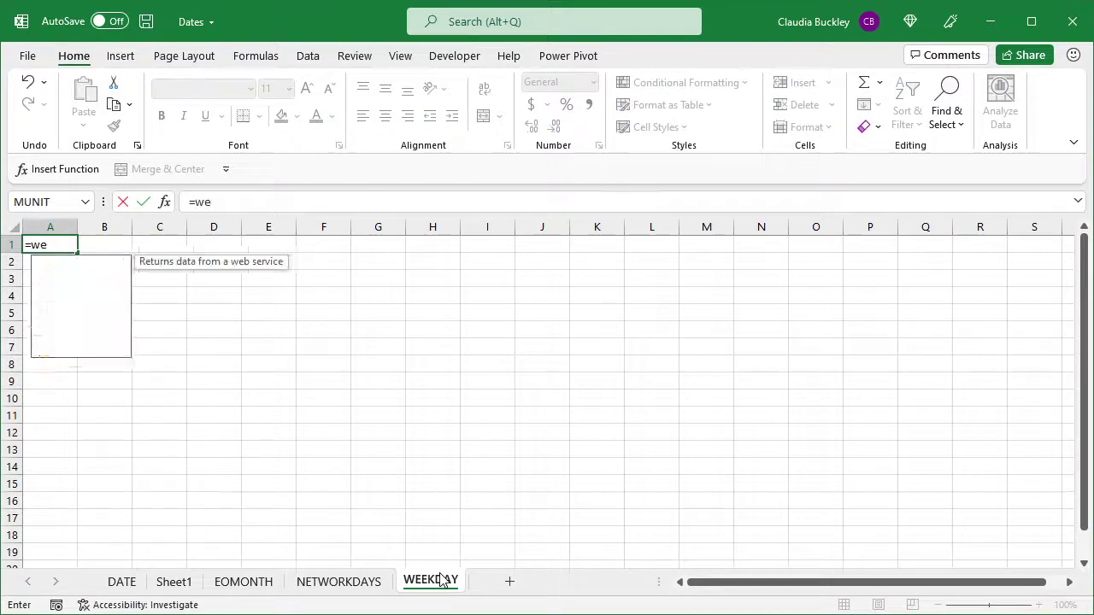
{"action": "type", "text": "e"}
{"action": "key", "text": "Tab"}
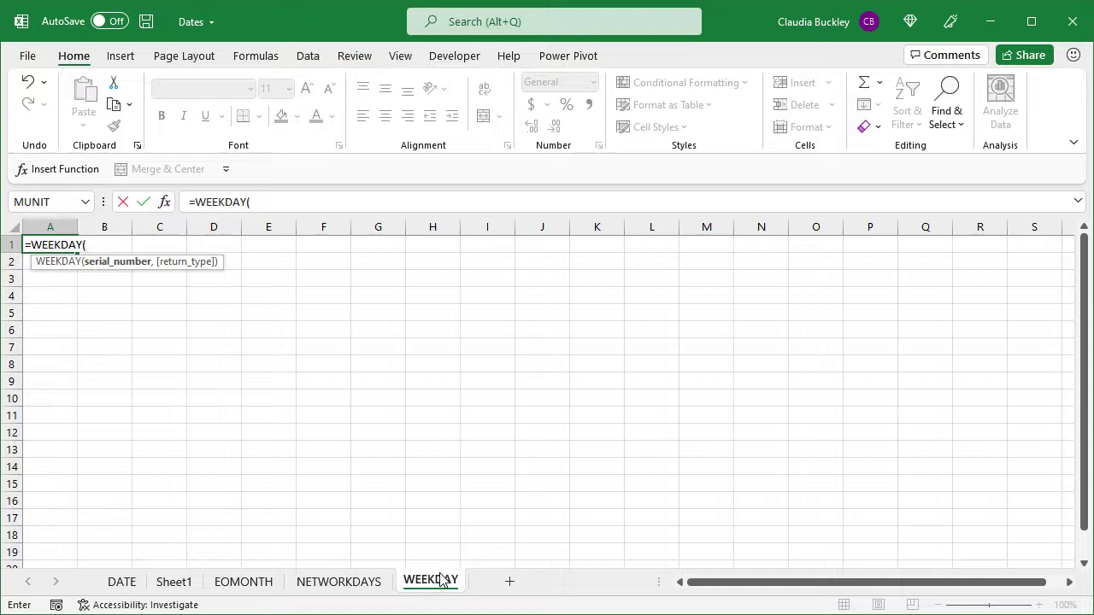
{"action": "type", "text": "to"}
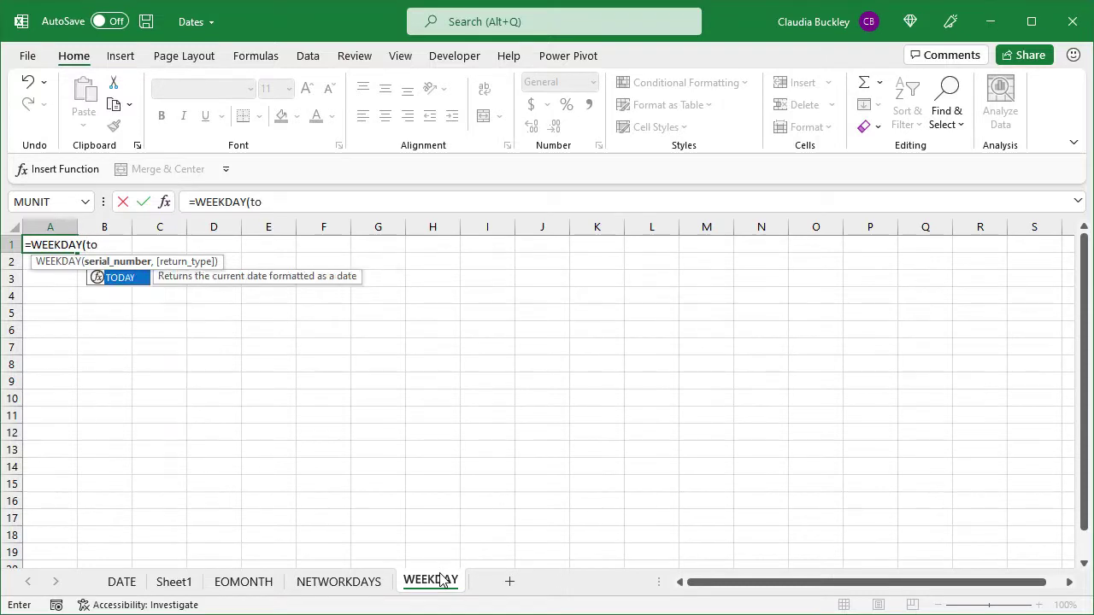
{"action": "type", "text": "day"}
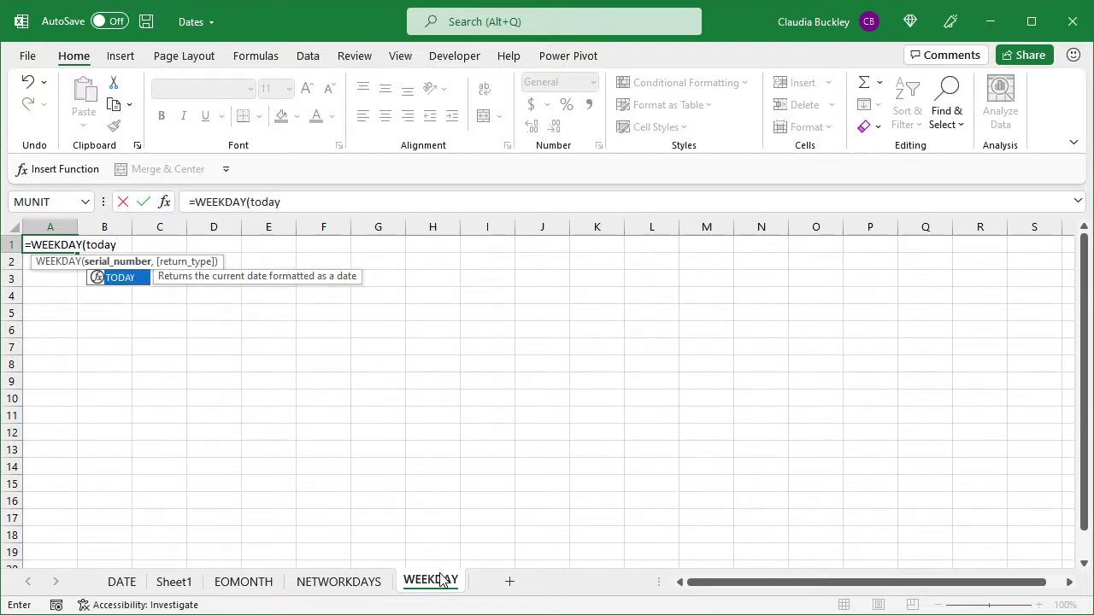
{"action": "type", "text": "(),"}
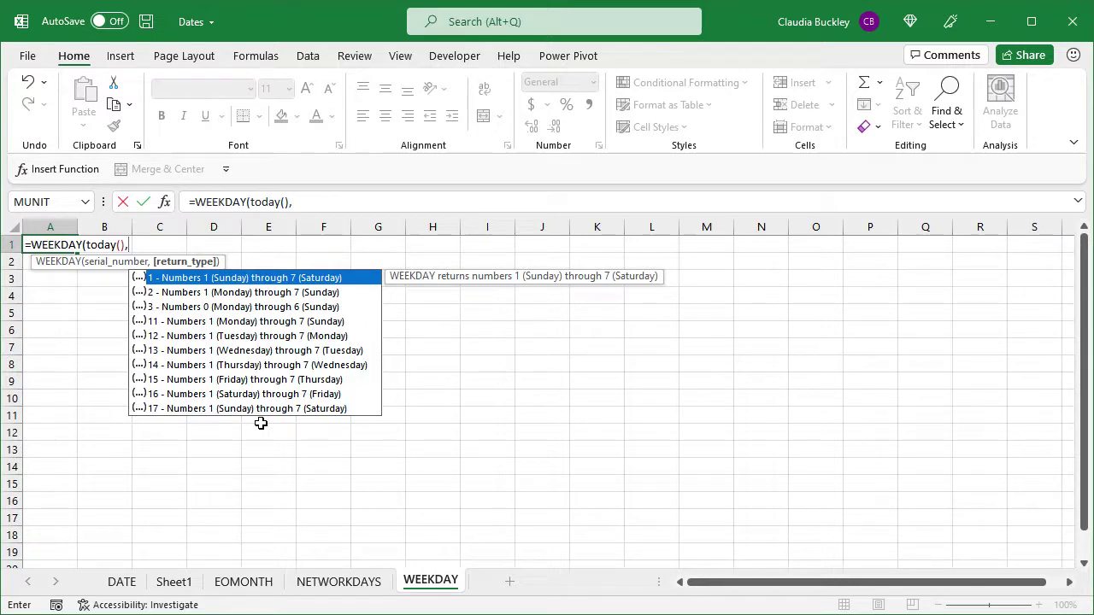
Complete A1 as =WEEKDAY(TODAY()), which shows 6.
{"action": "key", "text": "BackSpace"}
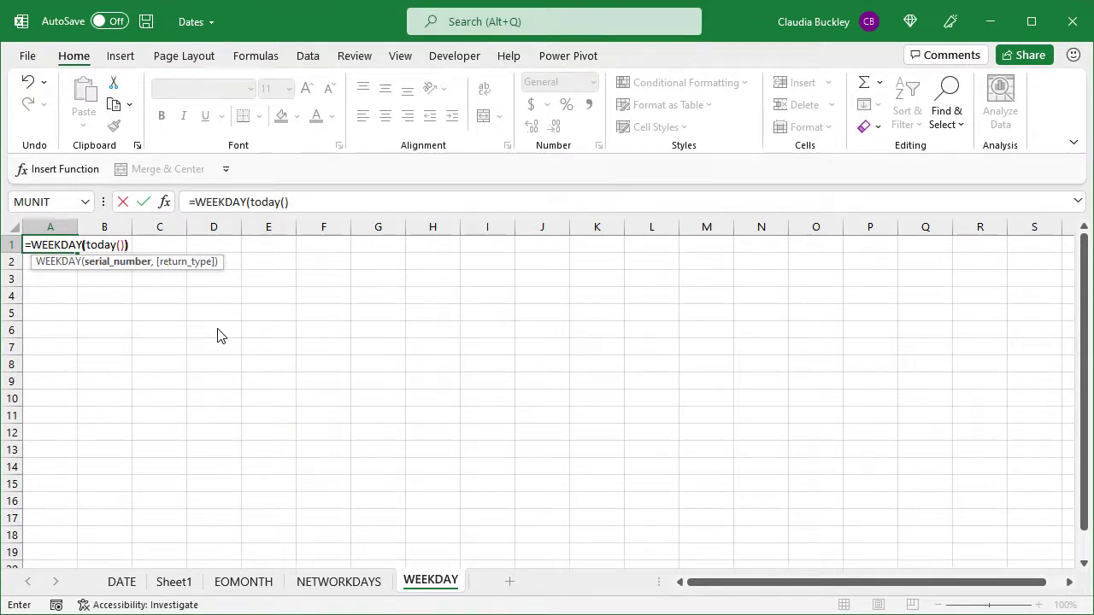
{"action": "type", "text": ")"}
{"action": "key", "text": "Return"}
{"action": "key", "text": "Up"}
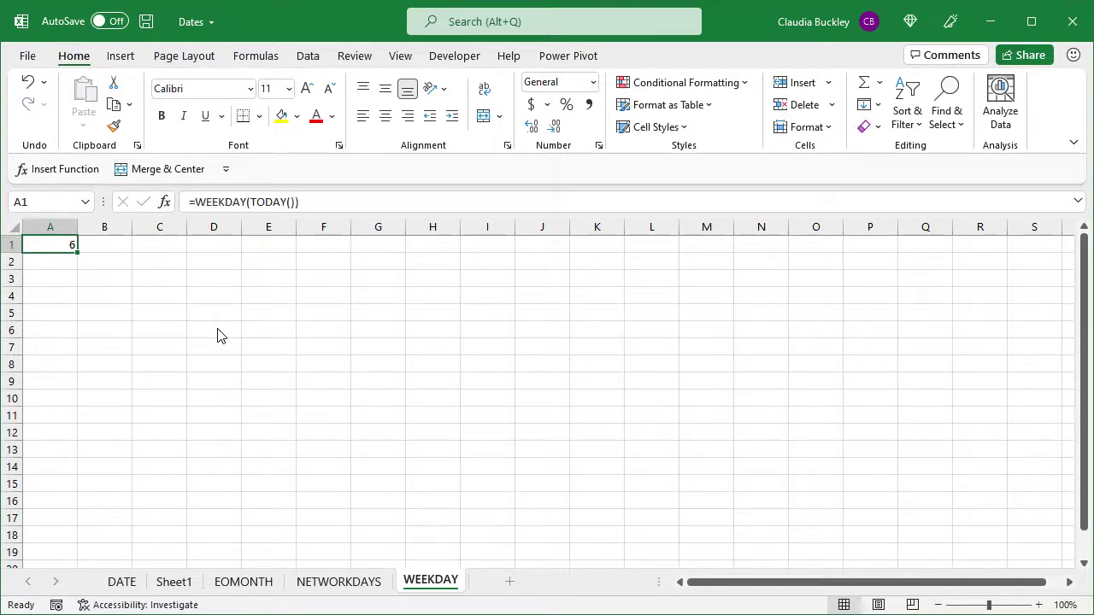
Try return_type 11 (Monday-first) in the WEEKDAY formula, then undo the change.
{"action": "left_click", "coordinate": [293, 202]}
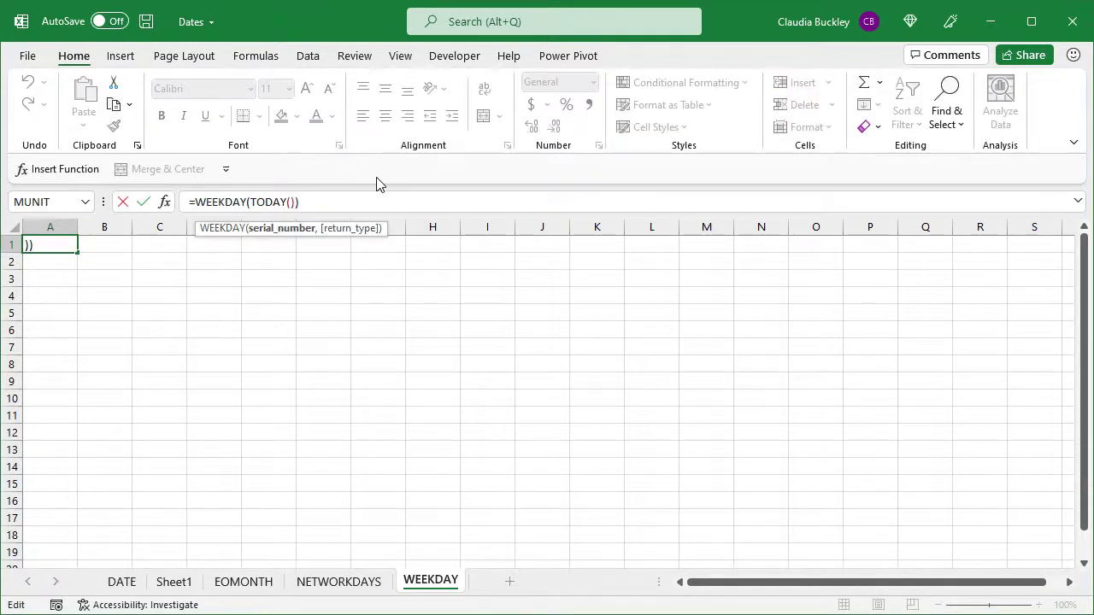
{"action": "type", "text": ","}
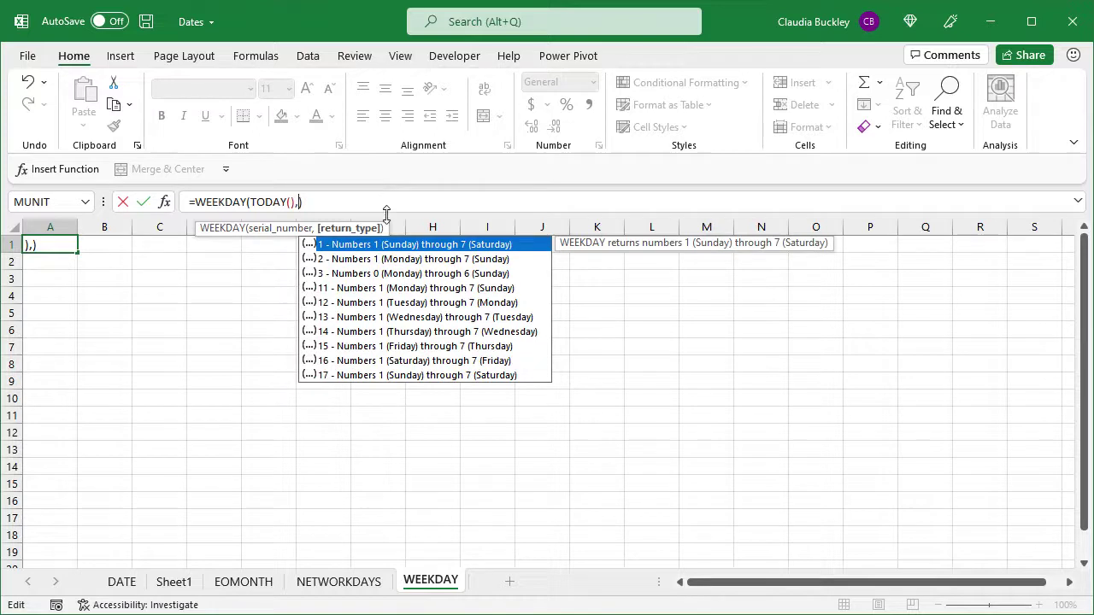
{"action": "double_click", "coordinate": [392, 288]}
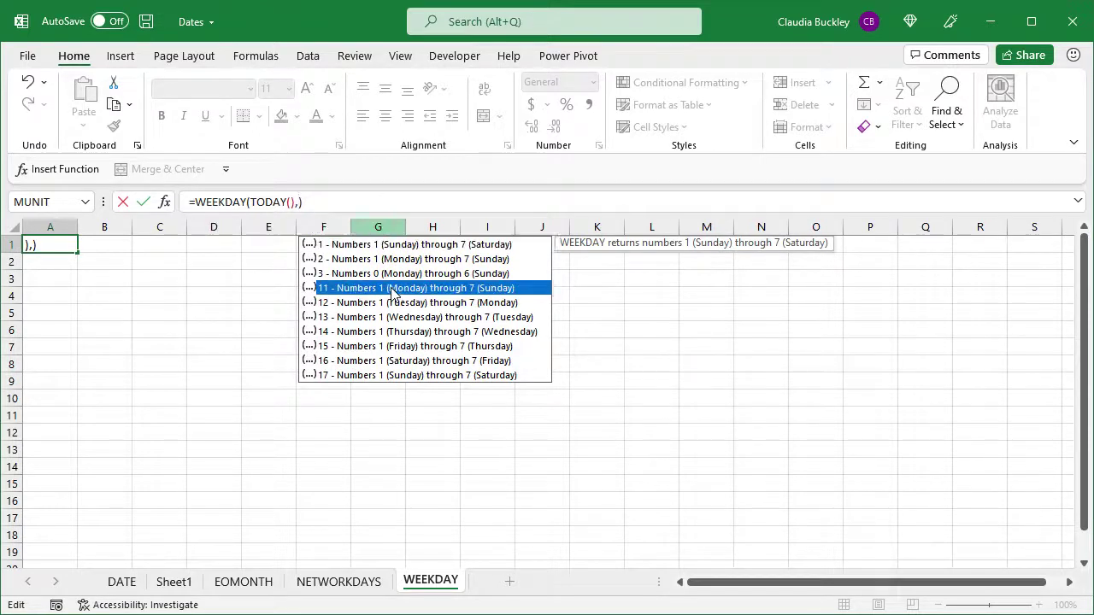
{"action": "key", "text": "Return"}
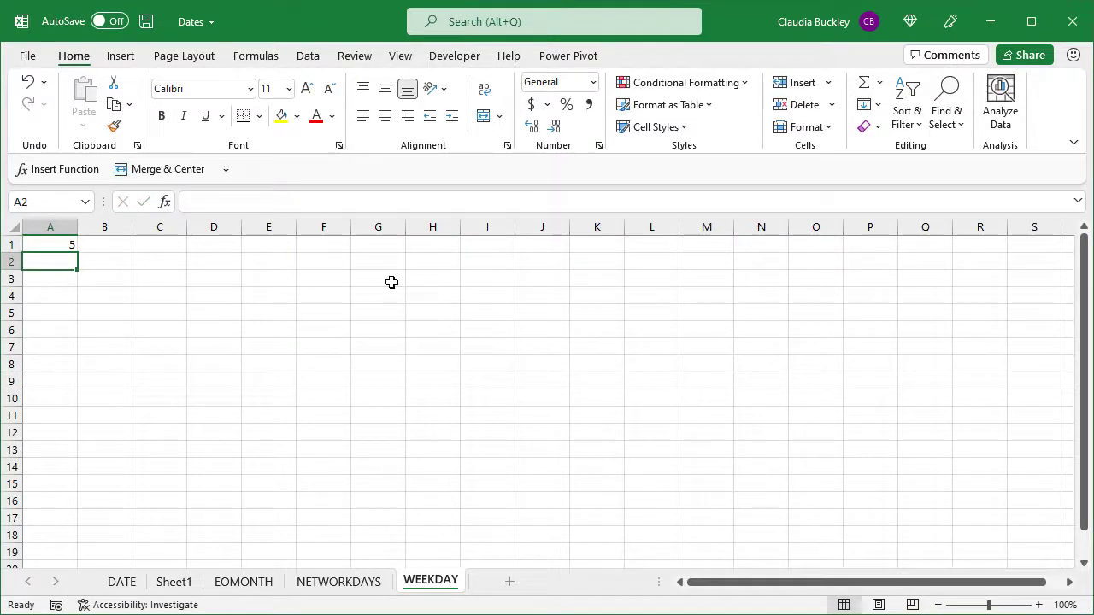
{"action": "key", "text": "Up"}
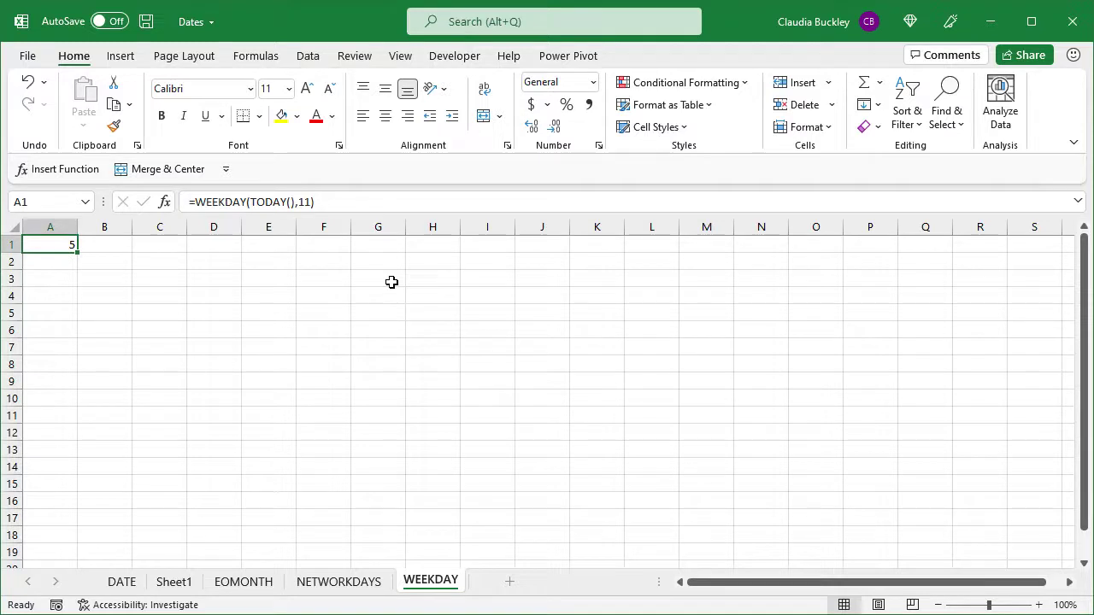
{"action": "key", "text": "ctrl+z"}
Wrap the weekday as =TEXT(WEEKDAY(TODAY()),"ddd") to show a short day name.
{"action": "left_click", "coordinate": [196, 202]}
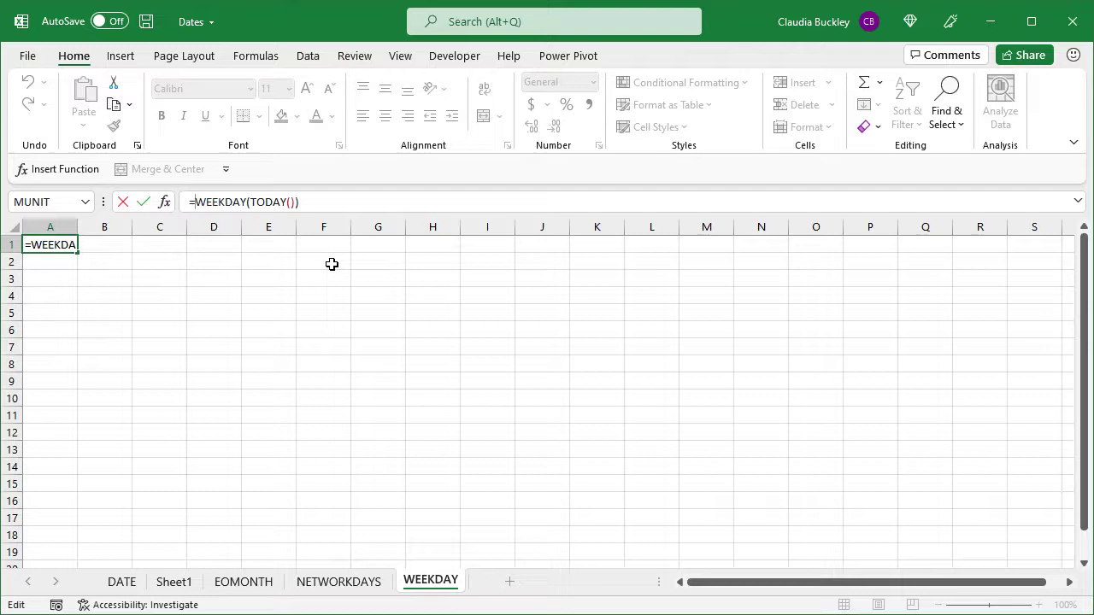
{"action": "type", "text": "t"}
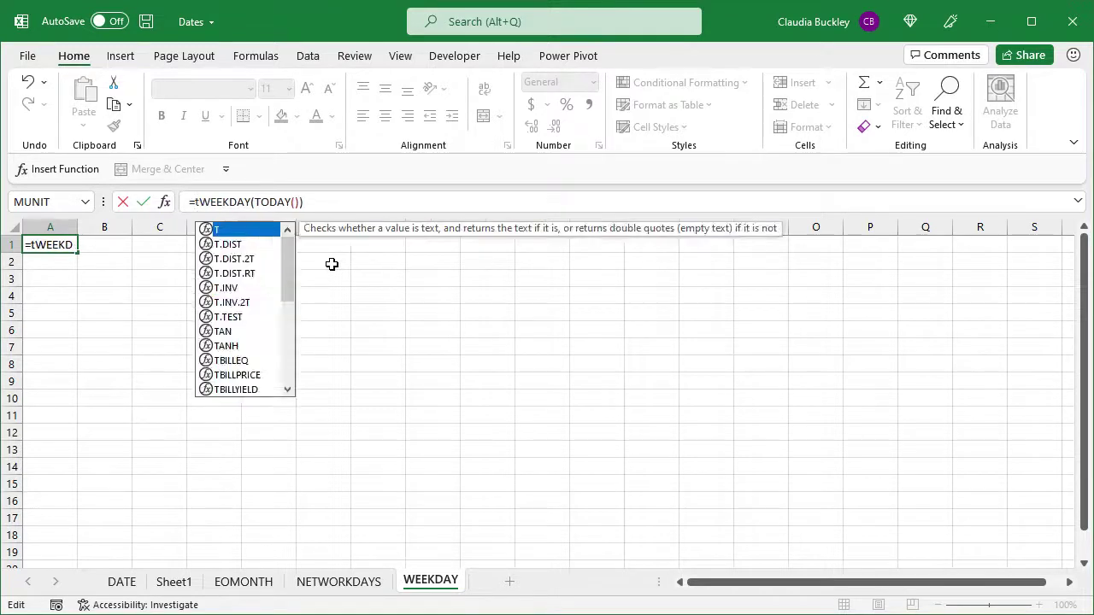
{"action": "type", "text": "ext("}
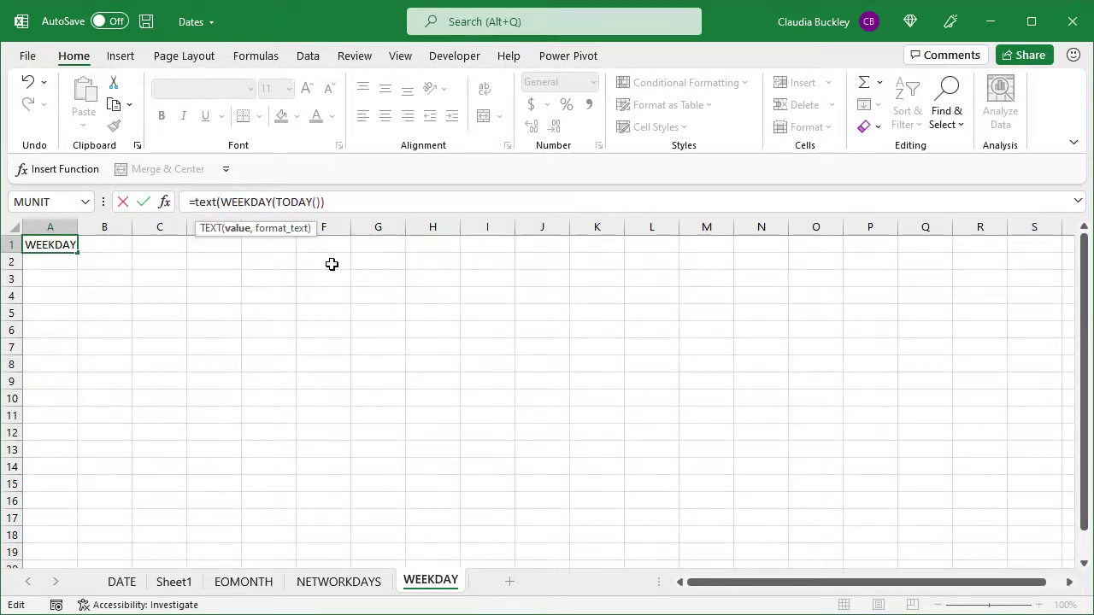
{"action": "left_click", "coordinate": [326, 203]}
{"action": "type", "text": "),"}
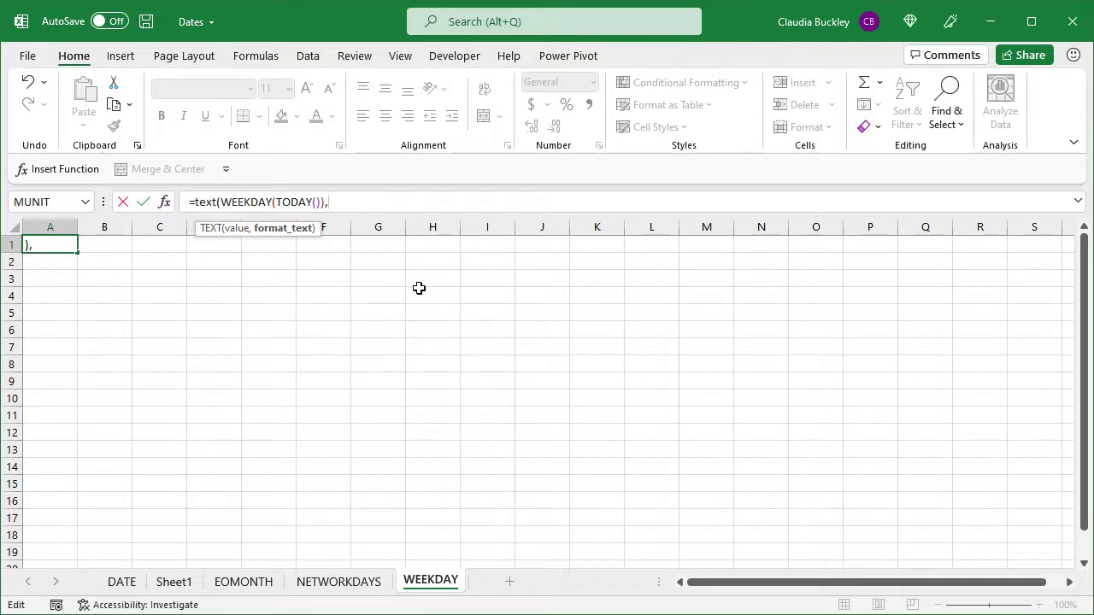
{"action": "type", "text": "\""}
{"action": "type", "text": "d"}
{"action": "type", "text": "dd\""}
{"action": "type", "text": ")"}
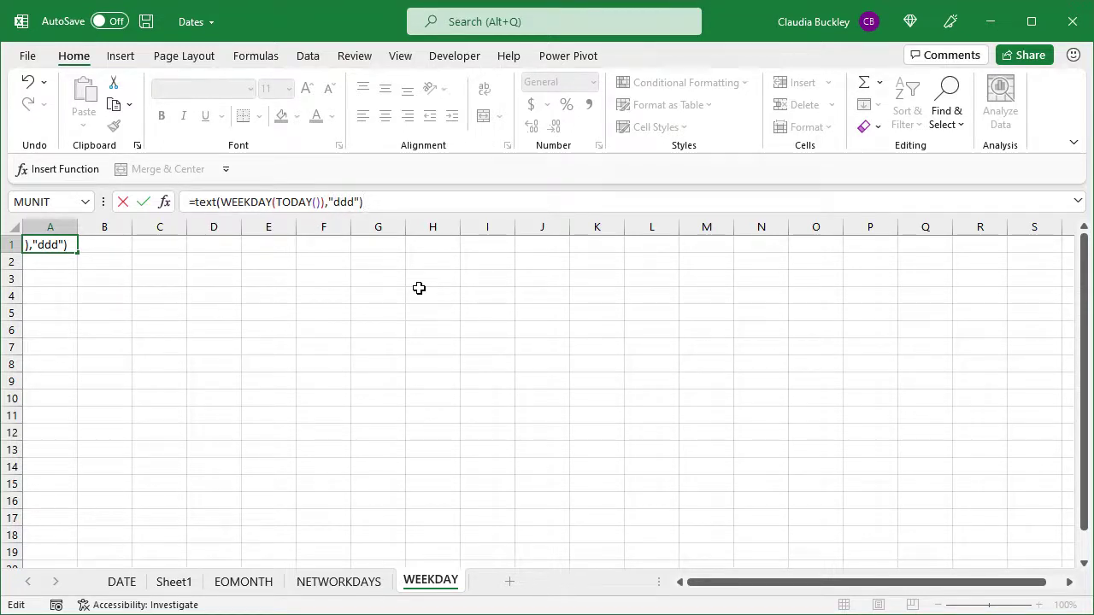
{"action": "key", "text": "Up"}
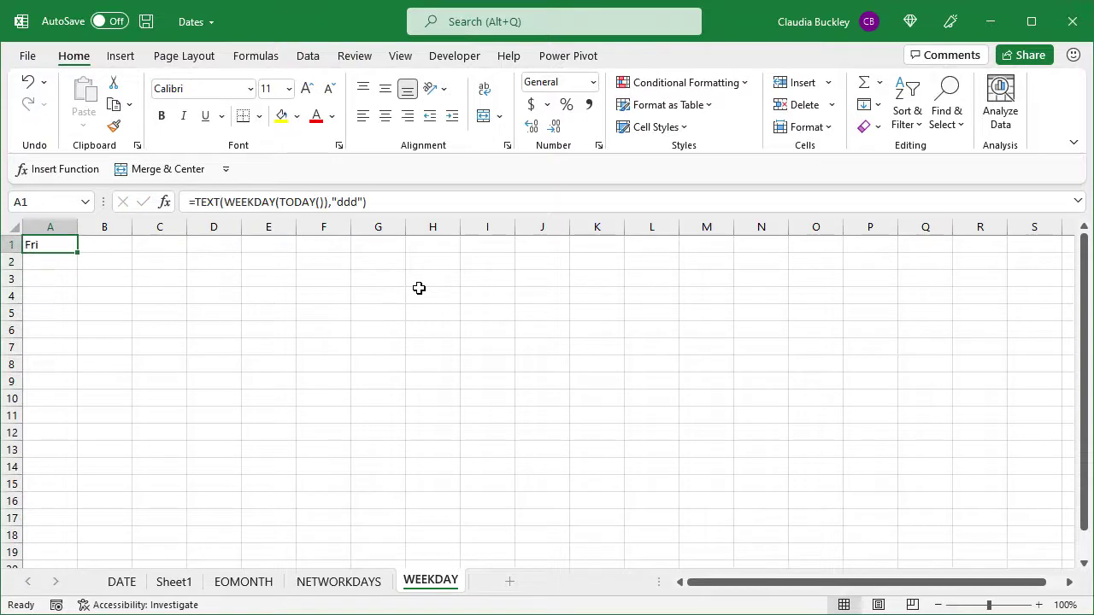
Change the format code to "dddd" so A1 shows the full day name, Friday.
{"action": "left_click", "coordinate": [357, 201]}
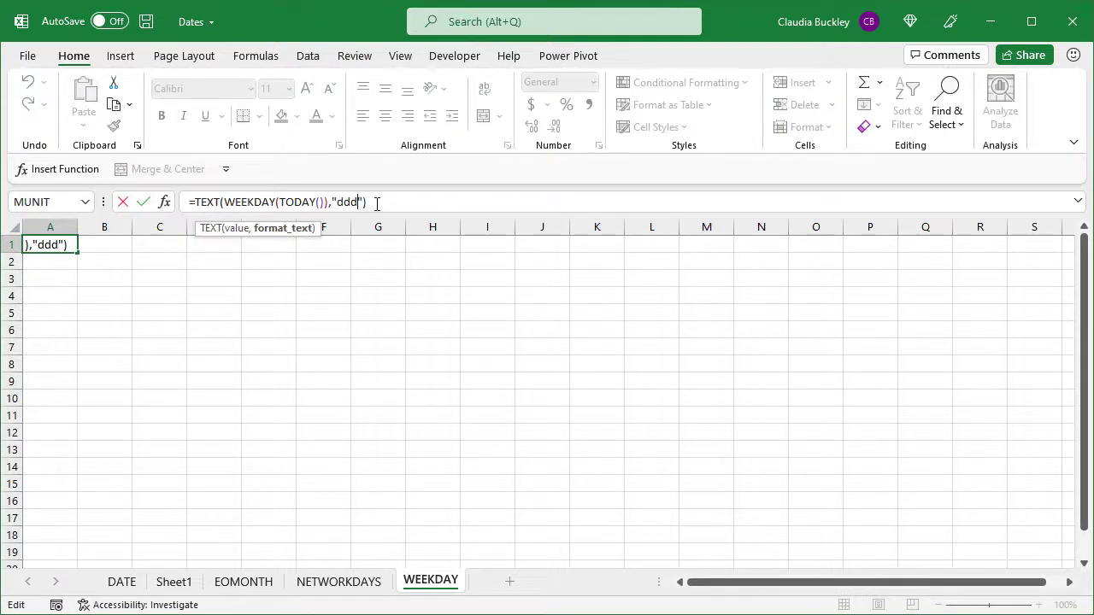
{"action": "type", "text": "d"}
{"action": "key", "text": "Return"}
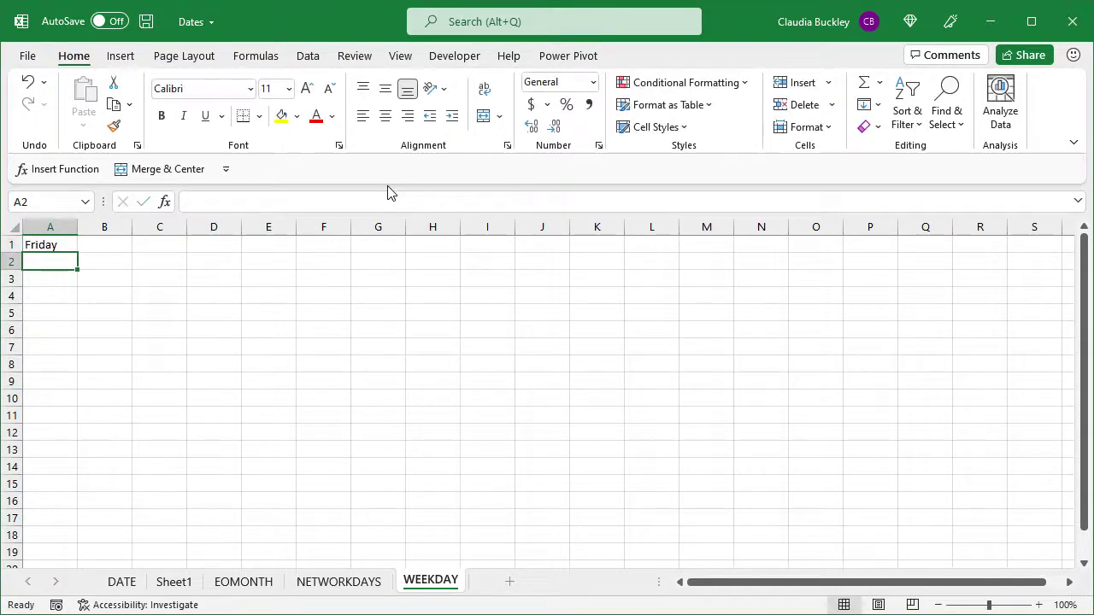
{"action": "key", "text": "Up"}
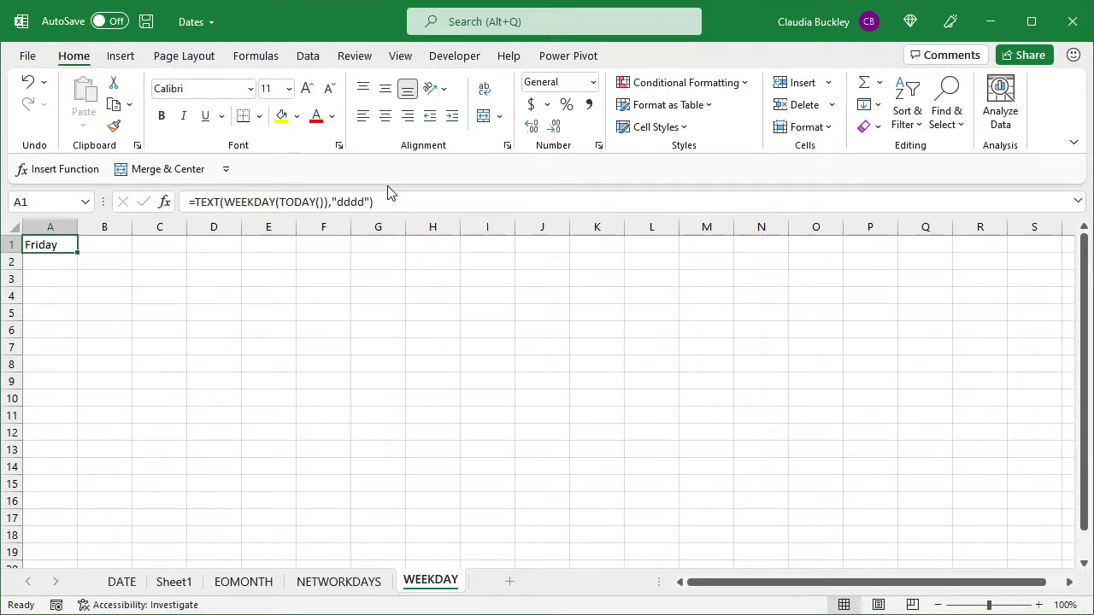
Add return_type 11 to WEEKDAY inside the TEXT formula, so A1 shows Thursday.
{"action": "left_click", "coordinate": [326, 202]}
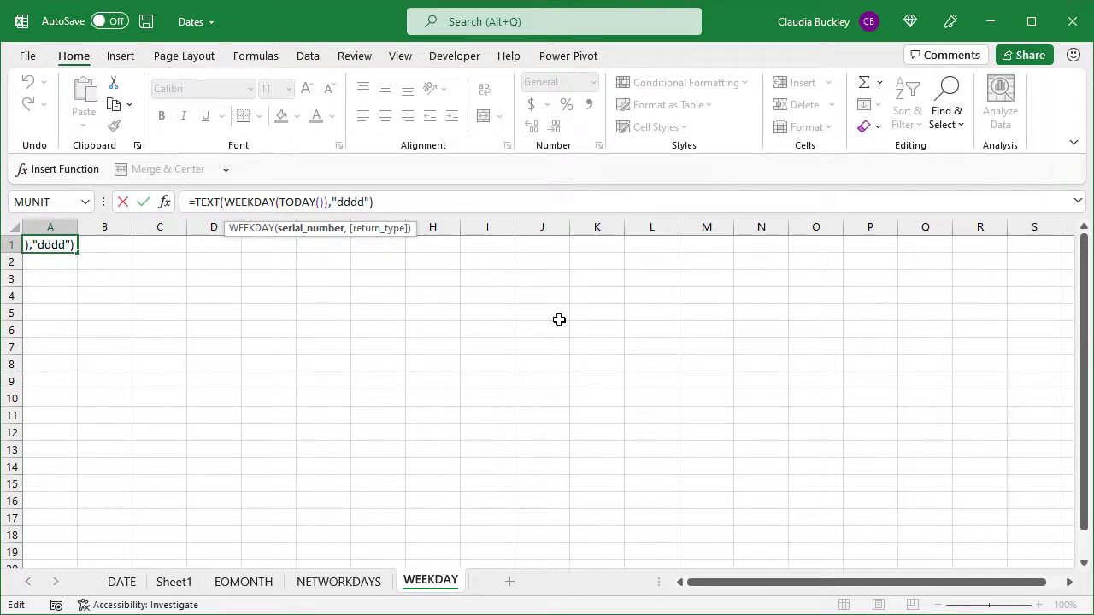
{"action": "type", "text": ","}
{"action": "type", "text": "11"}
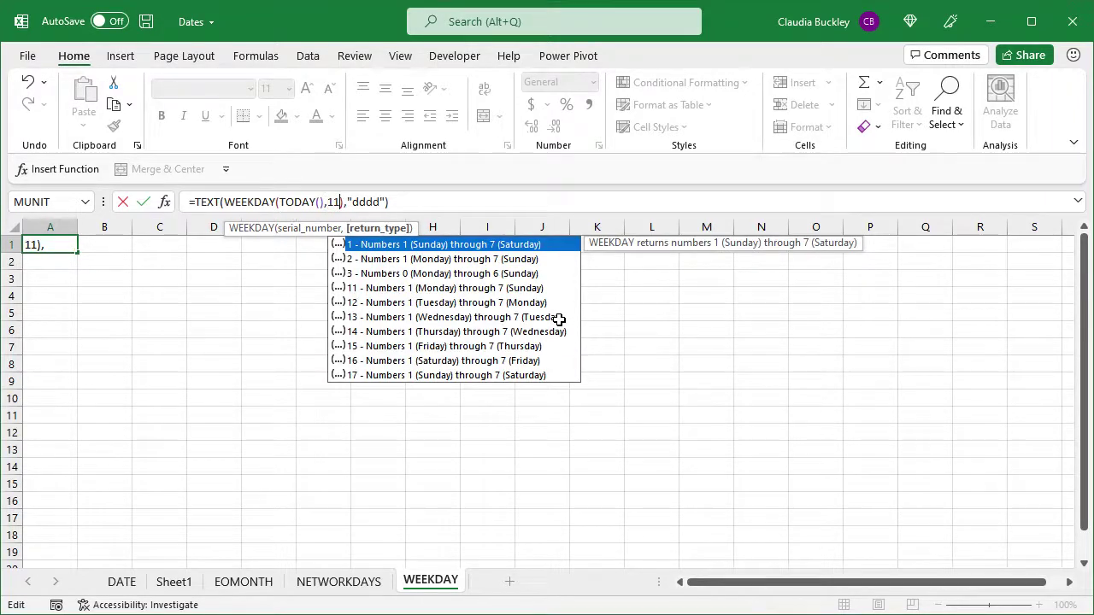
{"action": "key", "text": "Return"}
{"action": "key", "text": "Up"}
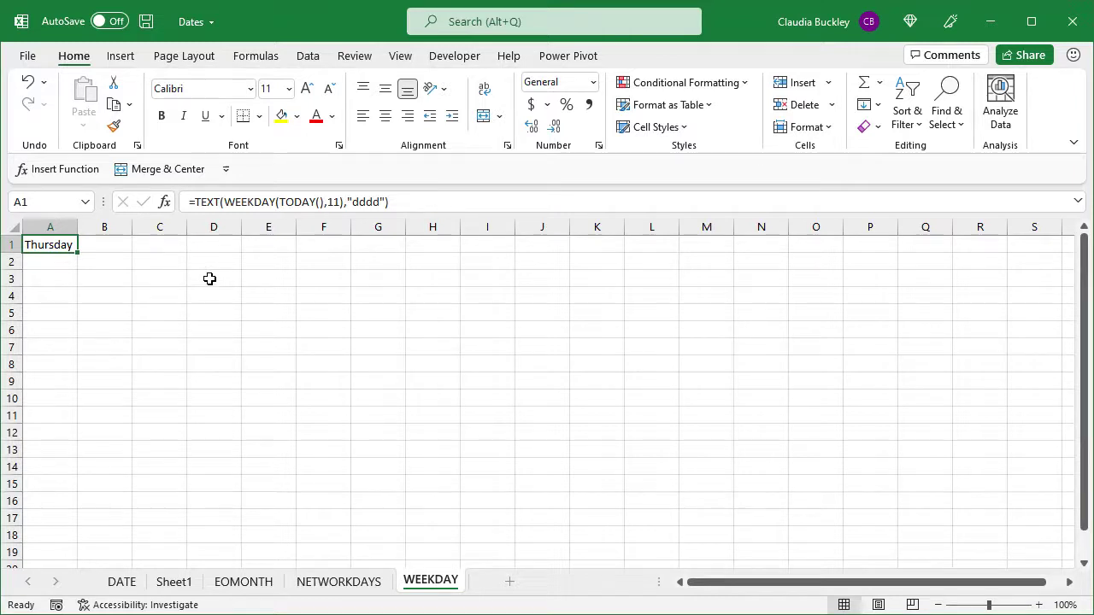
Rewrite A1 as =SWITCH(WEEKDAY(TODAY(),11),1,"Monday",…,7,"Sunday"), displaying Friday.
{"action": "left_click", "coordinate": [197, 202]}
{"action": "key", "text": "Escape"}
{"action": "left_click", "coordinate": [195, 202]}
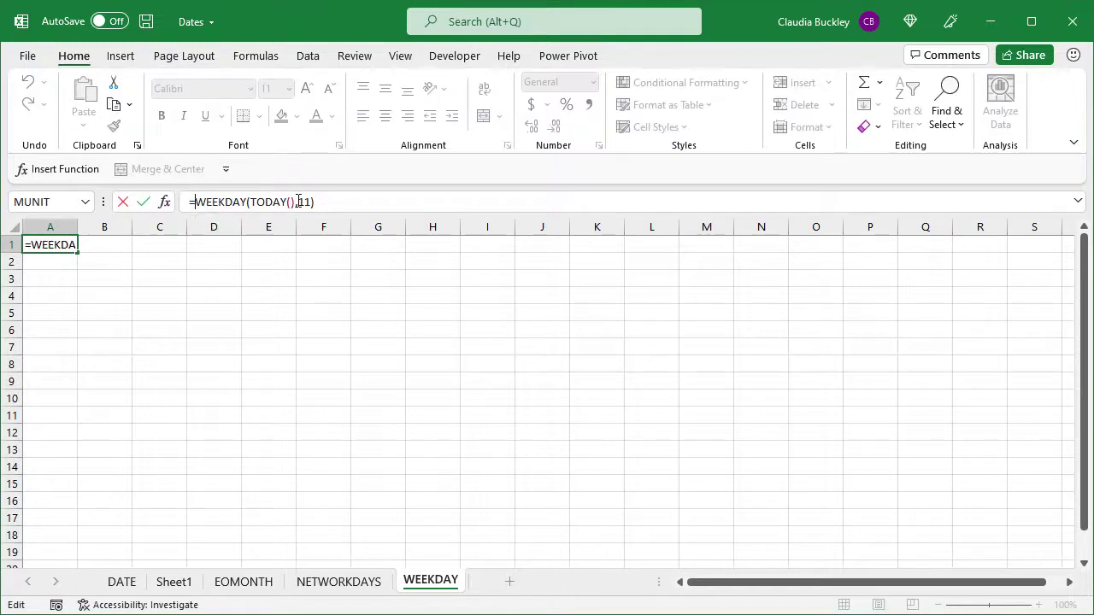
{"action": "type", "text": "switch"}
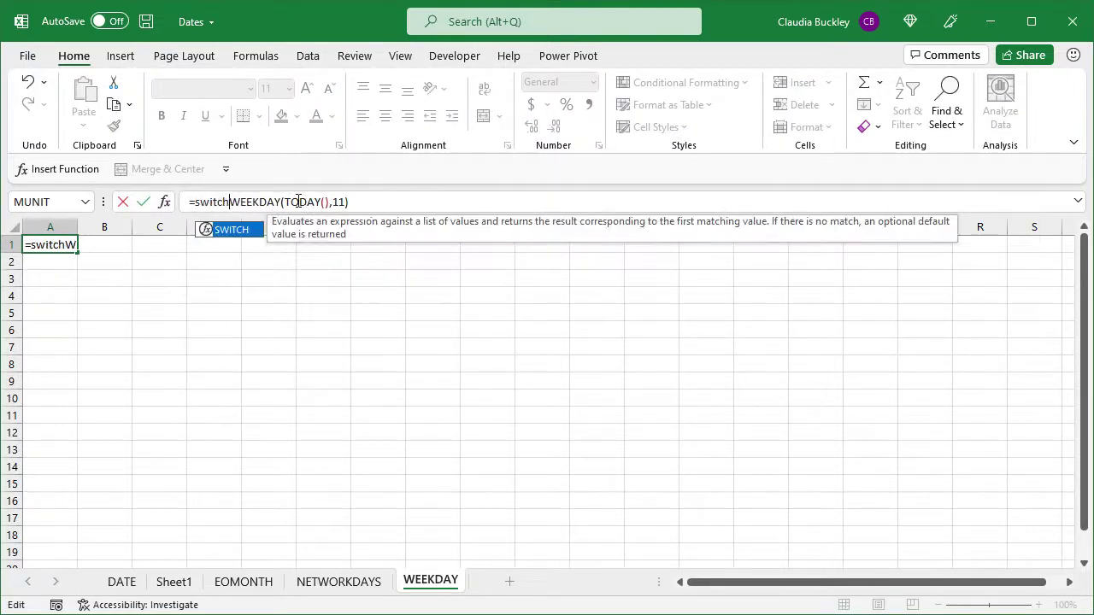
{"action": "type", "text": "("}
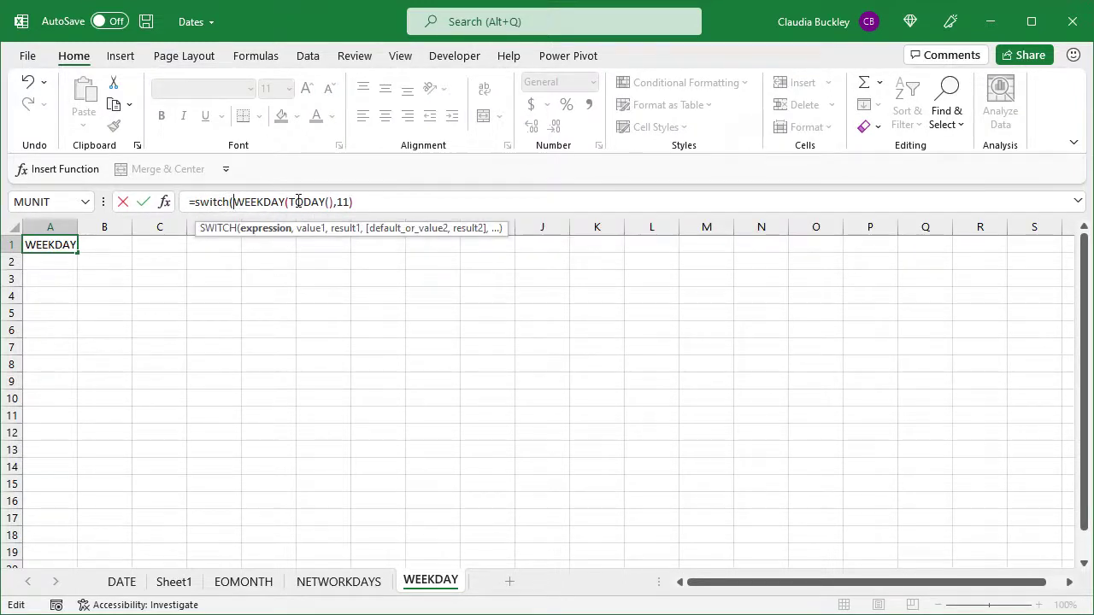
{"action": "left_click", "coordinate": [352, 202]}
{"action": "type", "text": ",1,"}
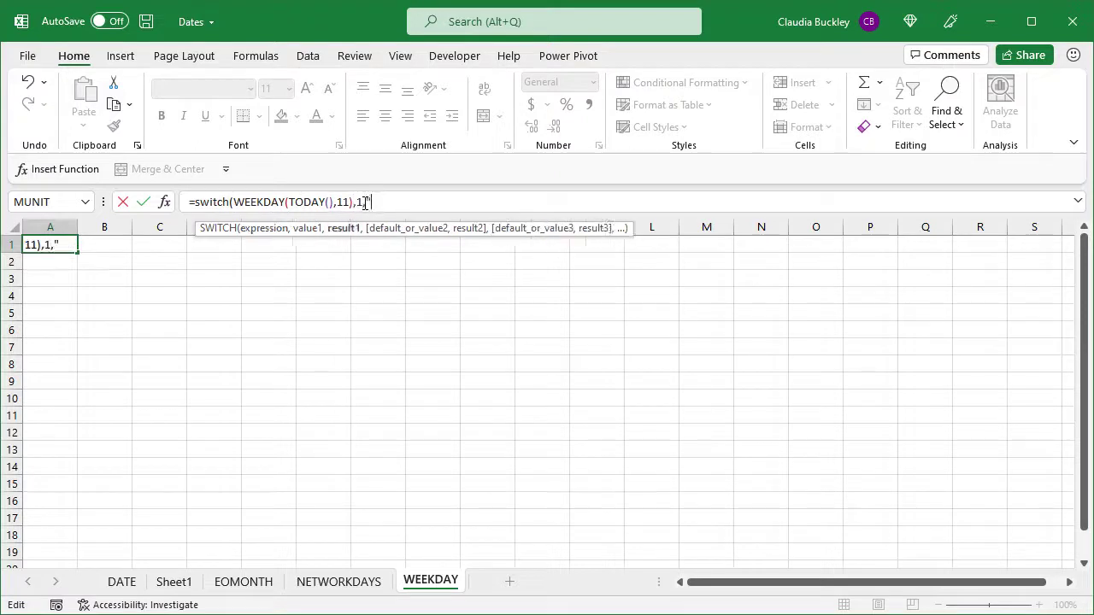
{"action": "type", "text": "\"Monday\",2,\"Tuesday\",3,\"Wednesday"}
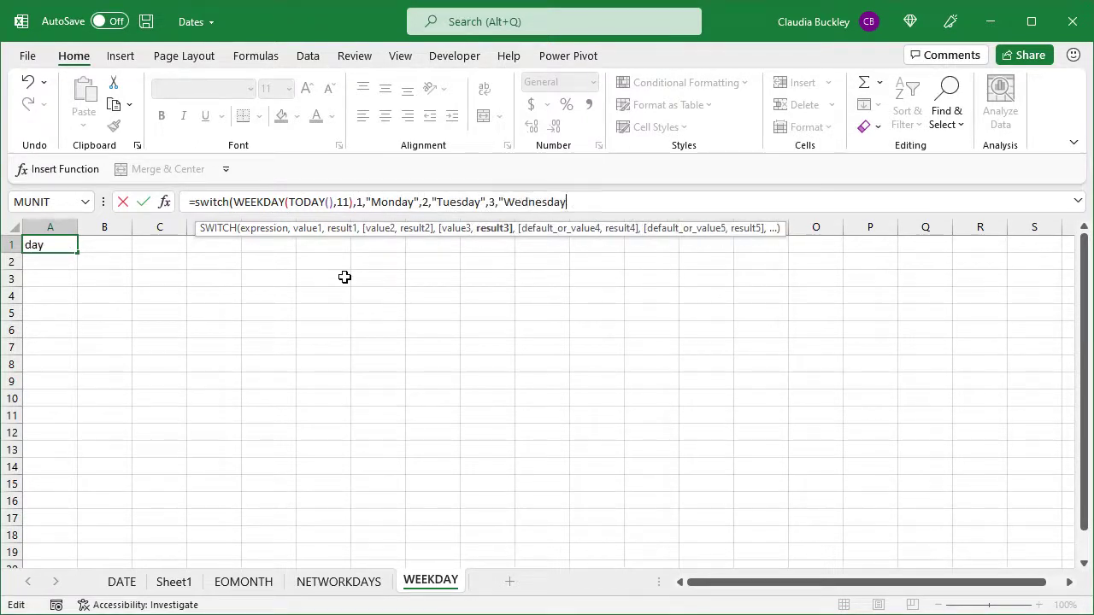
{"action": "type", "text": "\",4,\"Thursday\",5,\"Friday\","}
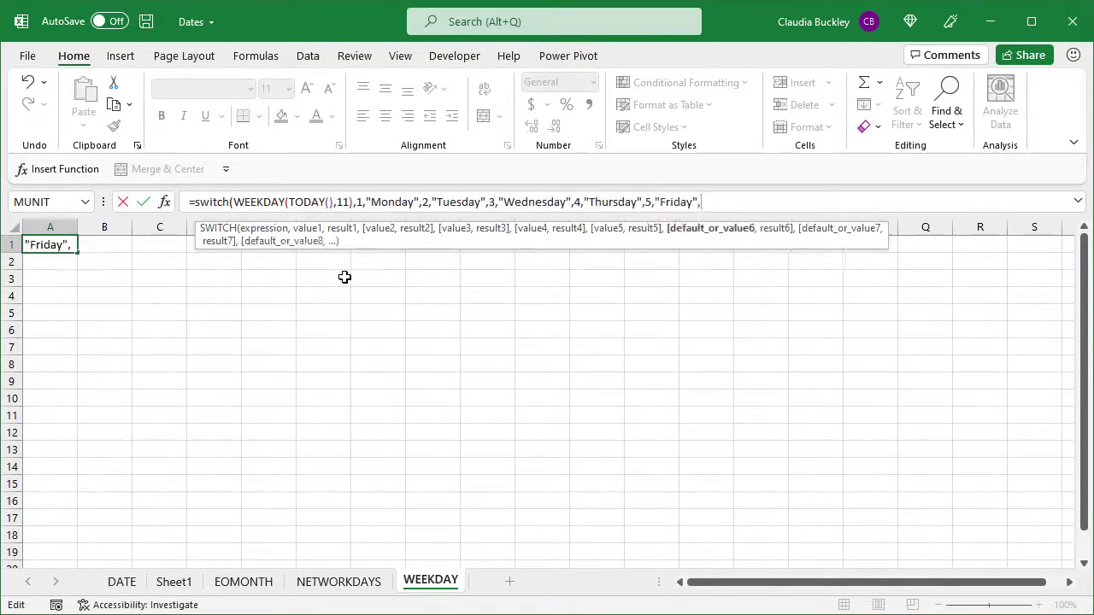
{"action": "type", "text": "6,\"Saturday\",7,\"Sunday"}
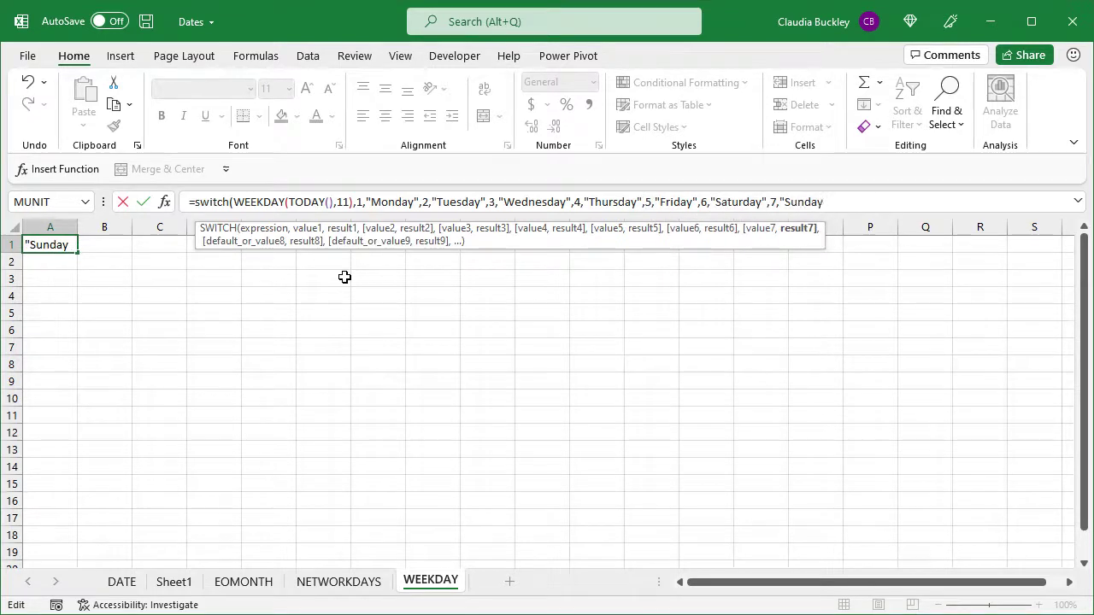
{"action": "type", "text": "\")"}
{"action": "key", "text": "ctrl+Return"}
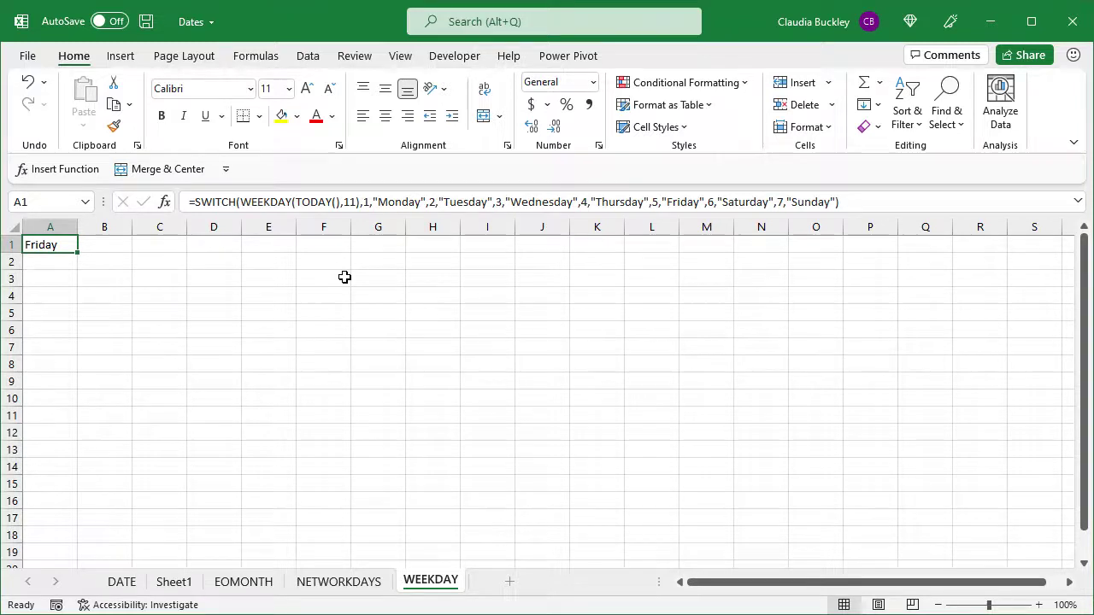
Browse the Formulas tab's Date & Time function list and close it without inserting anything.
{"action": "left_click", "coordinate": [252, 56]}
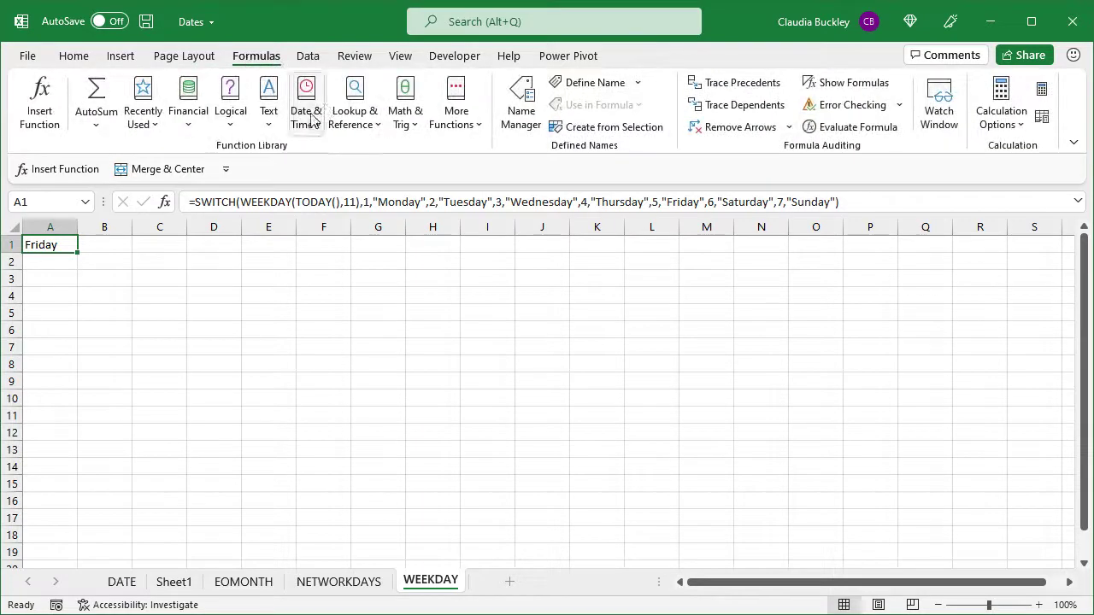
{"action": "left_click", "coordinate": [311, 118]}
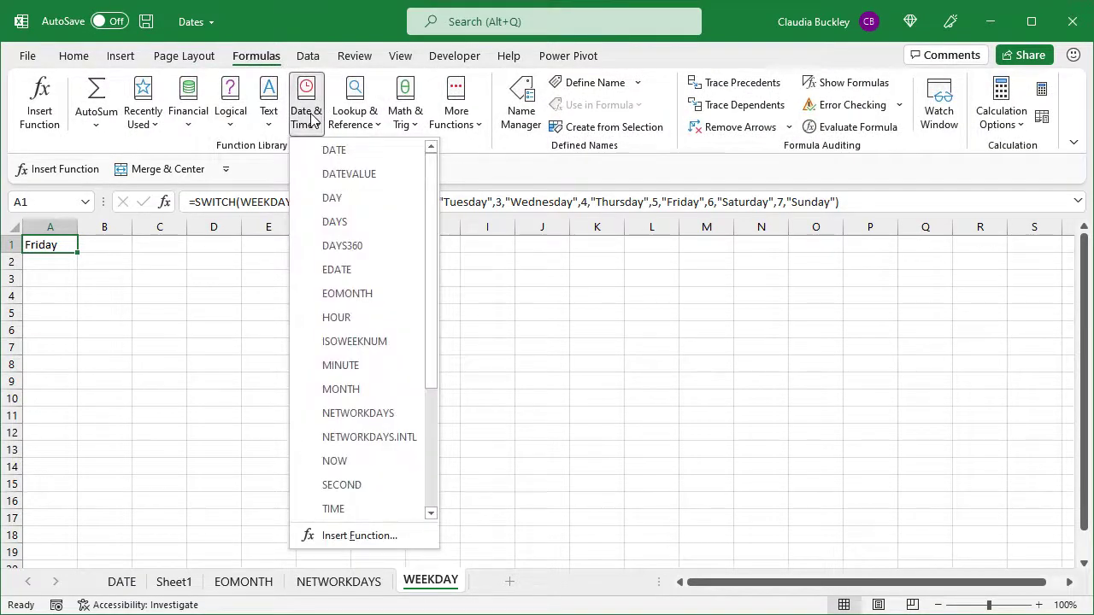
{"action": "left_click", "coordinate": [97, 250]}
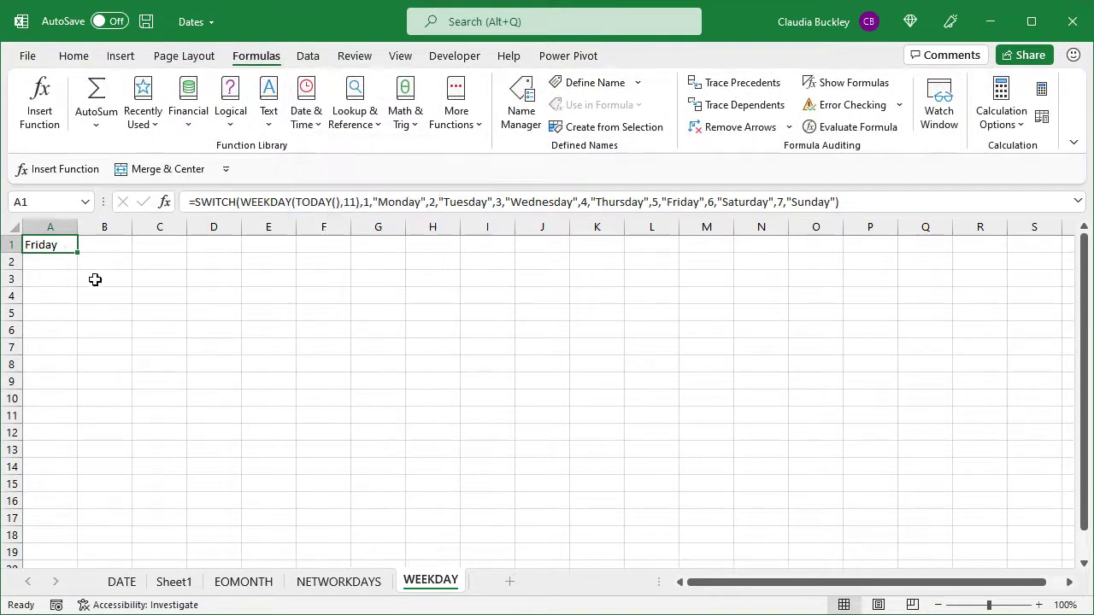